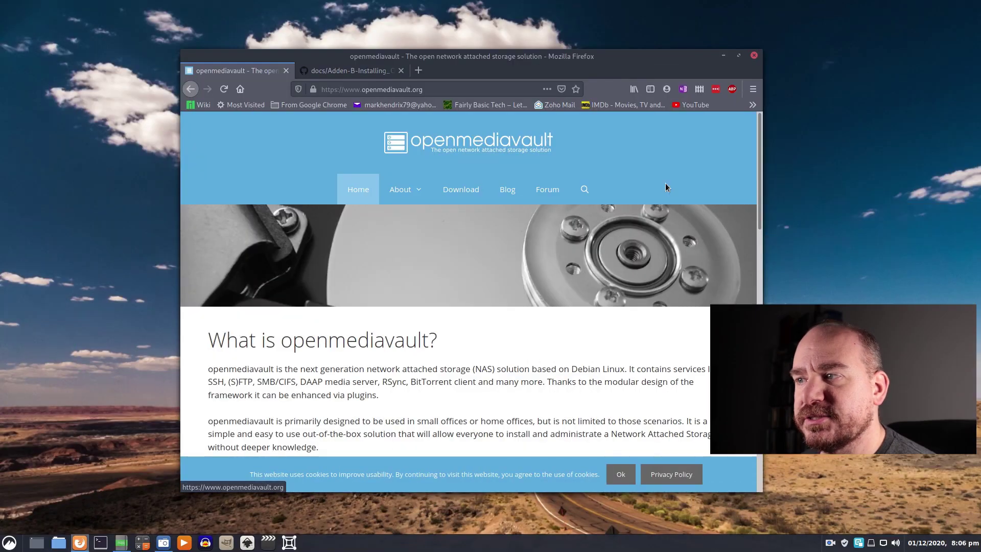
{"action": "scroll", "coordinate": [553, 280], "scroll_direction": "down", "scroll_amount": 4}
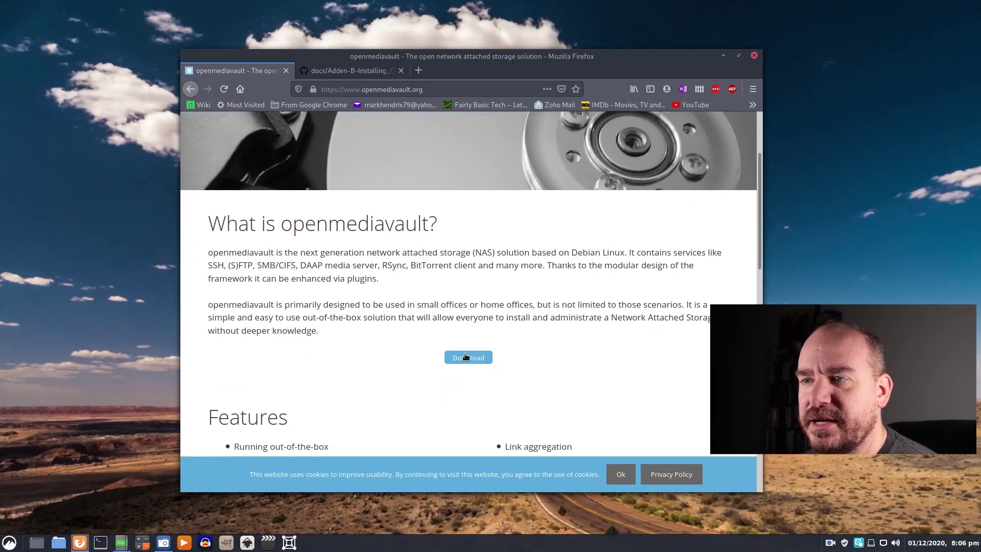
{"action": "scroll", "coordinate": [552, 259], "scroll_direction": "up", "scroll_amount": 3}
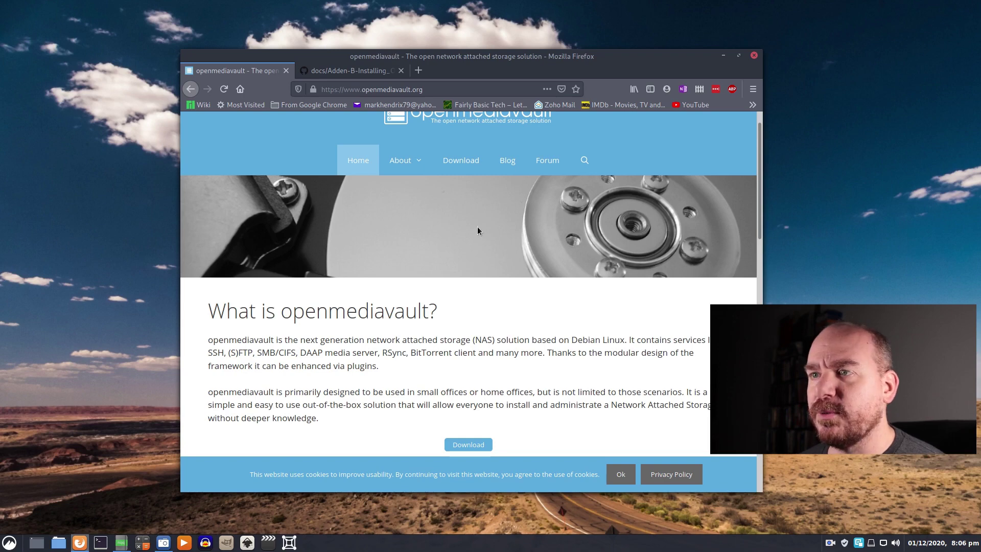
- Open the SourceForge 'OMV 5.x for Single Board Computers' folder and select its readme's forum guide link
{"action": "left_click", "coordinate": [472, 160]}
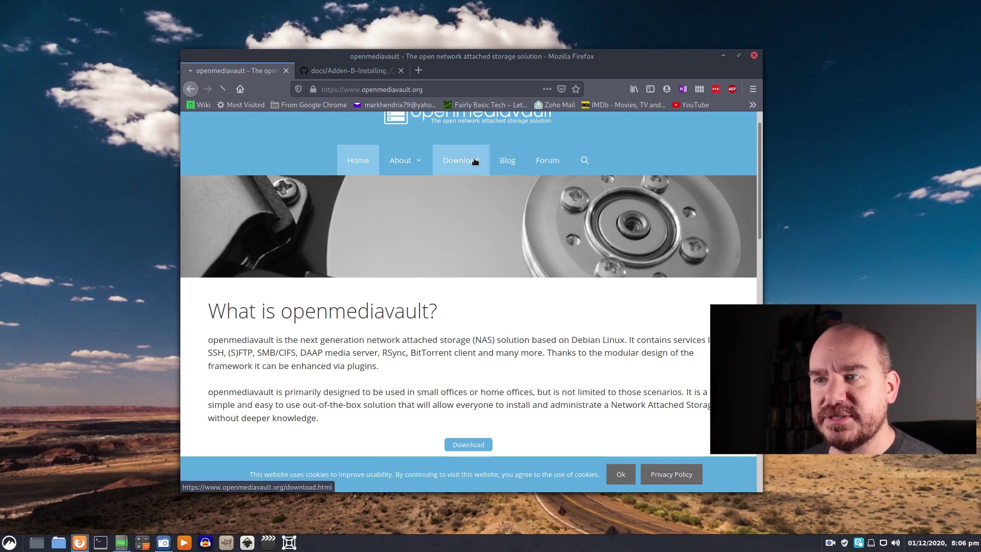
{"action": "scroll", "coordinate": [358, 307], "scroll_direction": "down", "scroll_amount": 2}
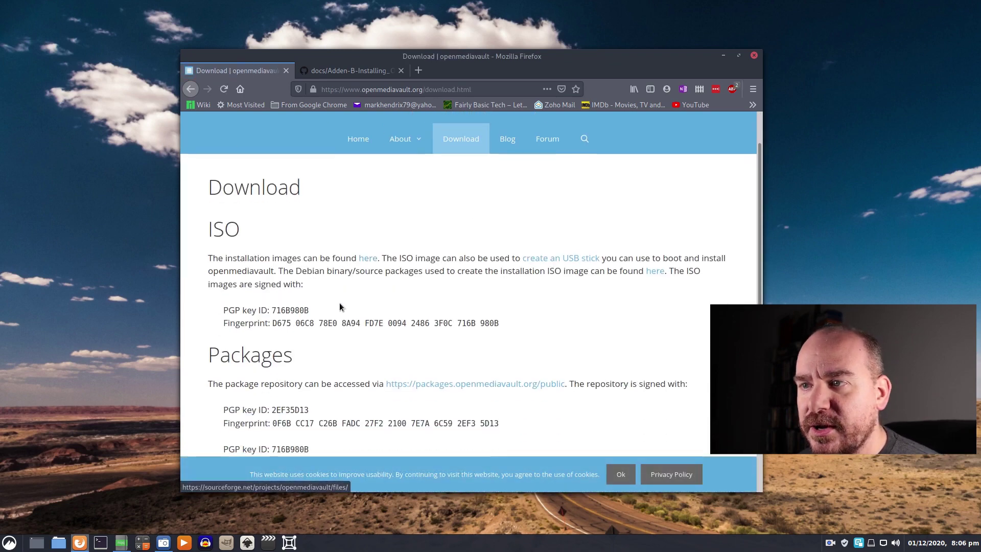
{"action": "left_click", "coordinate": [368, 250]}
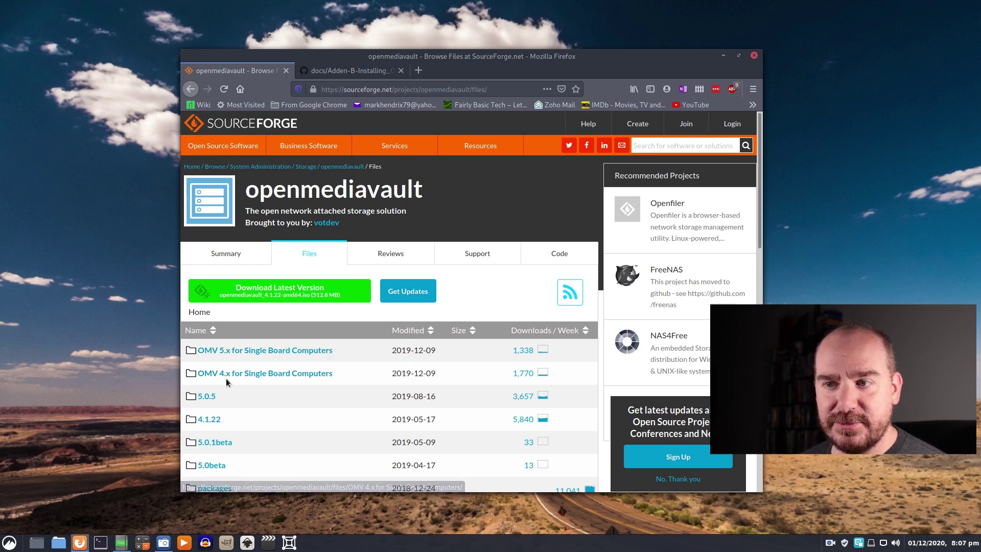
{"action": "left_click", "coordinate": [246, 353]}
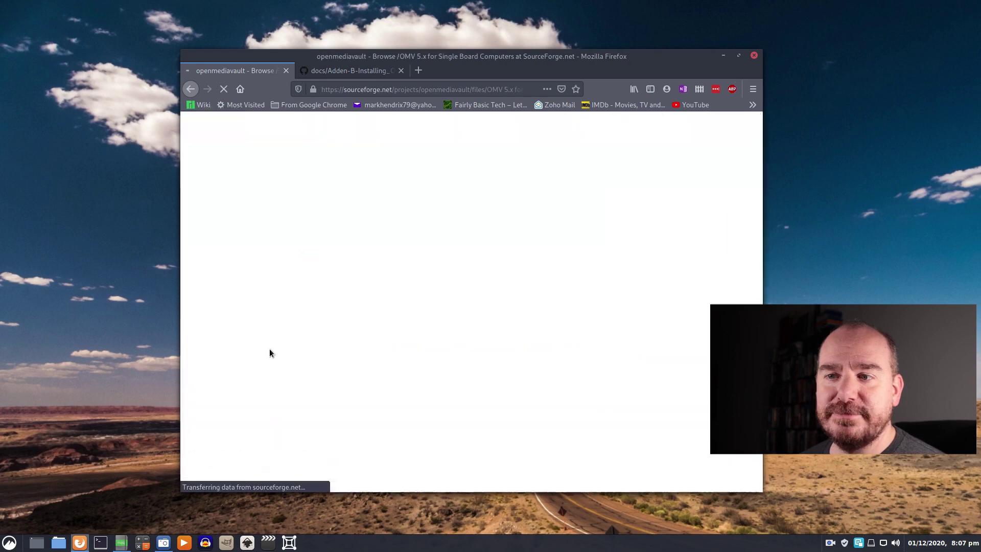
{"action": "scroll", "coordinate": [443, 383], "scroll_direction": "down", "scroll_amount": 2}
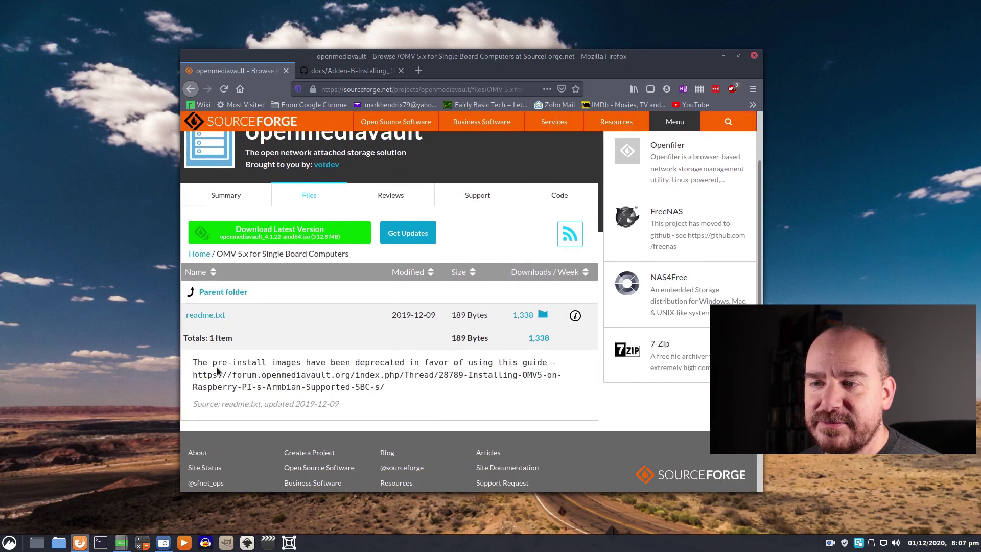
{"action": "left_click_drag", "start_coordinate": [193, 374], "coordinate": [394, 395]}
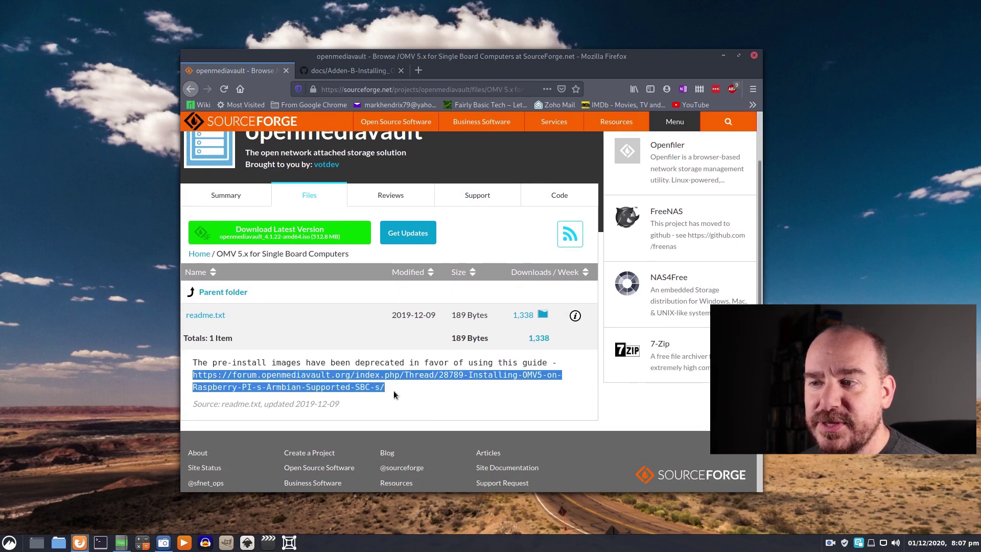
- Switch to the Adden-B-Installing OMV5 on R-PI PDF guide and return to its top
{"action": "left_click", "coordinate": [348, 71]}
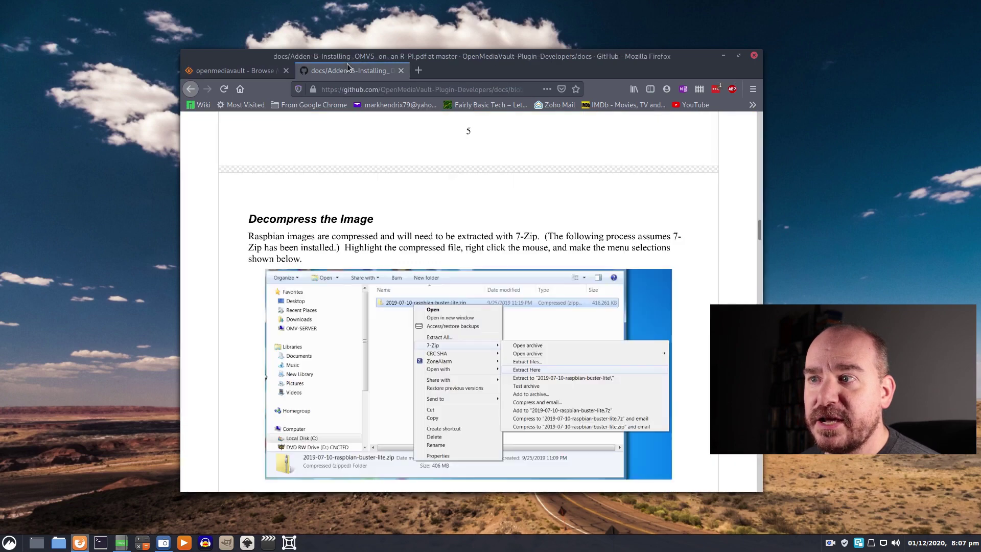
{"action": "scroll", "coordinate": [731, 269], "scroll_direction": "up", "scroll_amount": 3}
{"action": "left_click_drag", "start_coordinate": [758, 227], "coordinate": [753, 483]}
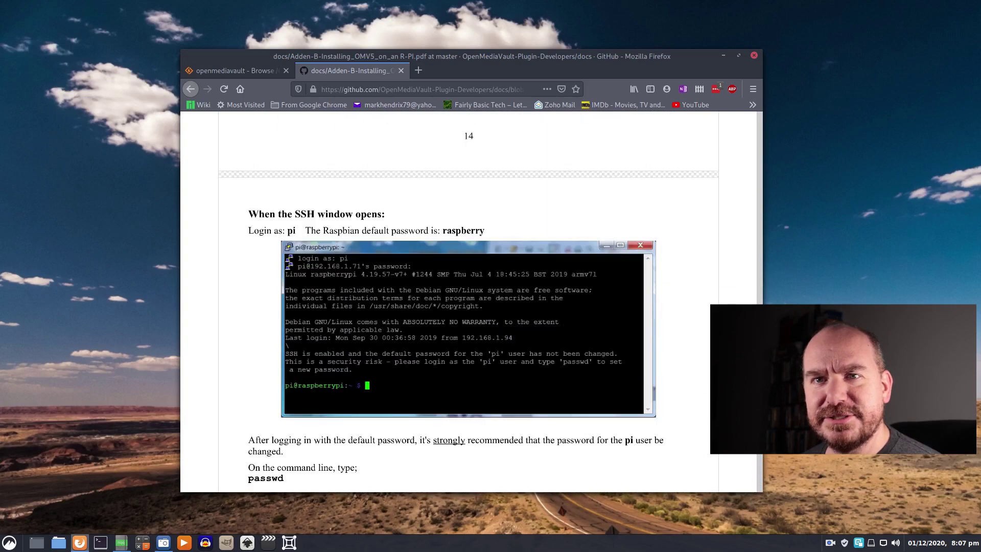
- Page through the guide down to the Format and Test Flash Media section
{"action": "scroll", "coordinate": [468, 301], "scroll_direction": "up", "scroll_amount": 3}
{"action": "scroll", "coordinate": [703, 217], "scroll_direction": "up", "scroll_amount": 20}
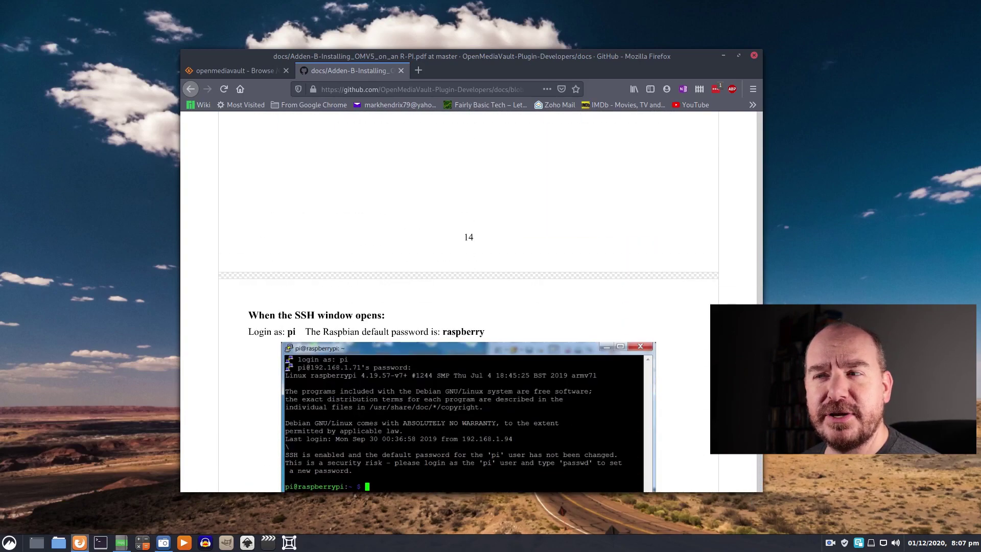
{"action": "scroll", "coordinate": [757, 172], "scroll_direction": "down", "scroll_amount": 18}
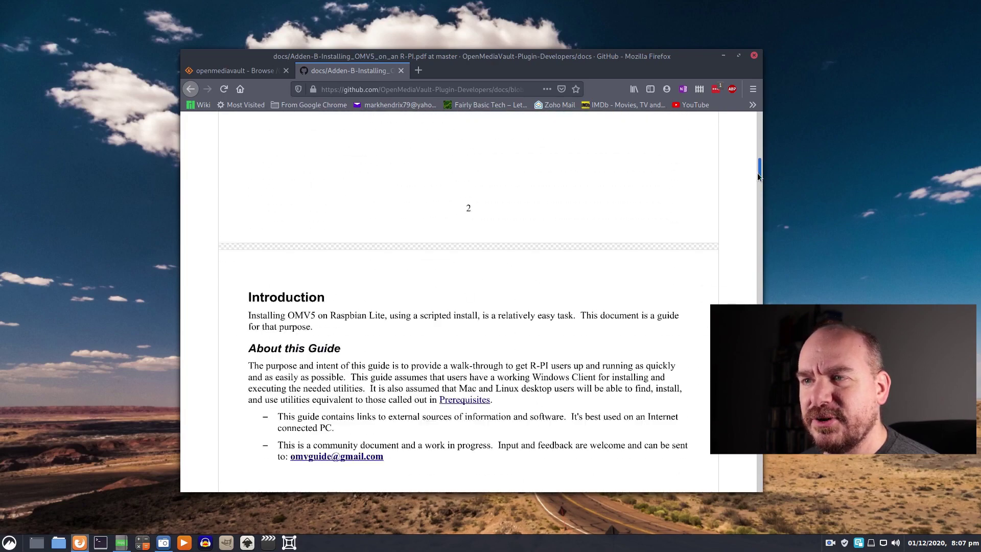
{"action": "scroll", "coordinate": [726, 195], "scroll_direction": "up", "scroll_amount": 1}
{"action": "scroll", "coordinate": [721, 219], "scroll_direction": "down", "scroll_amount": 18}
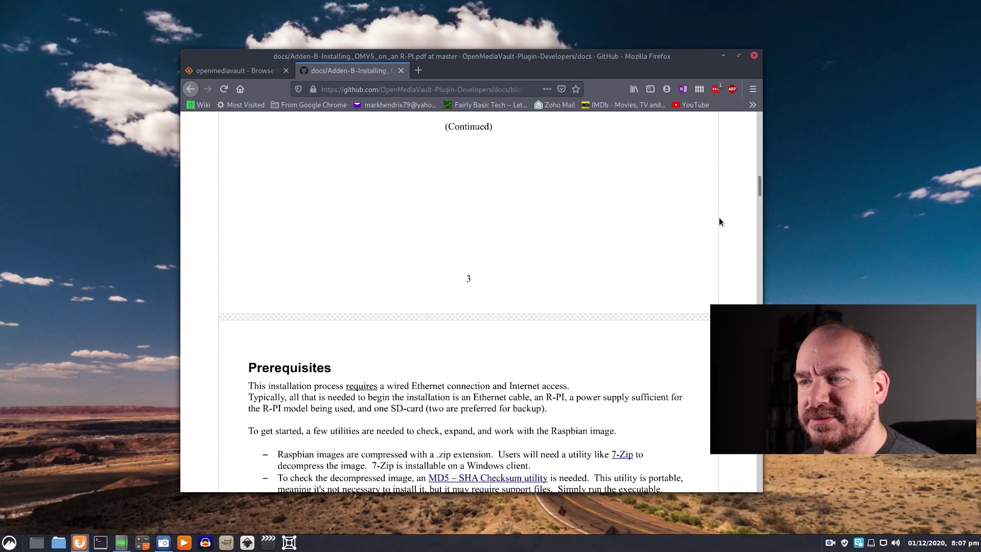
{"action": "scroll", "coordinate": [717, 223], "scroll_direction": "down", "scroll_amount": 6}
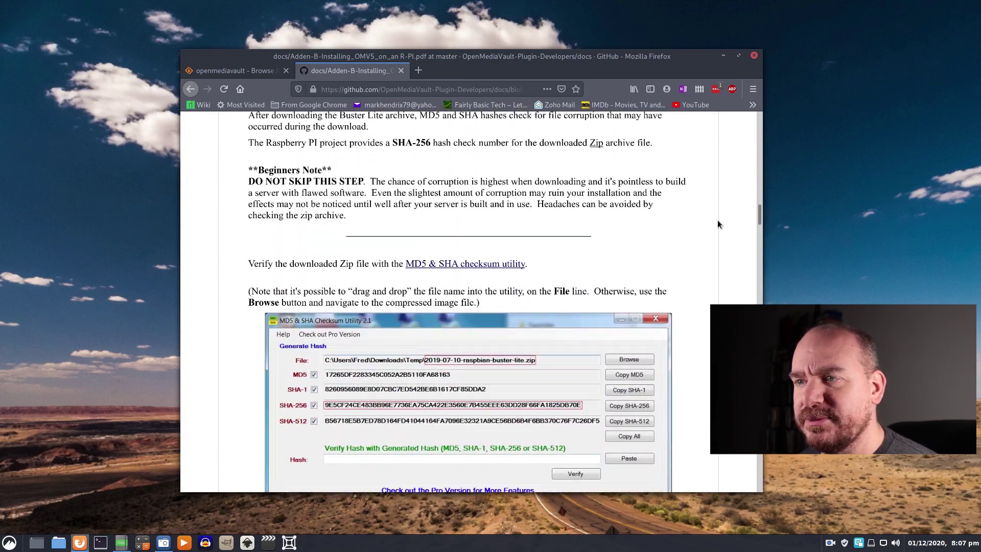
{"action": "left_click_drag", "start_coordinate": [762, 217], "coordinate": [767, 235]}
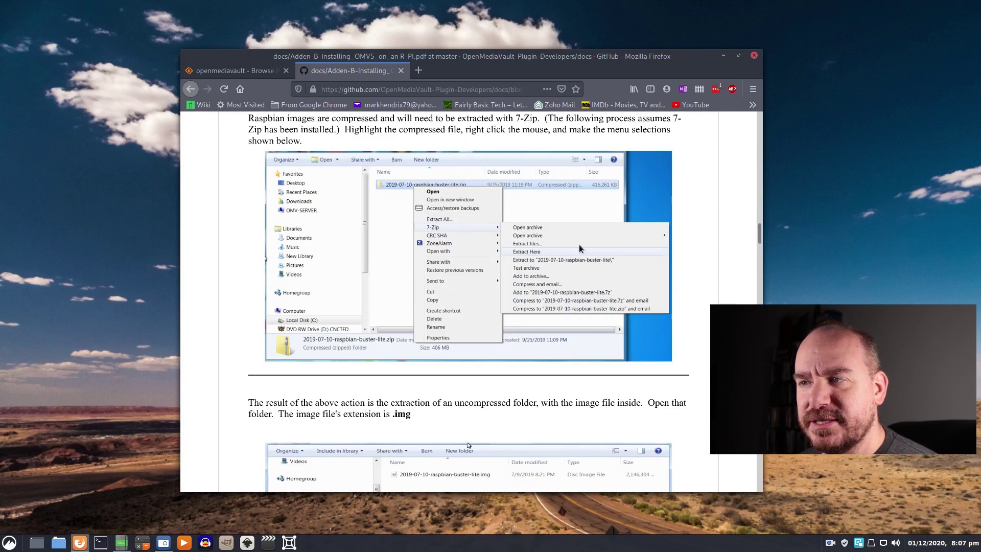
{"action": "scroll", "coordinate": [462, 255], "scroll_direction": "up", "scroll_amount": 5}
{"action": "scroll", "coordinate": [470, 258], "scroll_direction": "down", "scroll_amount": 10}
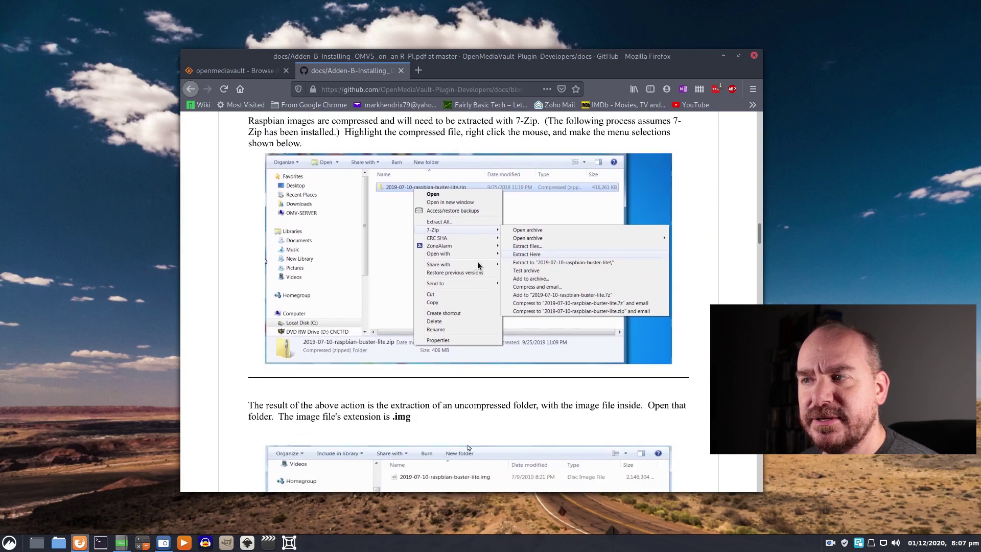
{"action": "scroll", "coordinate": [582, 278], "scroll_direction": "down", "scroll_amount": 4}
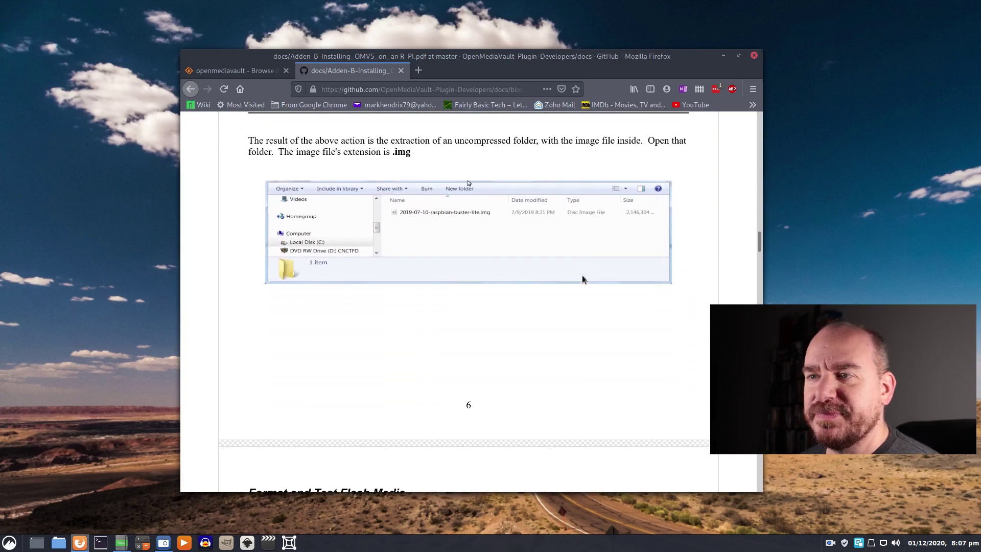
{"action": "scroll", "coordinate": [582, 278], "scroll_direction": "up", "scroll_amount": 15}
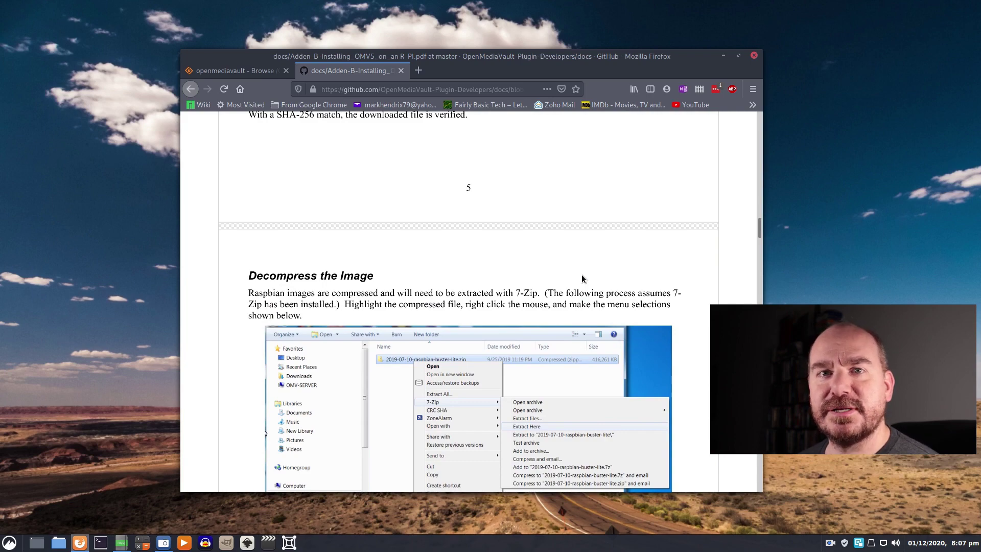
{"action": "scroll", "coordinate": [626, 314], "scroll_direction": "down", "scroll_amount": 20}
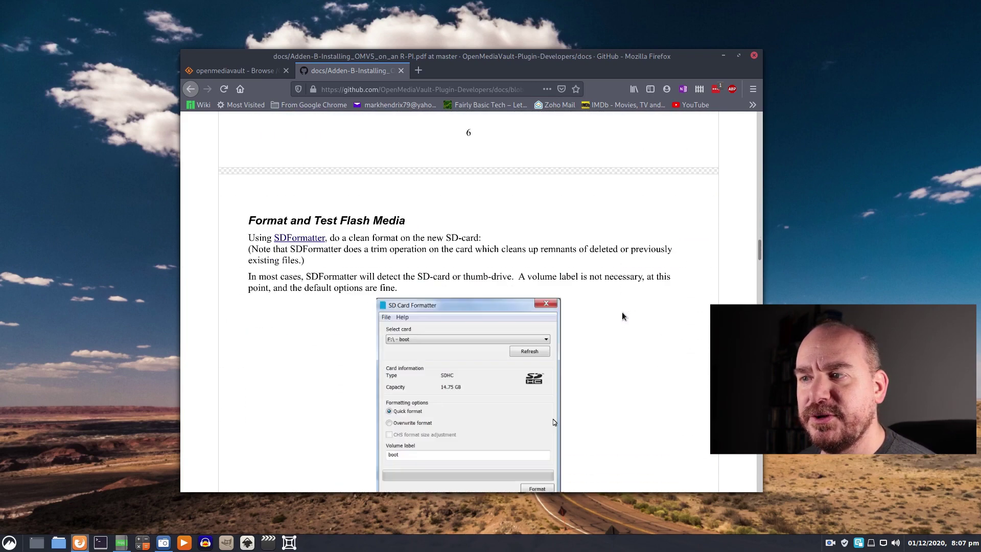
- Scroll the guide down toward its H2testw Write+Verify media-testing pages
{"action": "scroll", "coordinate": [622, 314], "scroll_direction": "up", "scroll_amount": 15}
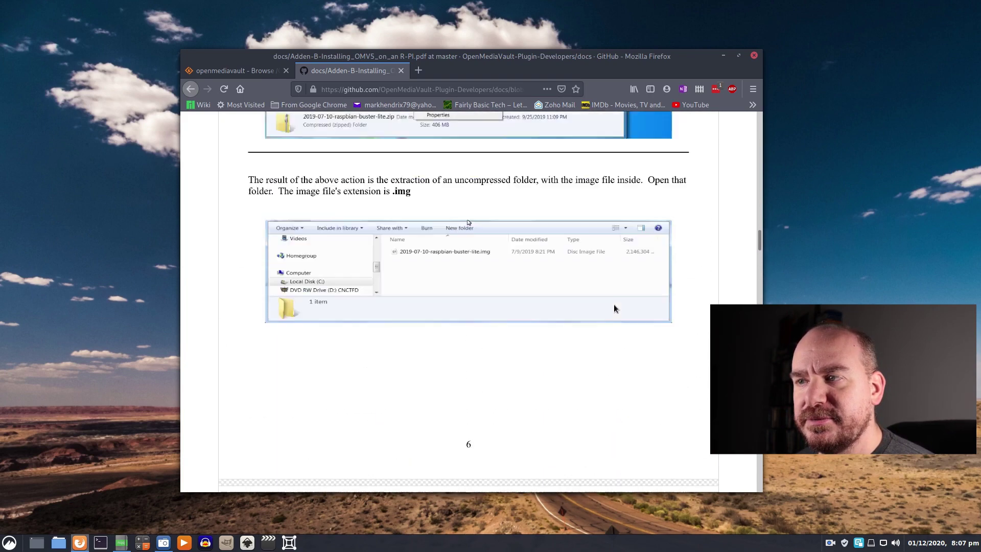
{"action": "scroll", "coordinate": [613, 310], "scroll_direction": "down", "scroll_amount": 20}
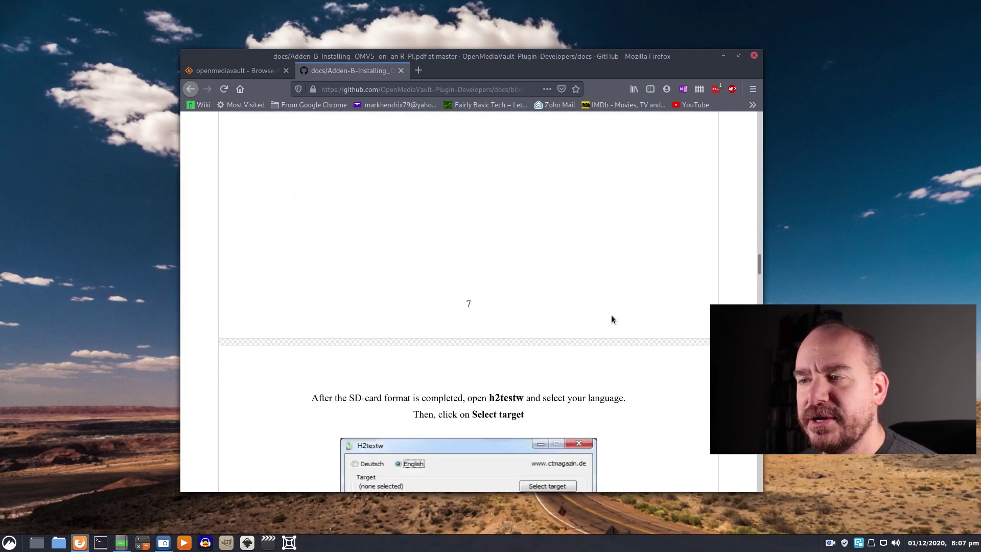
{"action": "scroll", "coordinate": [611, 320], "scroll_direction": "down", "scroll_amount": 20}
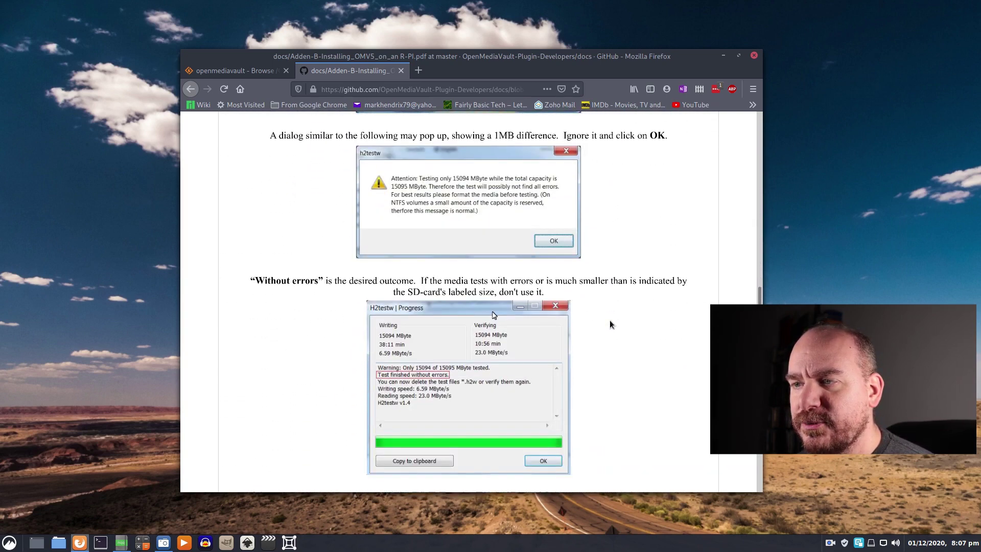
{"action": "scroll", "coordinate": [609, 320], "scroll_direction": "down", "scroll_amount": 5}
{"action": "left_click_drag", "start_coordinate": [759, 306], "coordinate": [786, 222]}
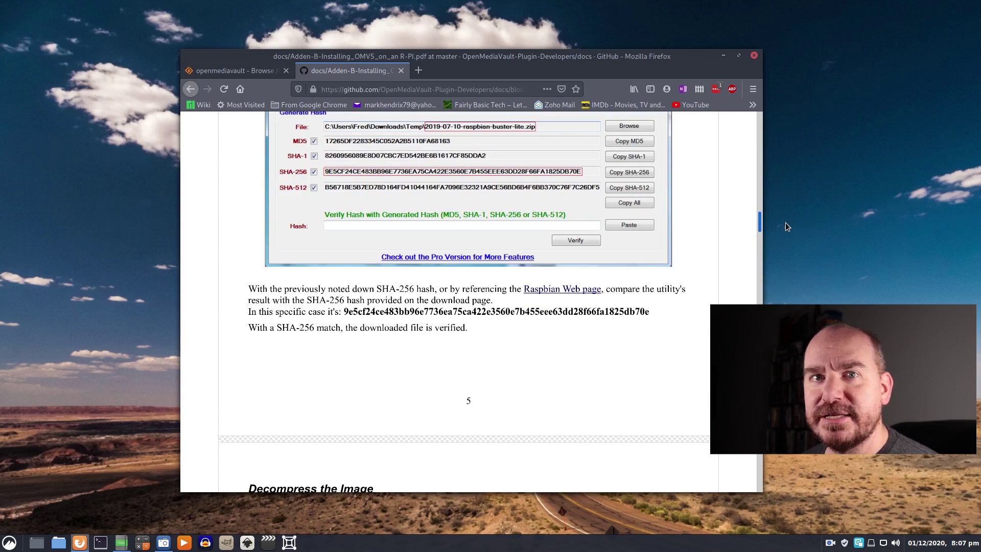
{"action": "left_click_drag", "start_coordinate": [786, 222], "coordinate": [788, 216]}
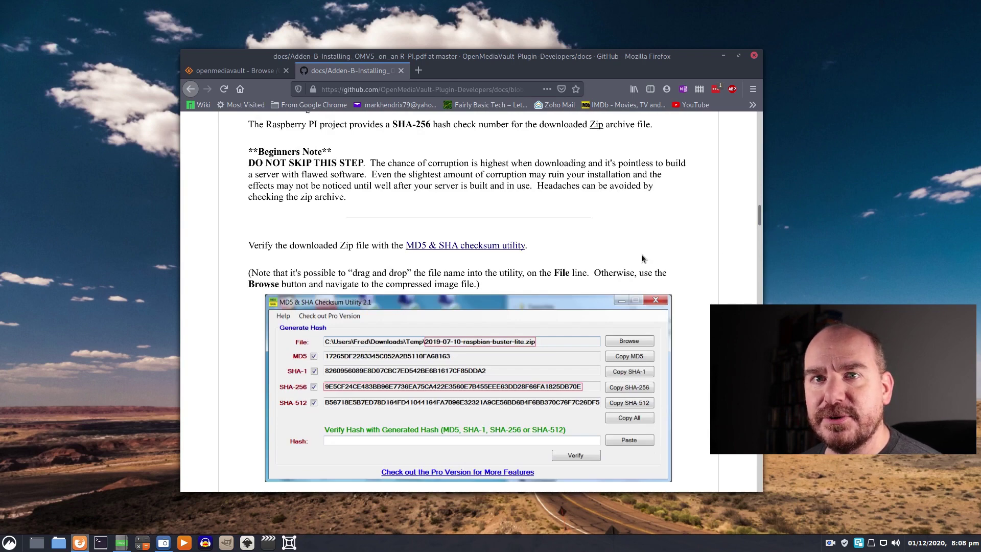
{"action": "scroll", "coordinate": [641, 255], "scroll_direction": "down", "scroll_amount": 7}
{"action": "scroll", "coordinate": [641, 260], "scroll_direction": "up", "scroll_amount": 5}
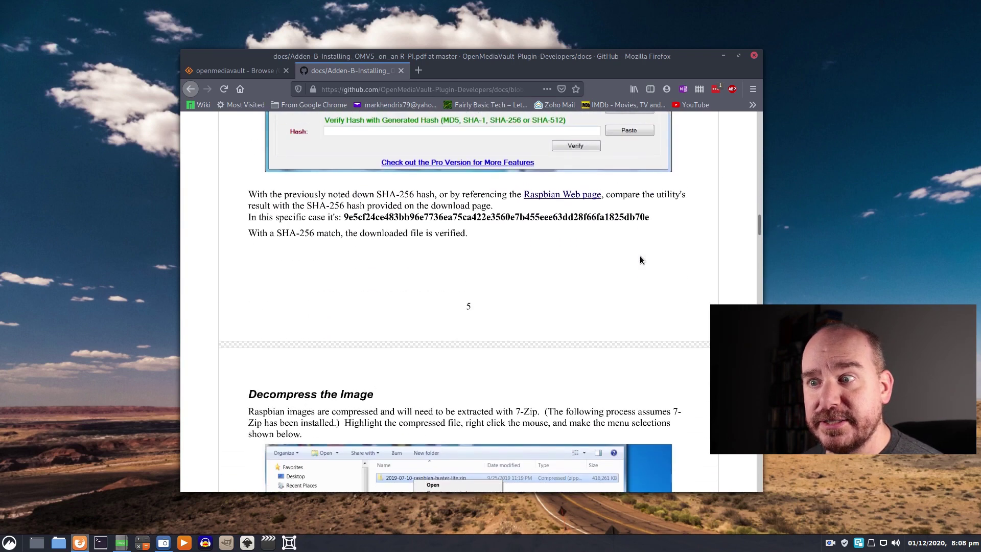
{"action": "scroll", "coordinate": [641, 259], "scroll_direction": "down", "scroll_amount": 12}
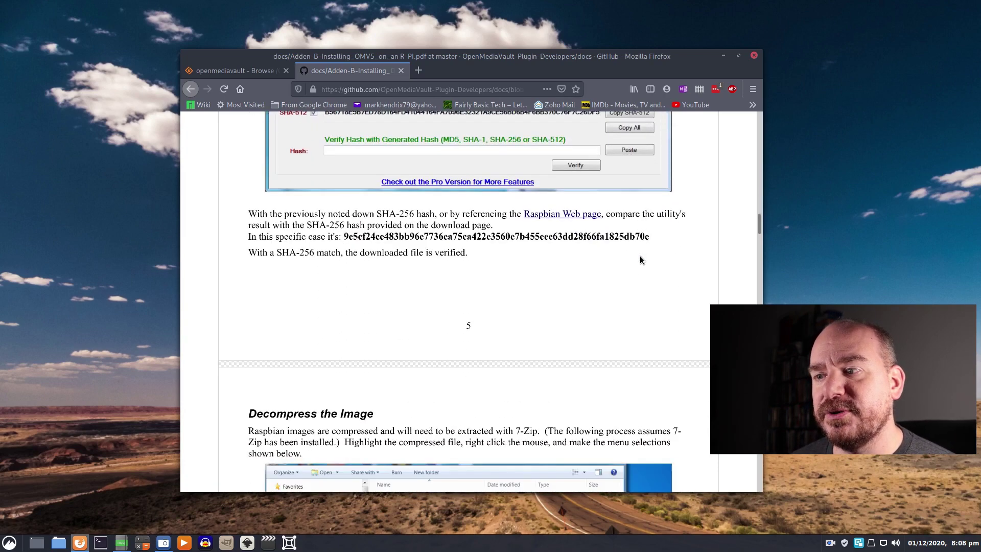
{"action": "scroll", "coordinate": [641, 259], "scroll_direction": "down", "scroll_amount": 3}
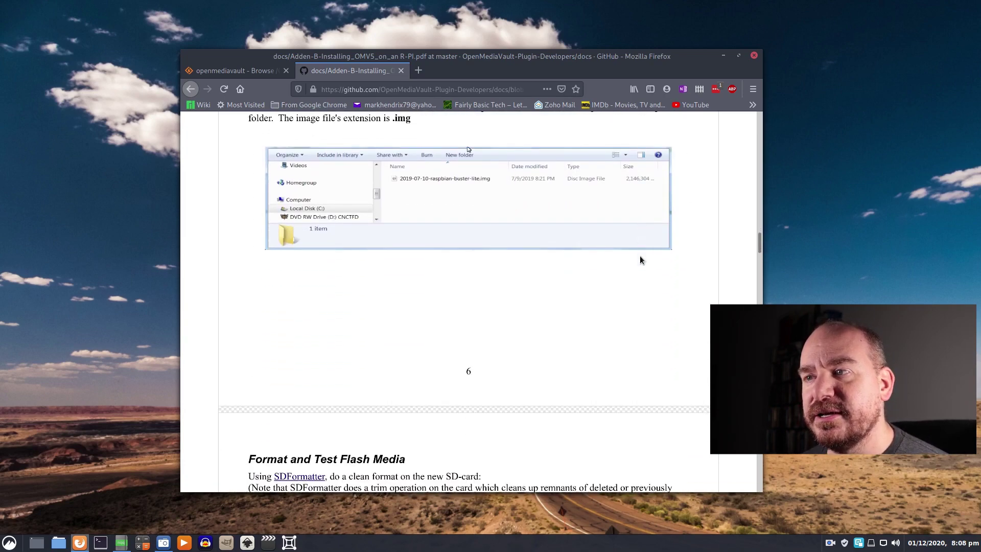
{"action": "scroll", "coordinate": [641, 259], "scroll_direction": "up", "scroll_amount": 2}
{"action": "scroll", "coordinate": [641, 259], "scroll_direction": "down", "scroll_amount": 7}
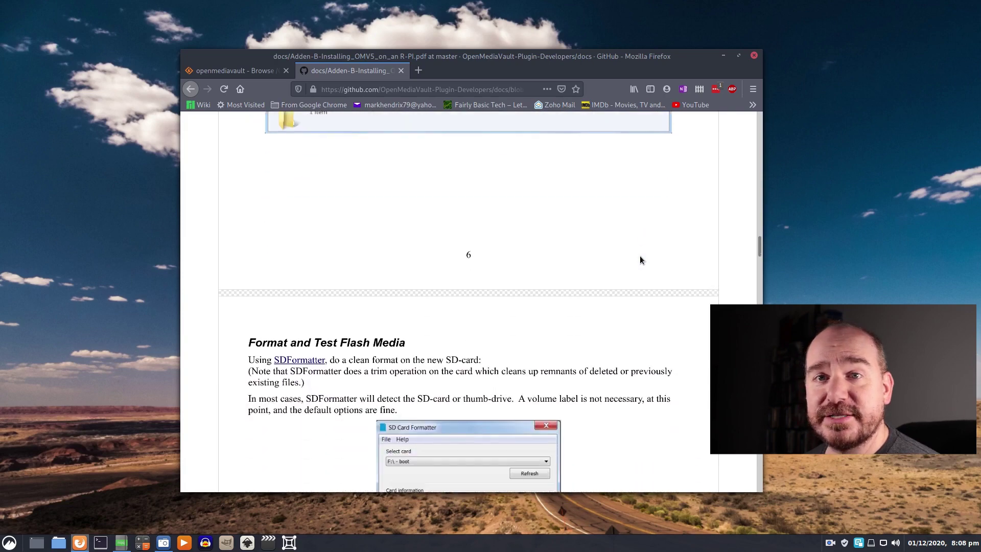
{"action": "scroll", "coordinate": [640, 257], "scroll_direction": "down", "scroll_amount": 13}
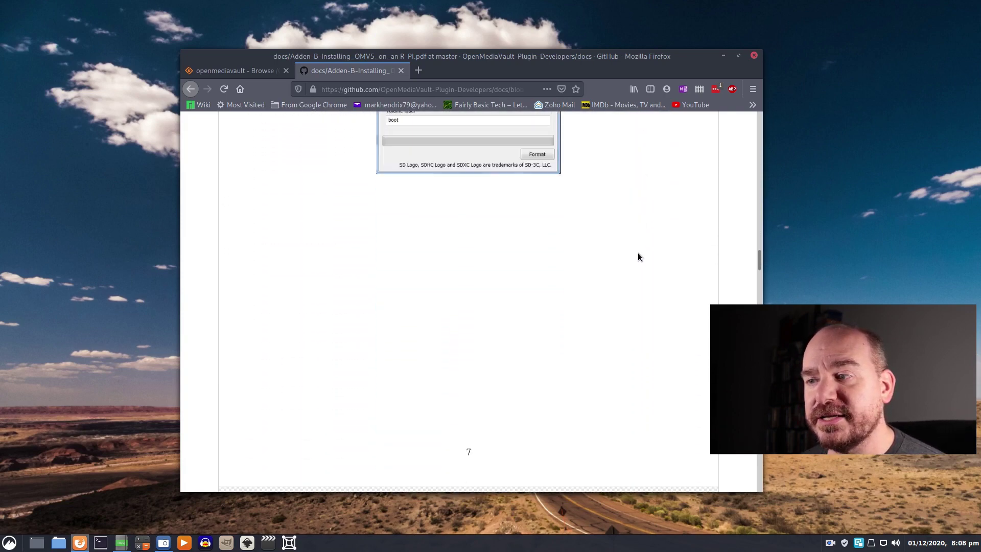
- Bring the H2testw Write+Verify page into view and open a terminal window from the taskbar
{"action": "scroll", "coordinate": [637, 254], "scroll_direction": "down", "scroll_amount": 8}
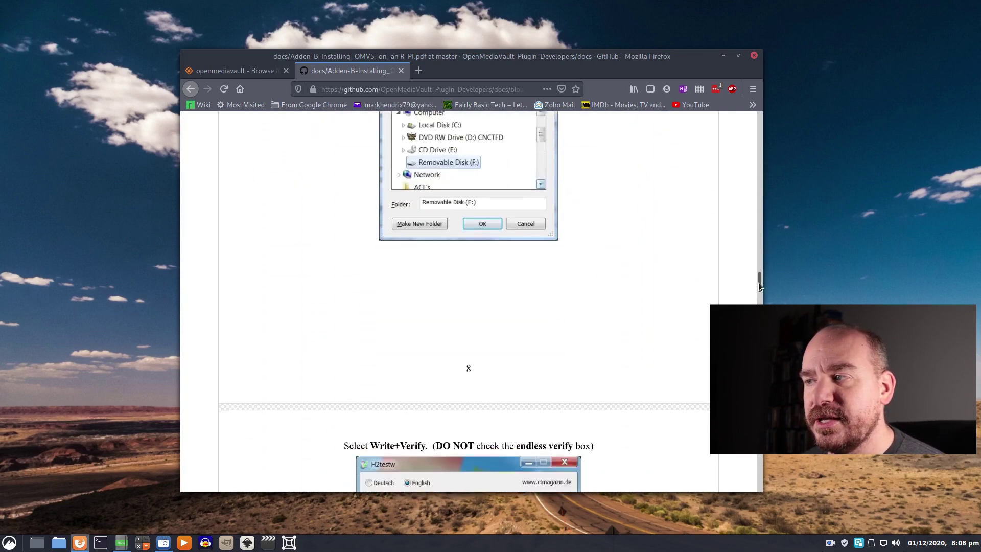
{"action": "left_click_drag", "start_coordinate": [758, 283], "coordinate": [758, 290]}
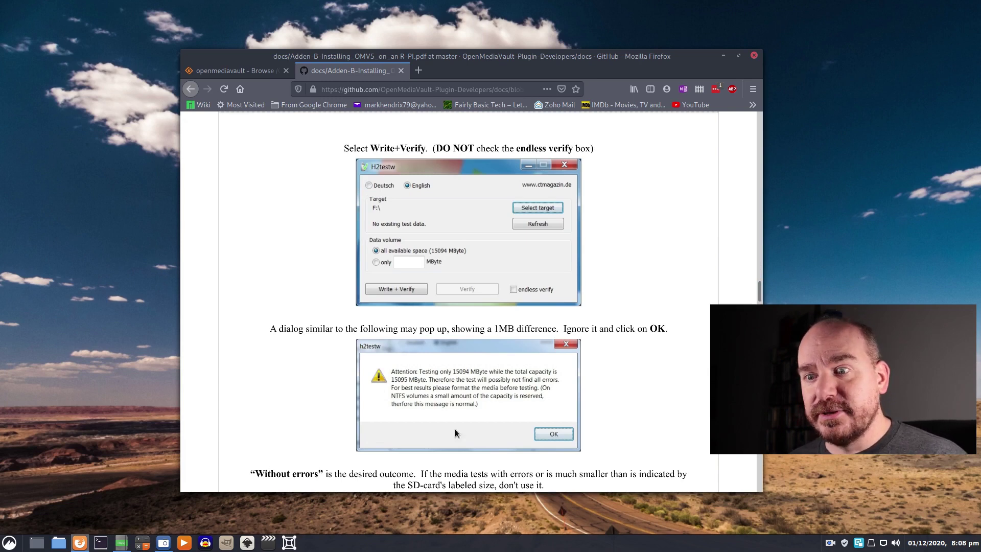
{"action": "left_click", "coordinate": [101, 542]}
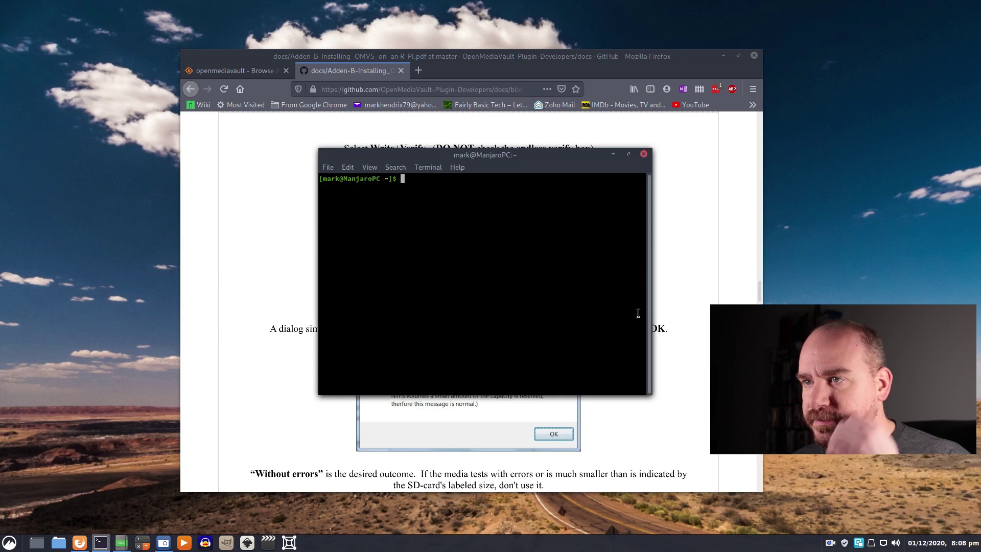
- Move the terminal aside so the installation guide stays visible
{"action": "left_click_drag", "start_coordinate": [502, 154], "coordinate": [172, 220]}
{"action": "scroll", "coordinate": [579, 277], "scroll_direction": "down", "scroll_amount": 10}
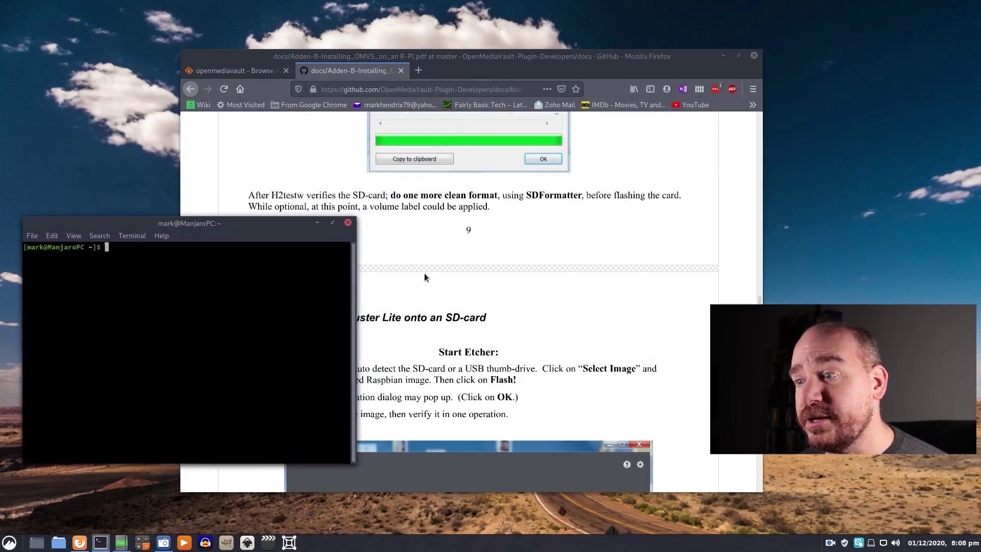
{"action": "scroll", "coordinate": [593, 282], "scroll_direction": "up", "scroll_amount": 2}
{"action": "scroll", "coordinate": [592, 281], "scroll_direction": "up", "scroll_amount": 8}
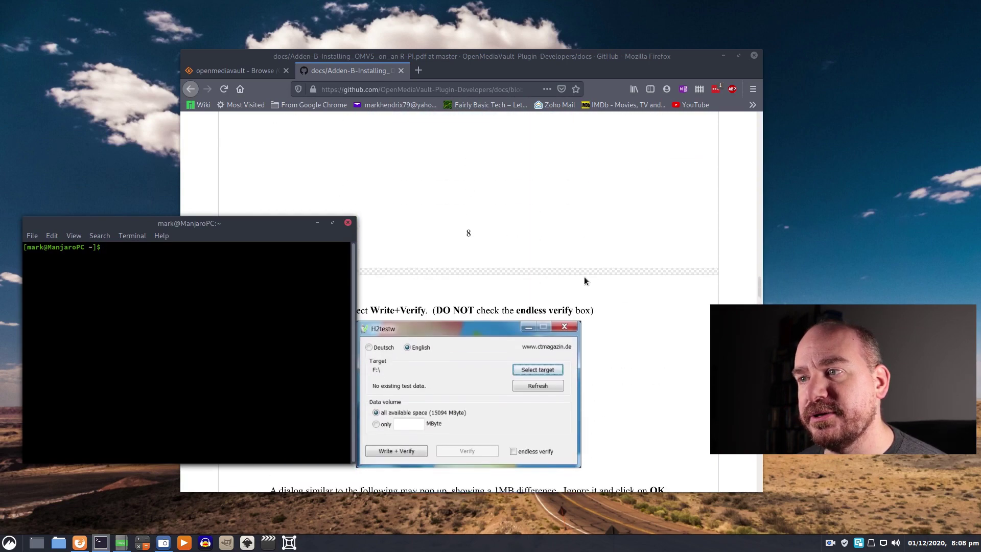
{"action": "scroll", "coordinate": [582, 281], "scroll_direction": "down", "scroll_amount": 5}
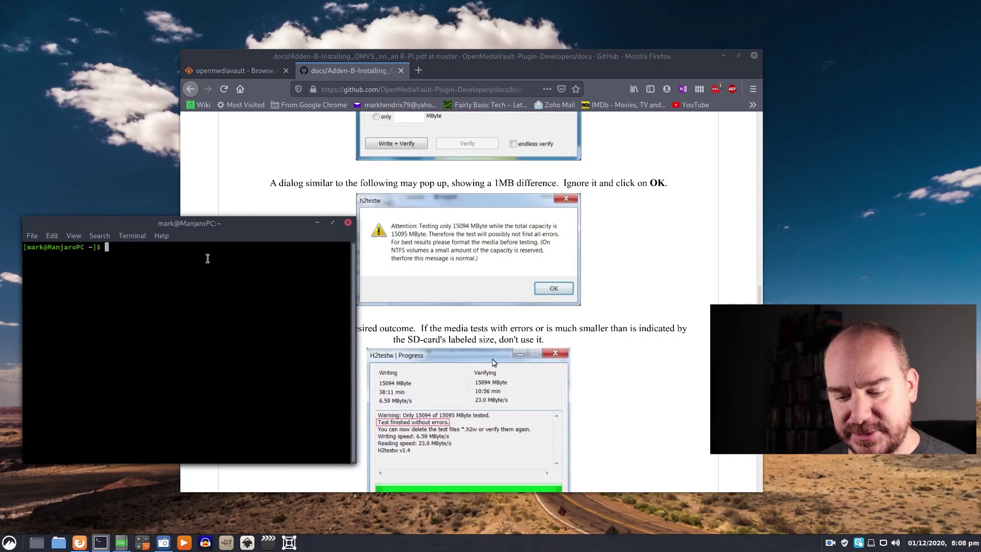
{"action": "type", "text": "ssh p"}
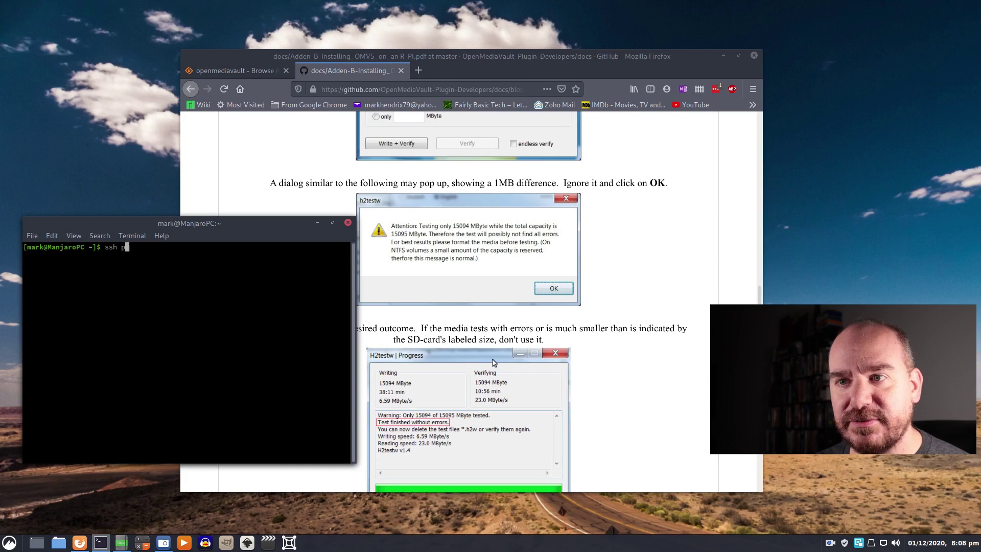
{"action": "type", "text": "i@"}
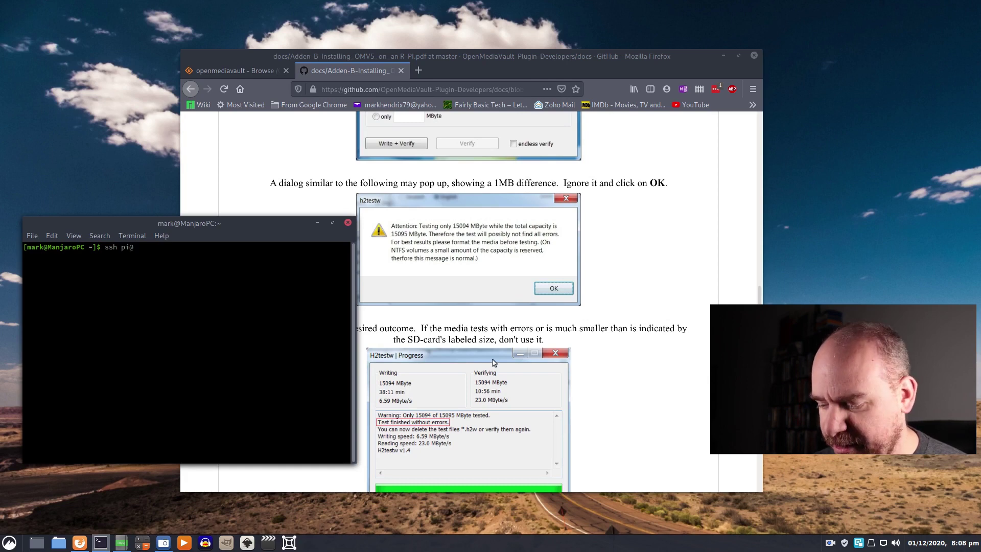
{"action": "type", "text": "192.19"}
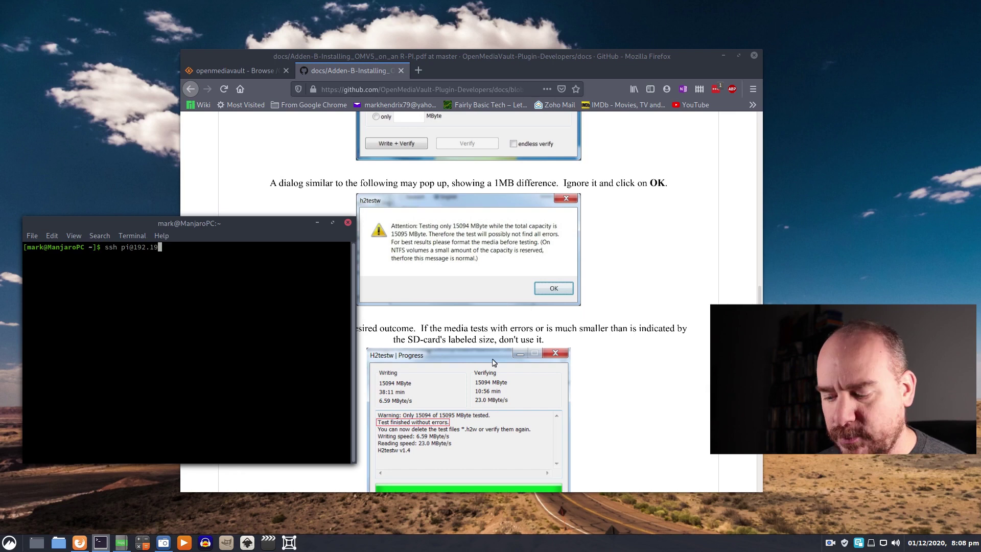
{"action": "key", "text": "BackSpace"}
{"action": "type", "text": "68."}
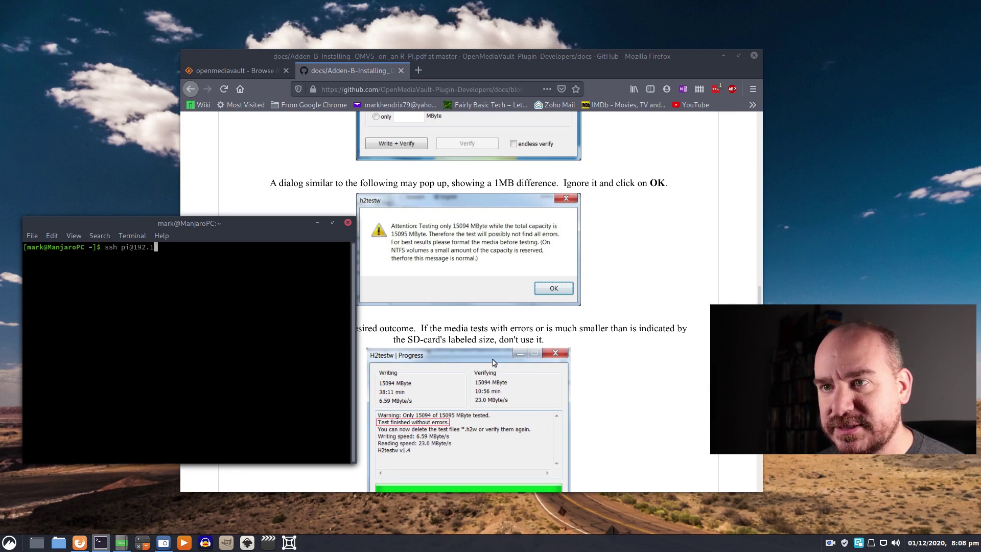
{"action": "type", "text": "1.102"}
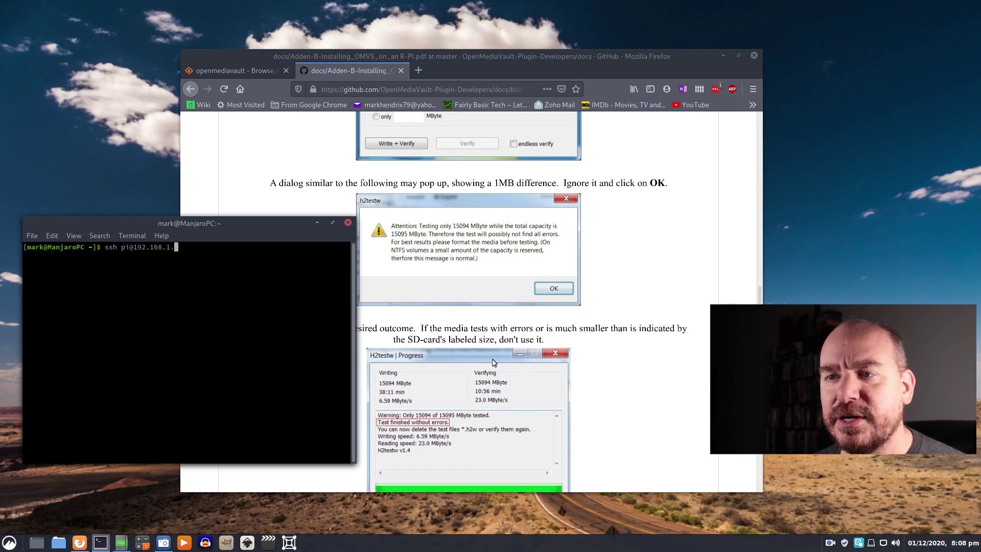
{"action": "key", "text": "Return"}
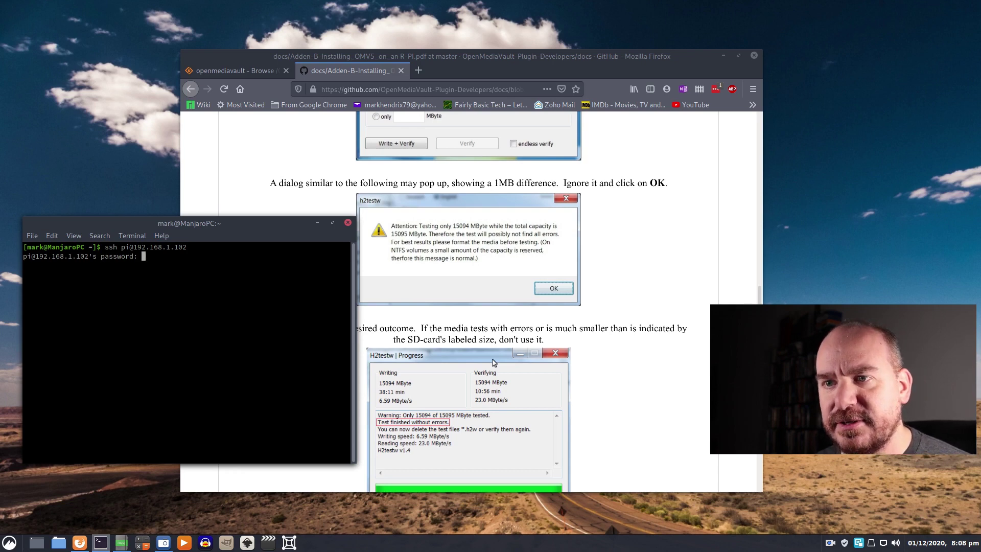
{"action": "key", "text": "Return"}
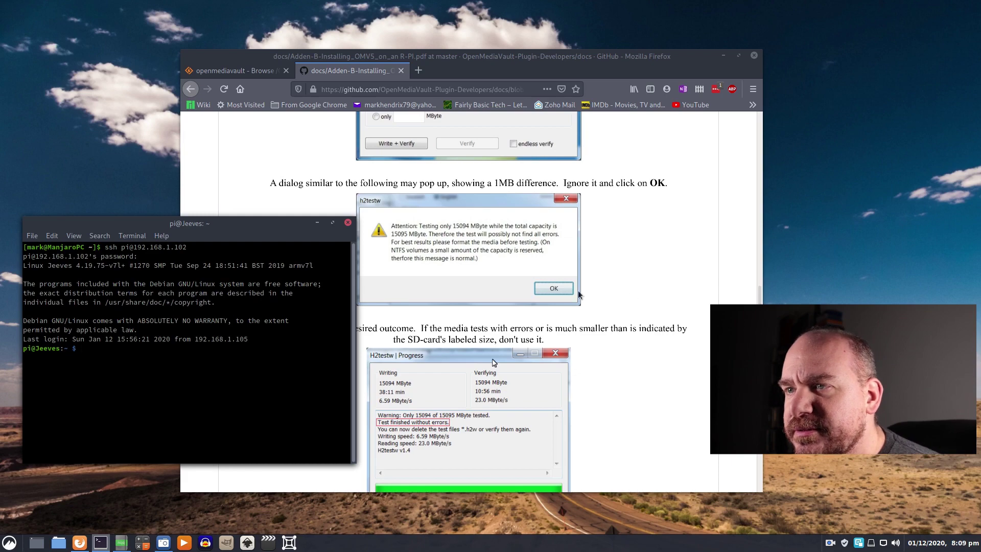
- Bring the guide back to the front and keep reading further down the PDF
{"action": "left_click", "coordinate": [624, 228]}
{"action": "scroll", "coordinate": [626, 240], "scroll_direction": "down", "scroll_amount": 5}
{"action": "scroll", "coordinate": [624, 248], "scroll_direction": "down", "scroll_amount": 3}
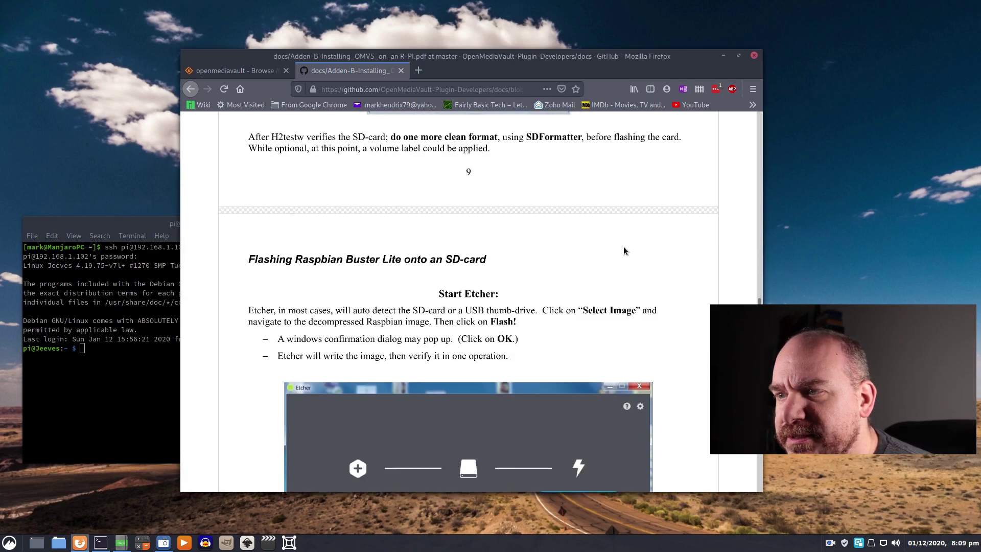
{"action": "scroll", "coordinate": [622, 247], "scroll_direction": "down", "scroll_amount": 3}
{"action": "scroll", "coordinate": [622, 247], "scroll_direction": "up", "scroll_amount": 7}
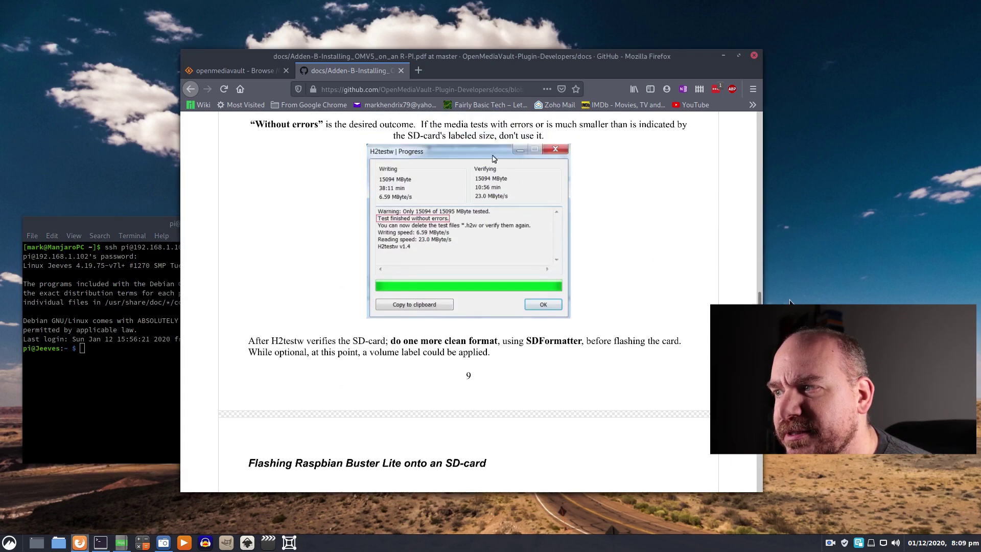
{"action": "left_click_drag", "start_coordinate": [760, 299], "coordinate": [780, 269]}
{"action": "scroll", "coordinate": [782, 263], "scroll_direction": "down", "scroll_amount": 15}
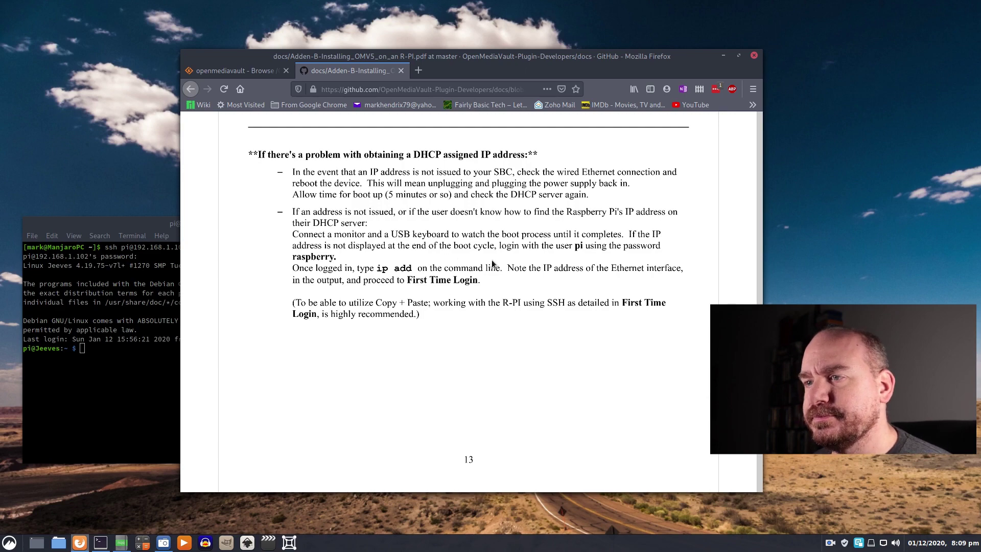
{"action": "scroll", "coordinate": [493, 263], "scroll_direction": "down", "scroll_amount": 10}
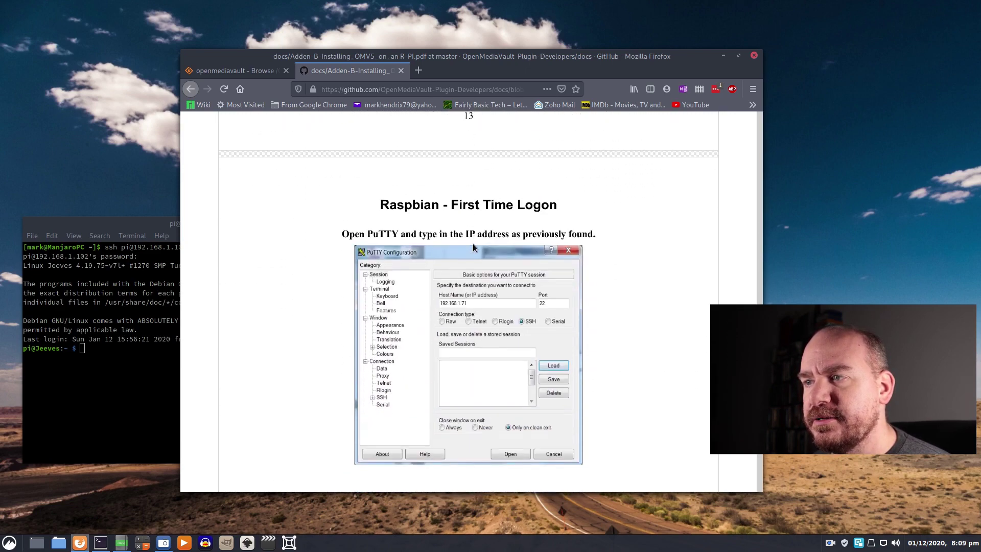
{"action": "scroll", "coordinate": [605, 272], "scroll_direction": "down", "scroll_amount": 15}
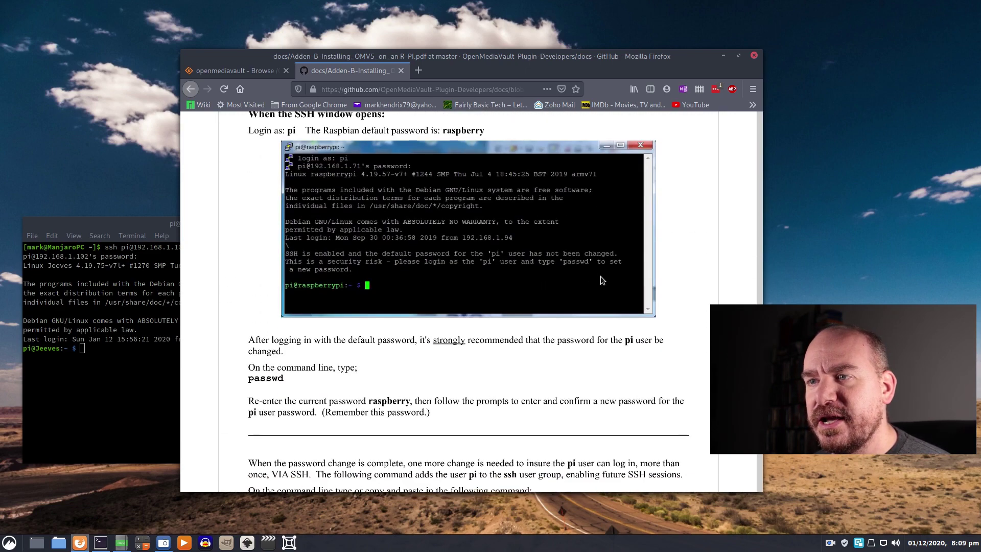
{"action": "scroll", "coordinate": [601, 279], "scroll_direction": "down", "scroll_amount": 10}
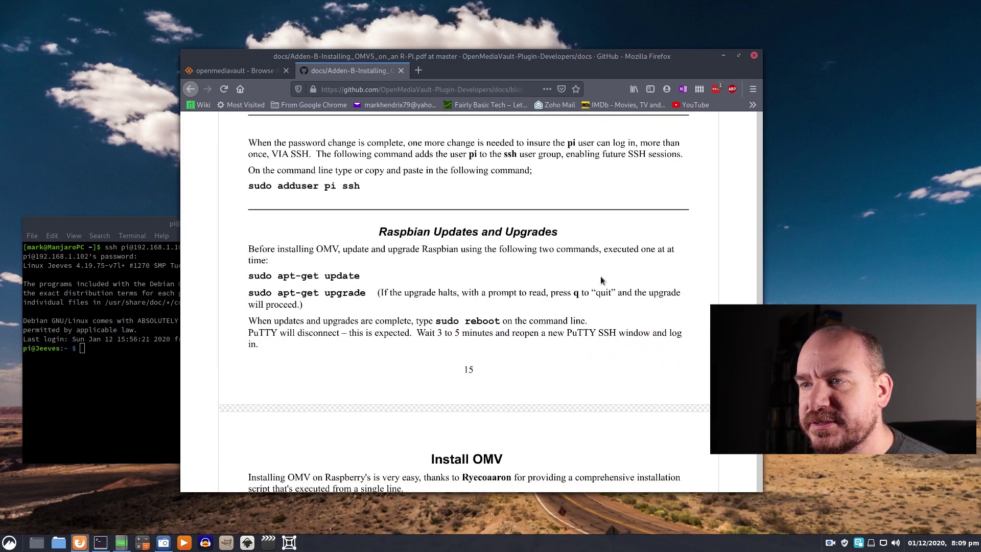
{"action": "scroll", "coordinate": [601, 280], "scroll_direction": "down", "scroll_amount": 5}
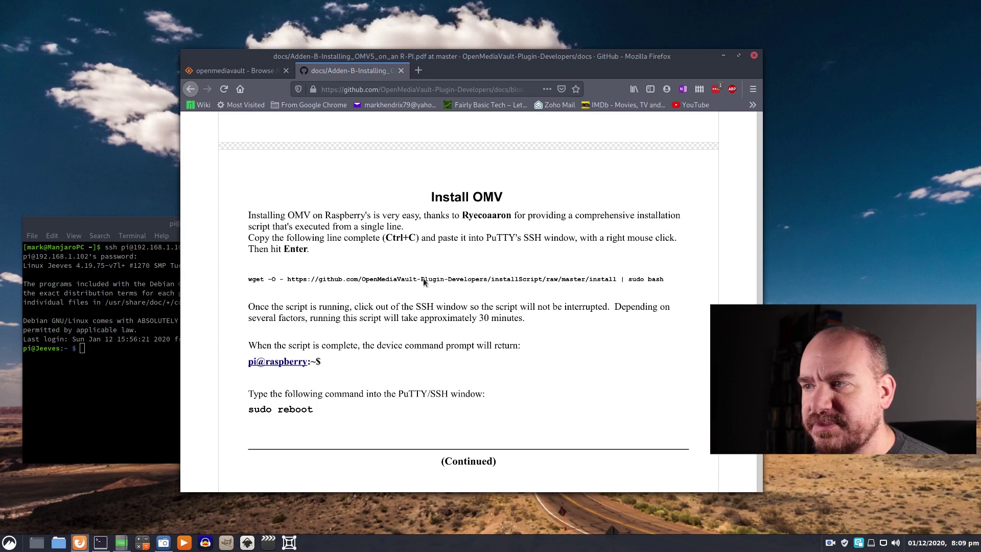
- Zoom the PDF to 110% and read on past the Install OMV wget command to page 18
{"action": "key", "text": "ctrl+plus"}
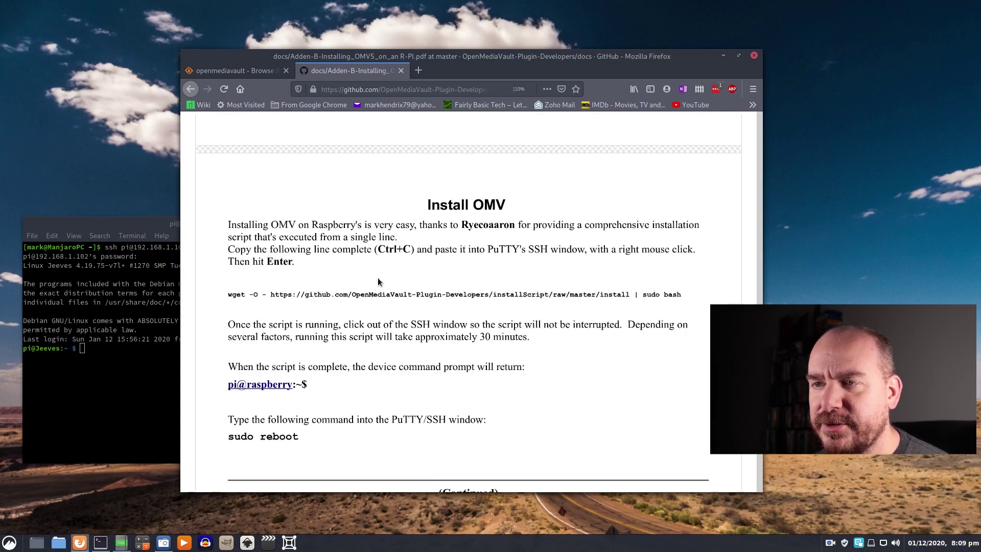
{"action": "scroll", "coordinate": [378, 277], "scroll_direction": "down", "scroll_amount": 2}
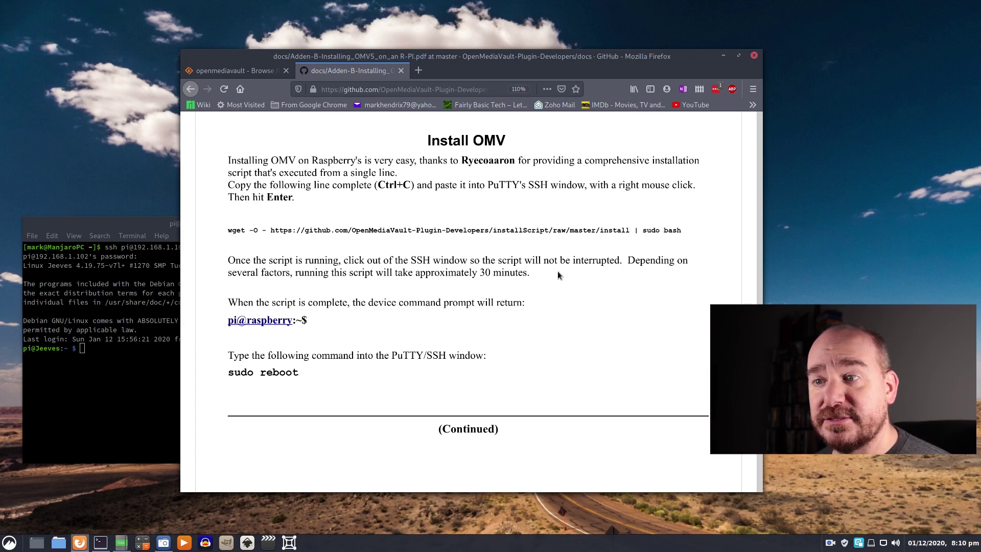
{"action": "scroll", "coordinate": [562, 271], "scroll_direction": "down", "scroll_amount": 1}
{"action": "scroll", "coordinate": [514, 252], "scroll_direction": "down", "scroll_amount": 15}
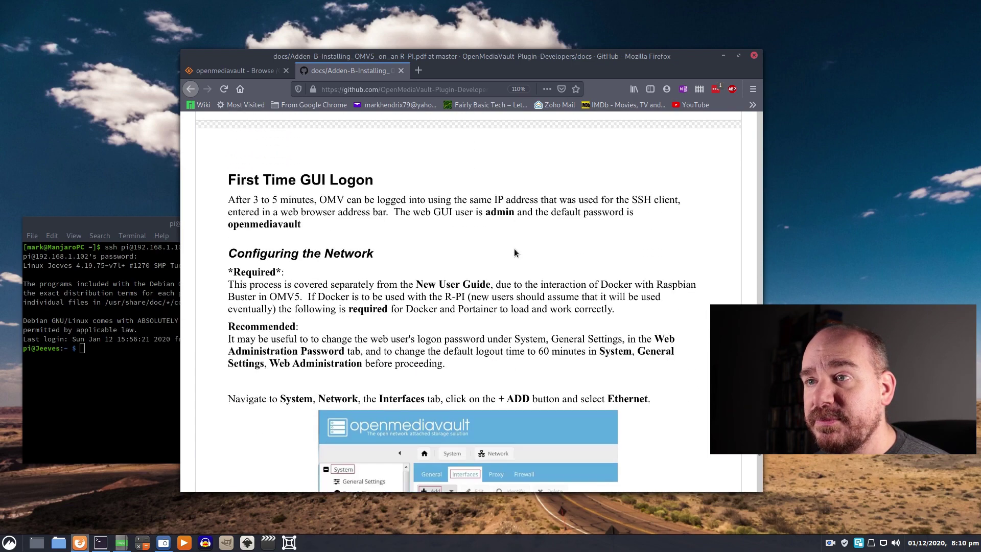
{"action": "scroll", "coordinate": [513, 249], "scroll_direction": "down", "scroll_amount": 20}
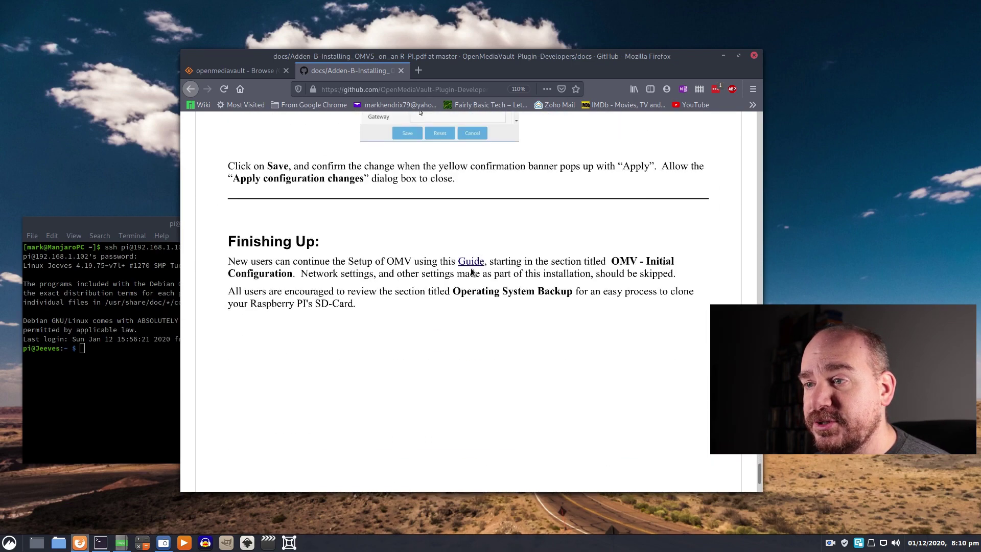
{"action": "scroll", "coordinate": [450, 258], "scroll_direction": "up", "scroll_amount": 10}
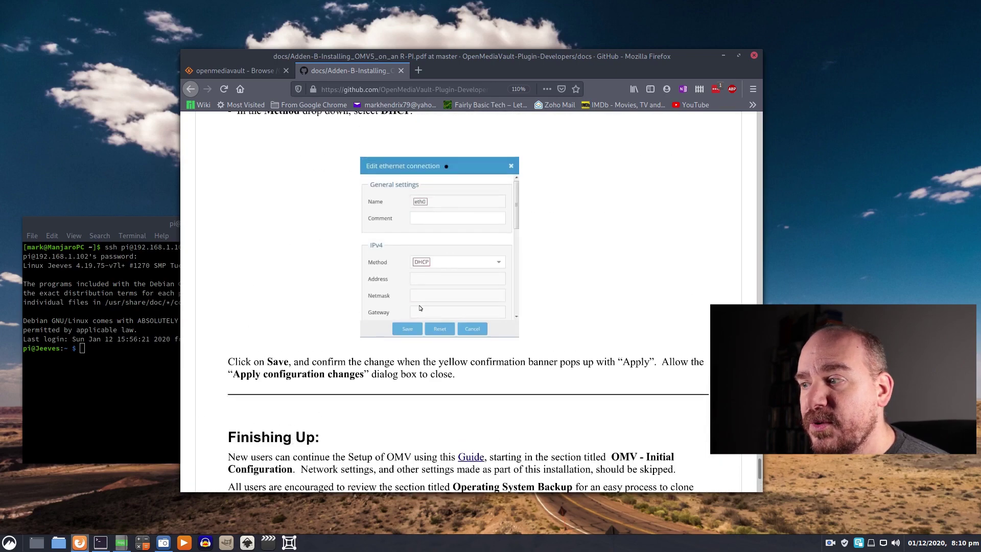
{"action": "mouse_move", "coordinate": [756, 472]}
{"action": "left_mouse_down"}
{"action": "mouse_move", "coordinate": [757, 464]}
{"action": "mouse_move", "coordinate": [758, 482]}
{"action": "left_mouse_up"}
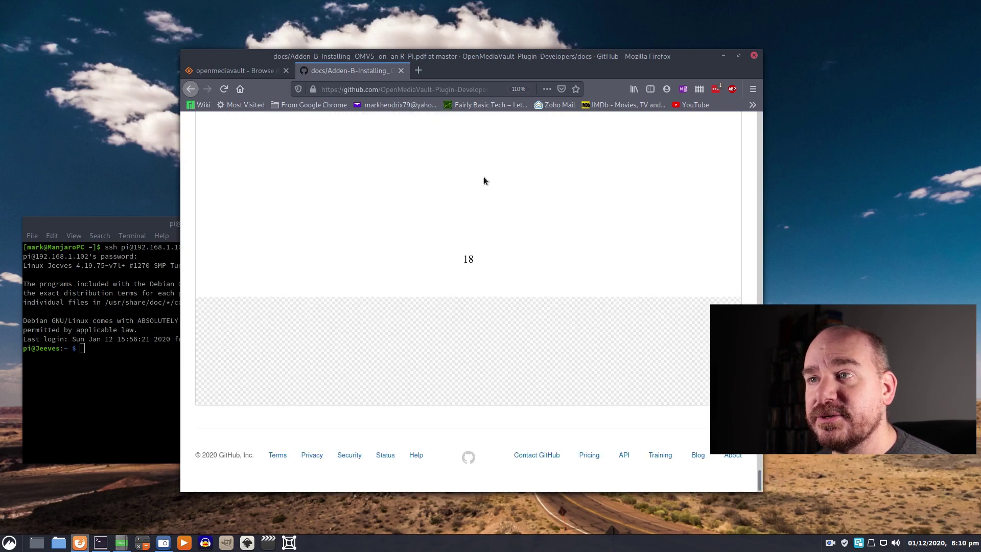
{"action": "left_click", "coordinate": [450, 85]}
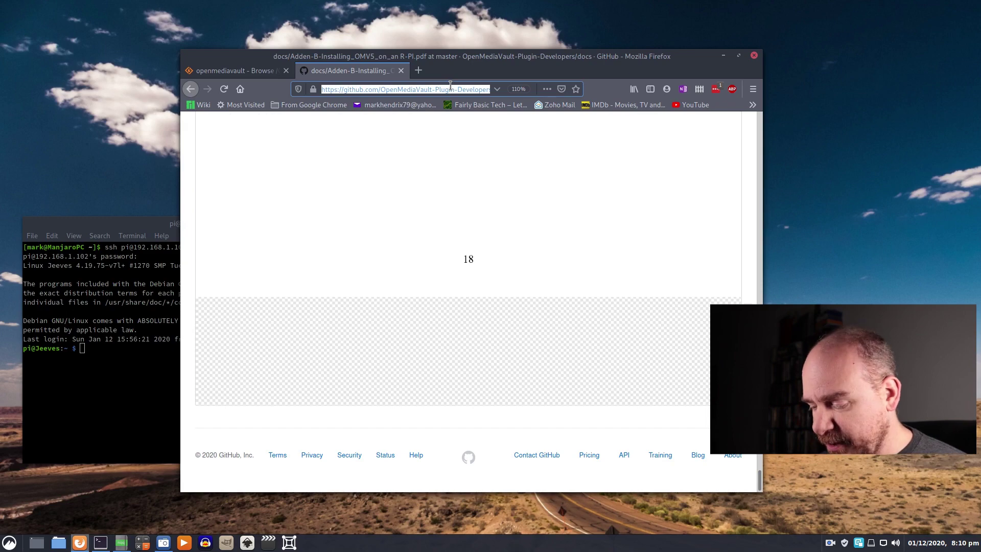
- Load 192.168.1.102 in Firefox to reach the openmediavault login page
{"action": "type", "text": "192.168."}
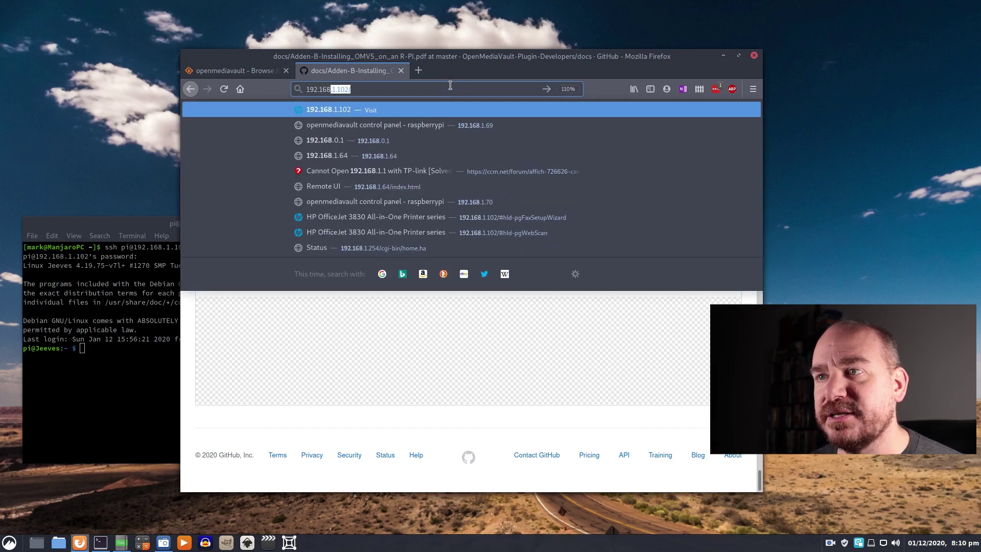
{"action": "type", "text": "1.102"}
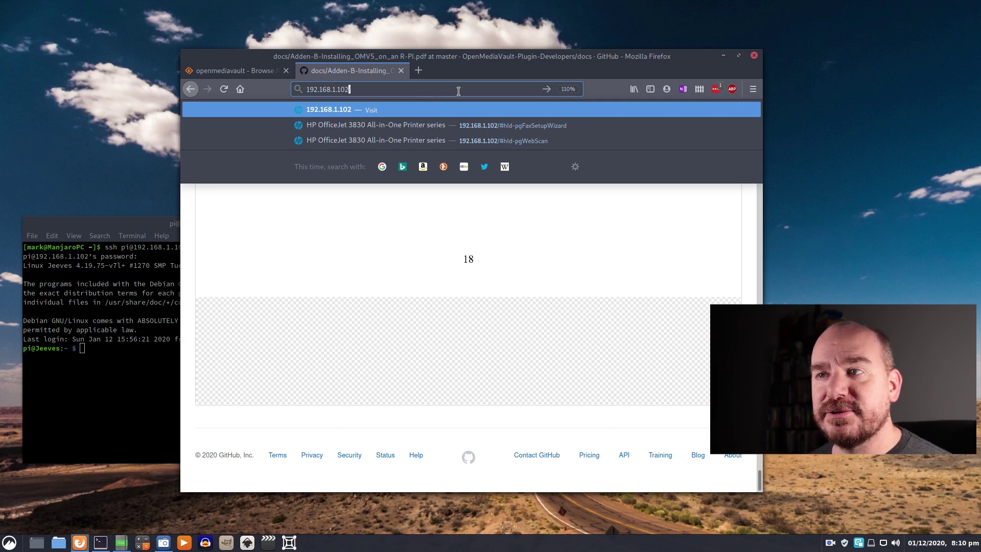
{"action": "key", "text": "Return"}
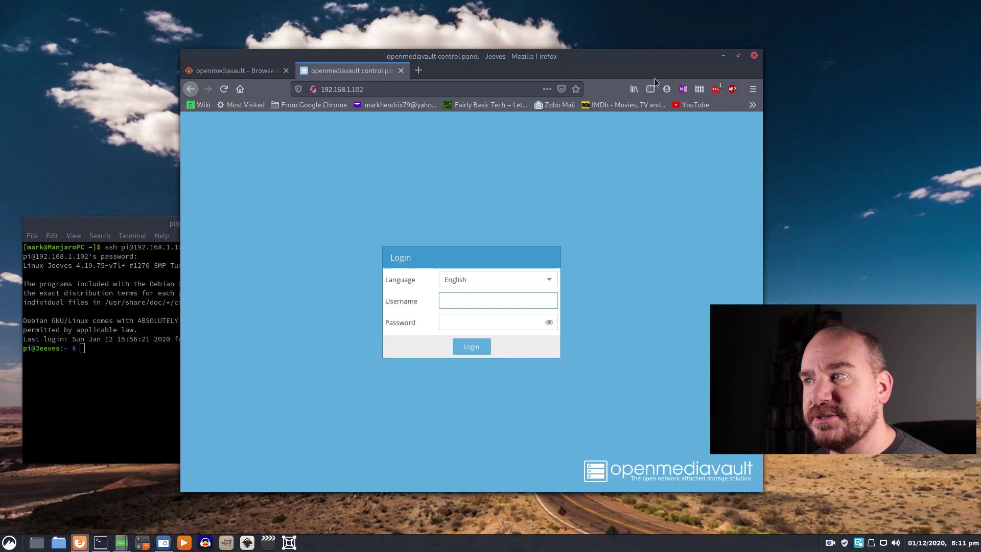
- Maximise the browser and log in to openmediavault as admin with the account password
{"action": "left_click", "coordinate": [737, 56]}
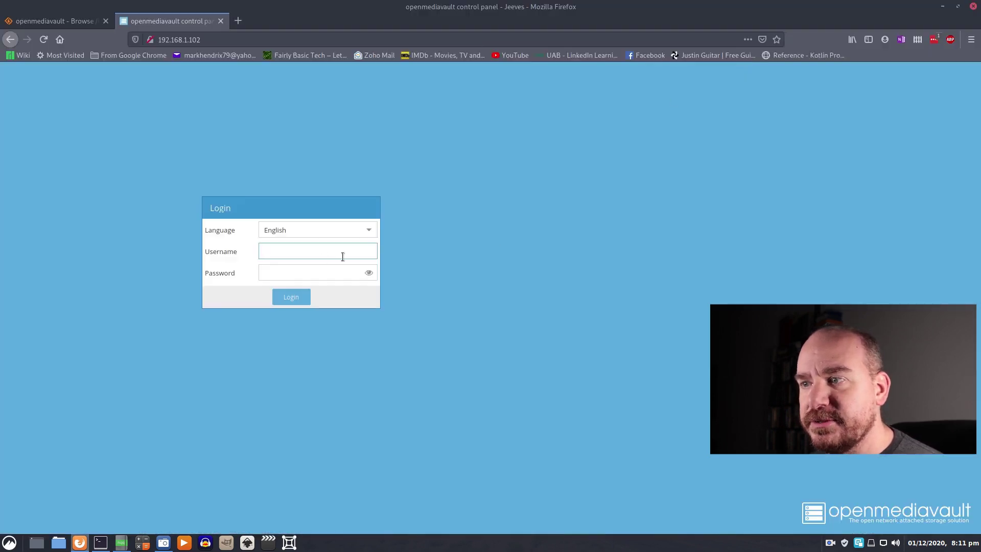
{"action": "left_click", "coordinate": [305, 279]}
{"action": "left_click", "coordinate": [305, 253]}
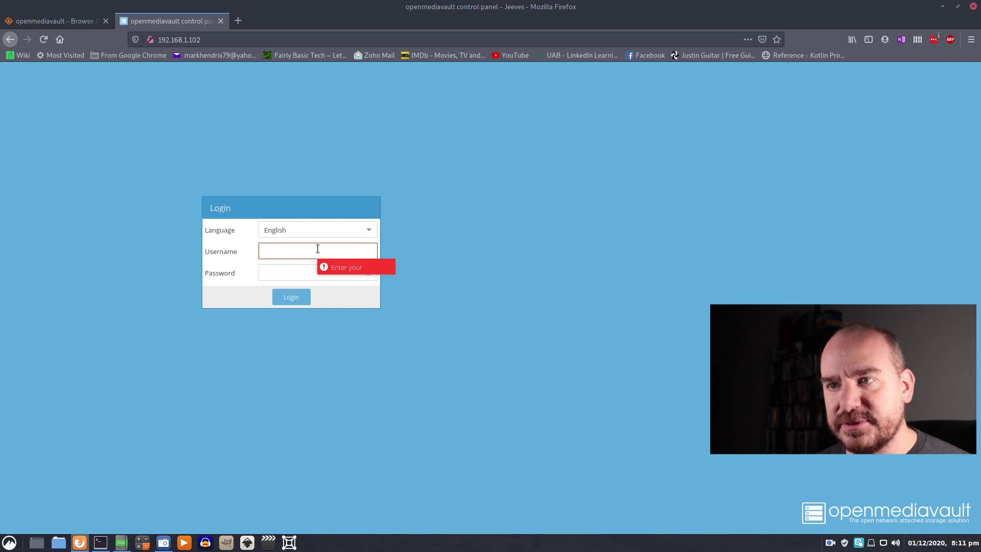
{"action": "type", "text": "admin"}
{"action": "key", "text": "Tab"}
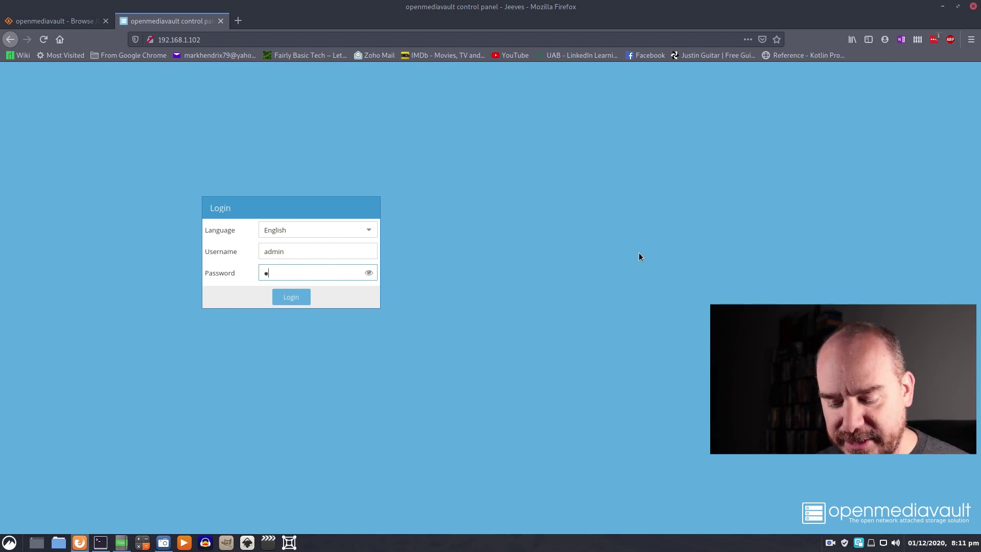
{"action": "type", "text": "••••••"}
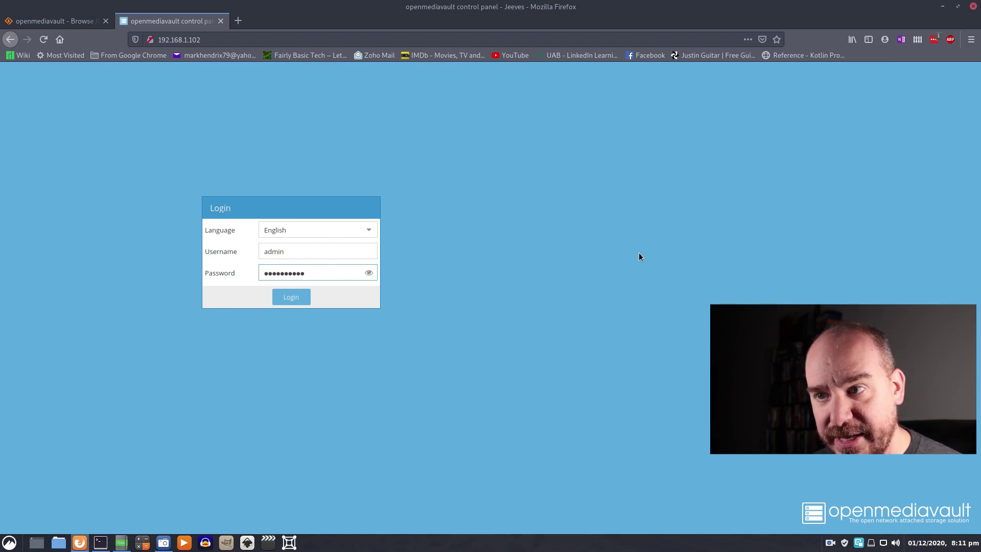
{"action": "key", "text": "Return"}
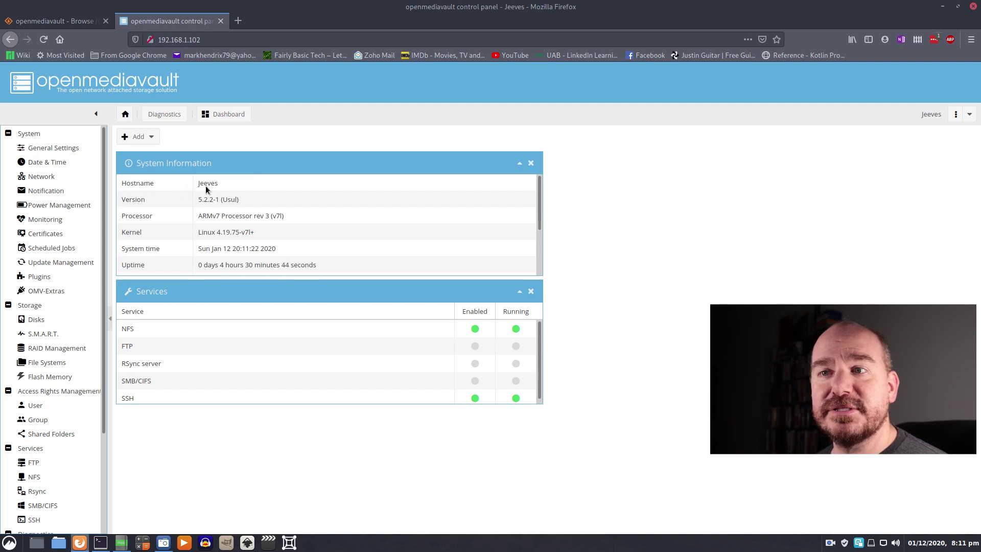
- Open System > Network and select eth0 in the Interfaces list
{"action": "left_click", "coordinate": [41, 176]}
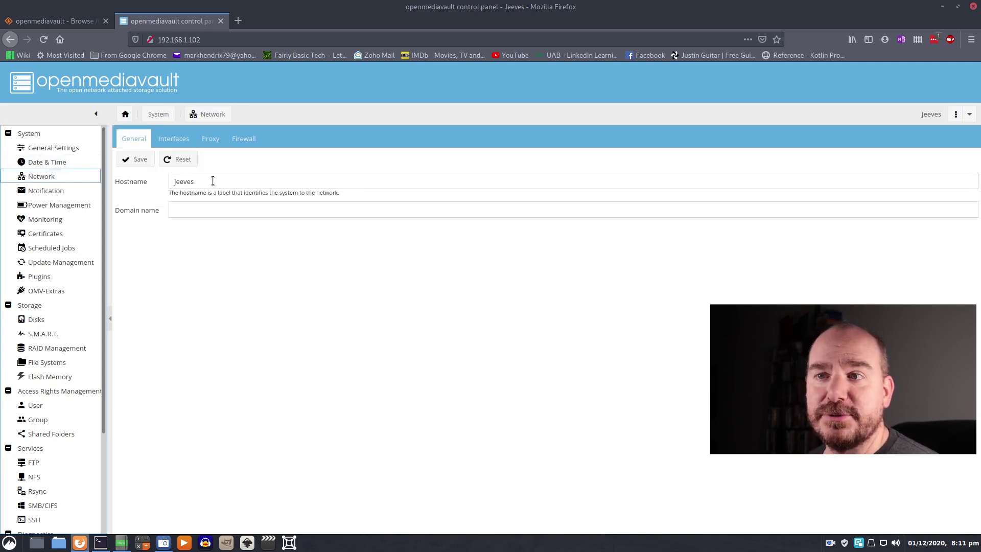
{"action": "left_click", "coordinate": [185, 211]}
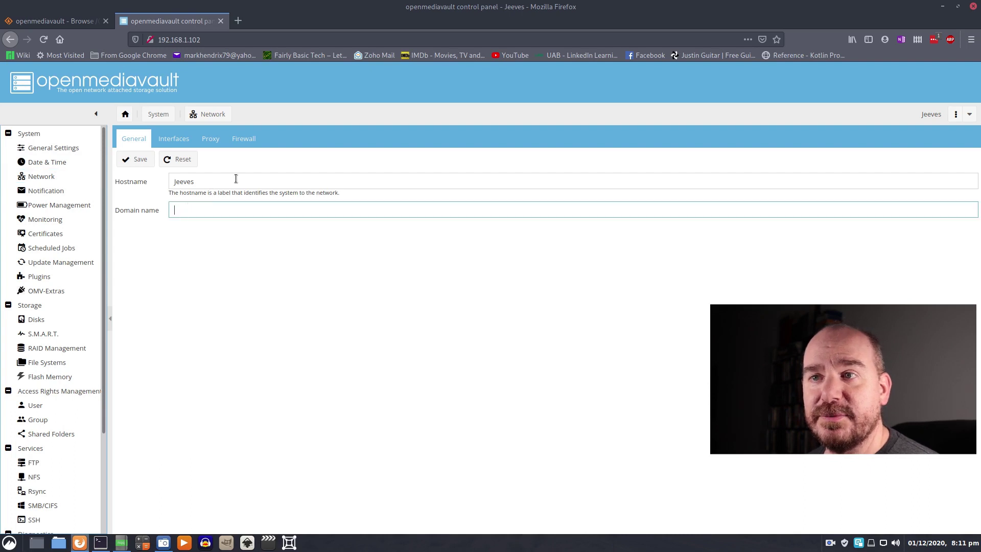
{"action": "left_click", "coordinate": [177, 141]}
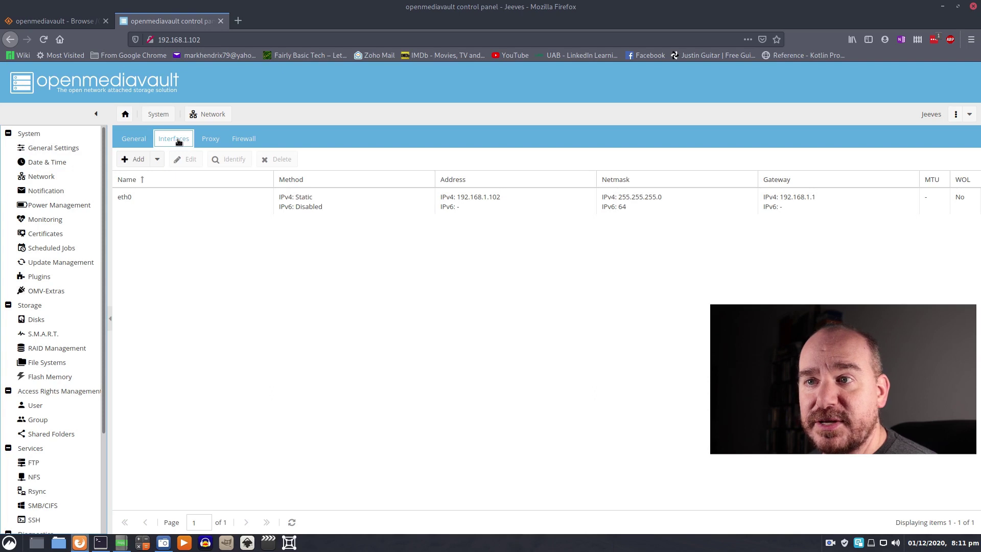
{"action": "left_click", "coordinate": [132, 199]}
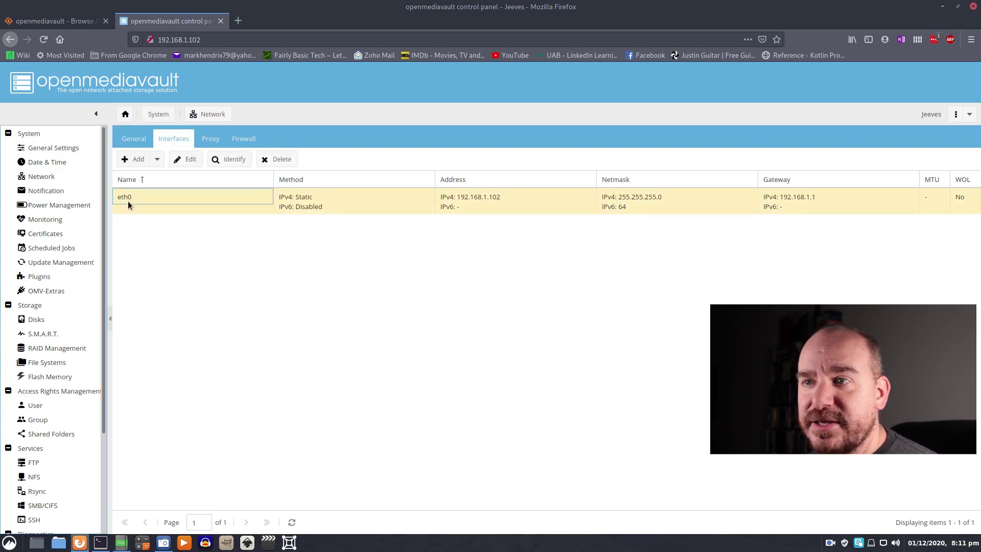
- Review eth0's static settings (192.168.1.102, 255.255.255.0, gateway 192.168.1.1) and close without changes
{"action": "double_click", "coordinate": [161, 199]}
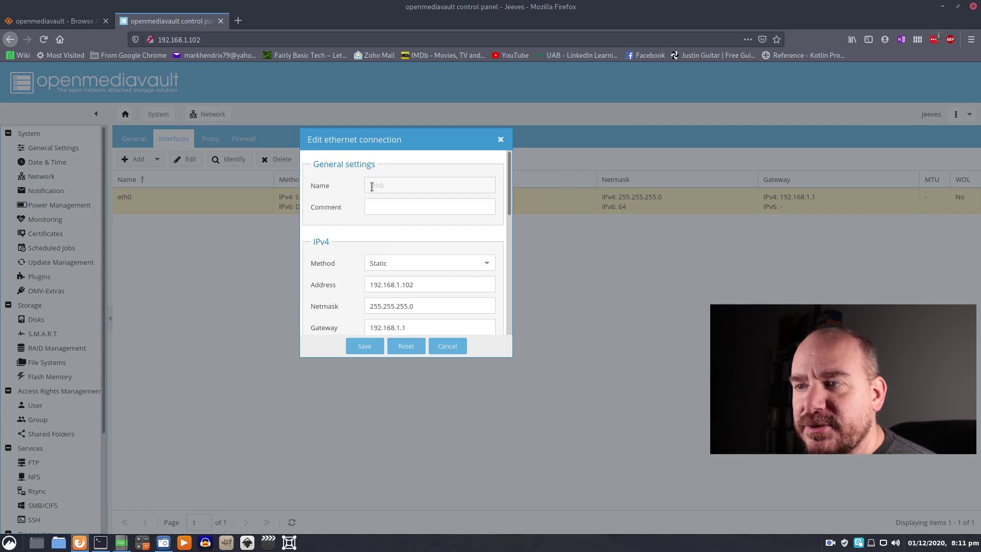
{"action": "scroll", "coordinate": [460, 266], "scroll_direction": "down", "scroll_amount": 3}
{"action": "scroll", "coordinate": [456, 258], "scroll_direction": "up", "scroll_amount": 3}
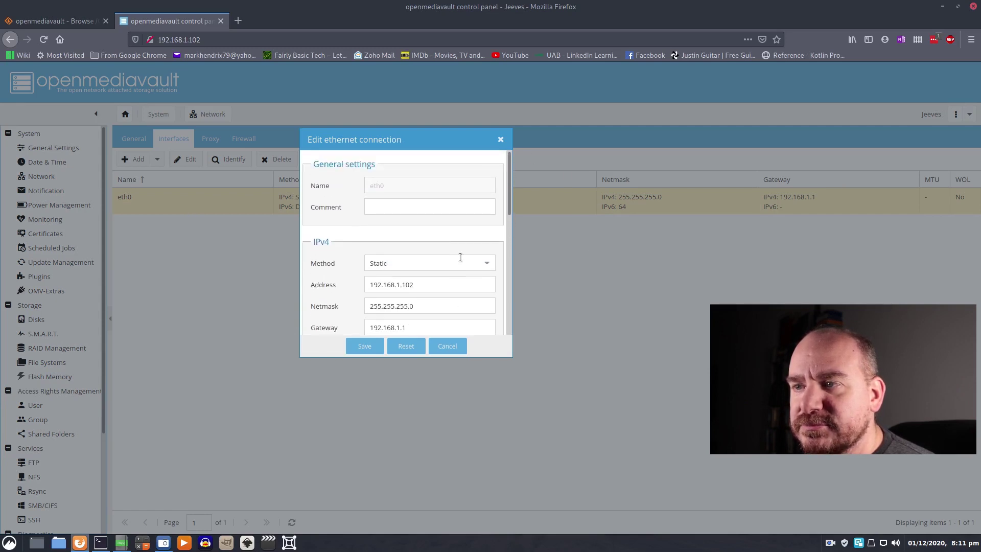
{"action": "scroll", "coordinate": [427, 268], "scroll_direction": "down", "scroll_amount": 1}
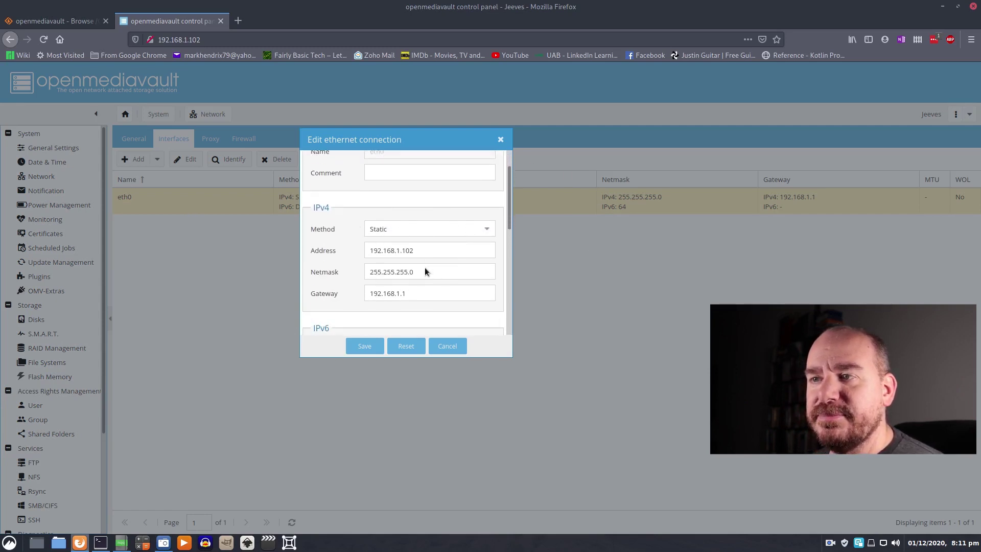
{"action": "scroll", "coordinate": [425, 271], "scroll_direction": "down", "scroll_amount": 1}
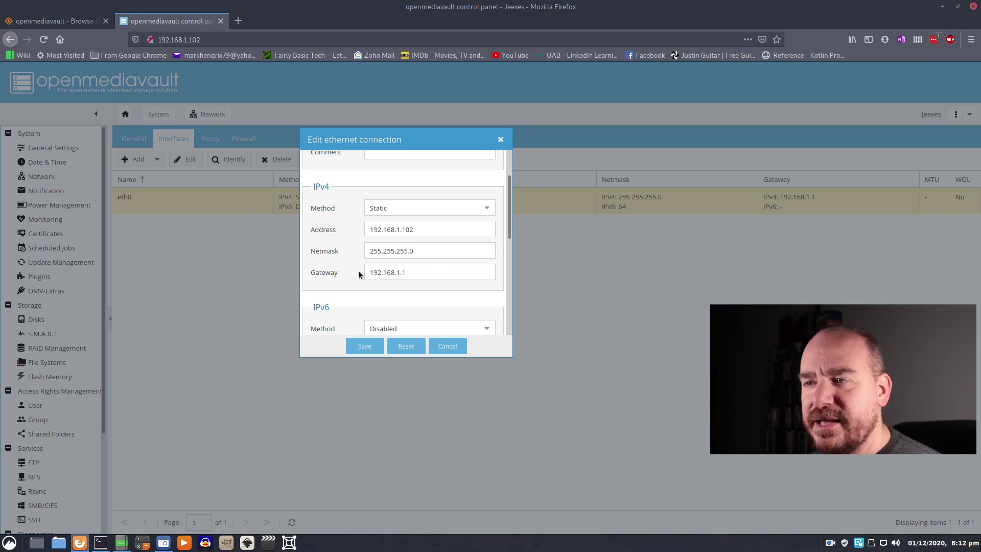
{"action": "scroll", "coordinate": [408, 282], "scroll_direction": "down", "scroll_amount": 1}
{"action": "scroll", "coordinate": [407, 278], "scroll_direction": "down", "scroll_amount": 4}
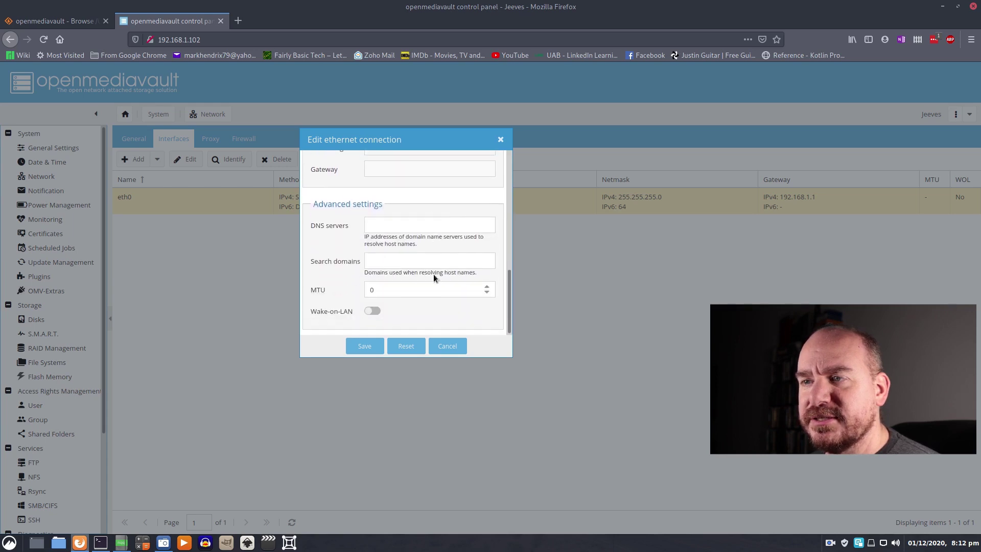
{"action": "key", "text": "Escape"}
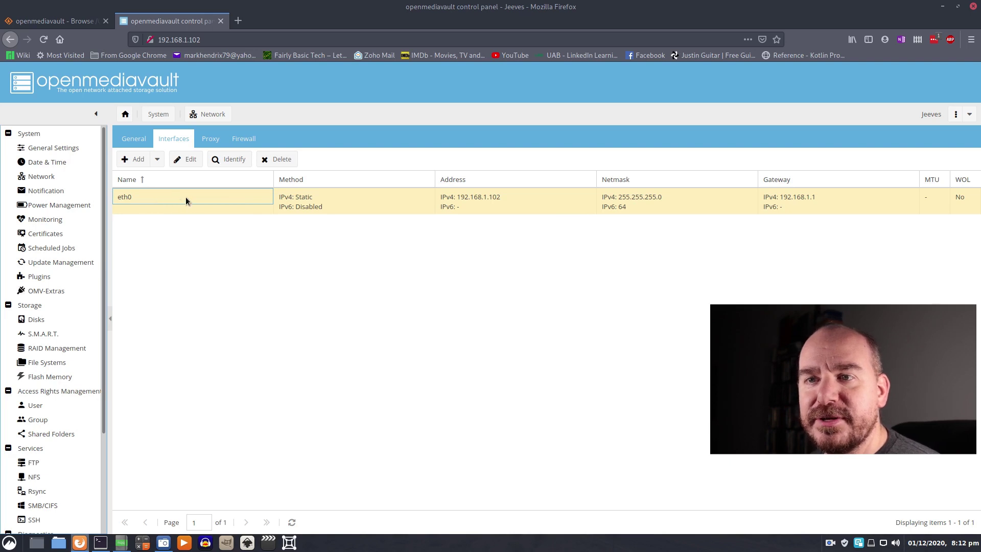
- Select the 7.28 TiB Elements 25A3 disk /dev/sda in Storage > Disks
{"action": "left_click", "coordinate": [35, 319]}
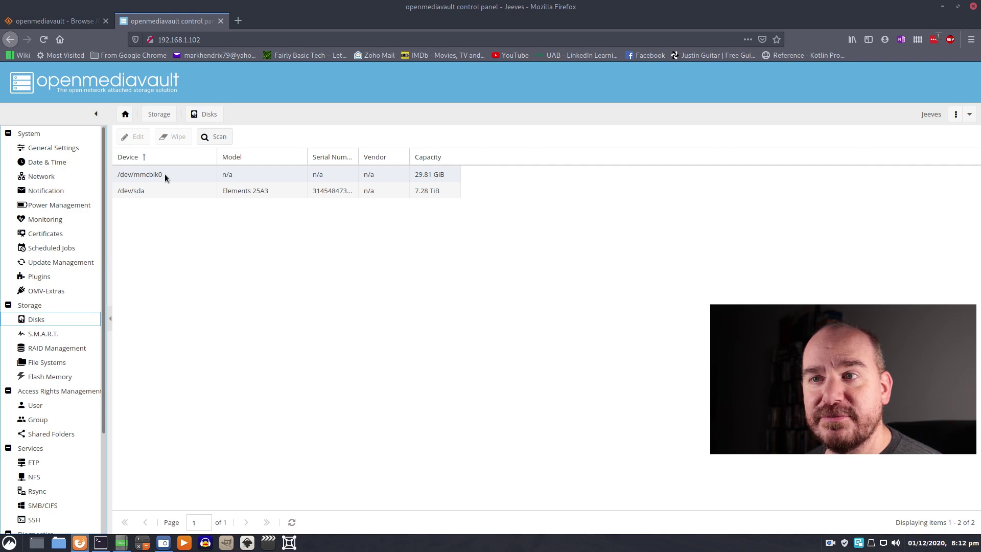
{"action": "left_click", "coordinate": [130, 192]}
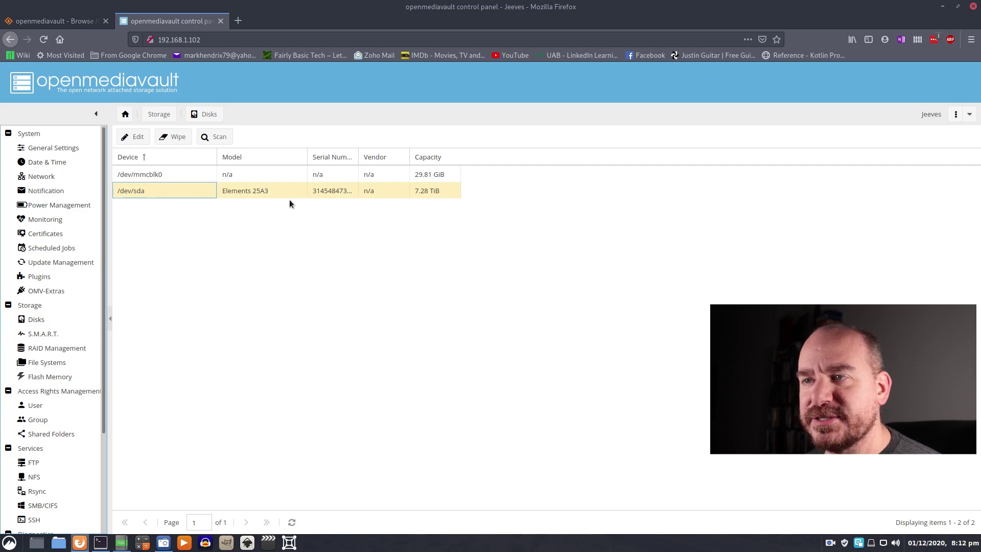
{"action": "left_click", "coordinate": [427, 195]}
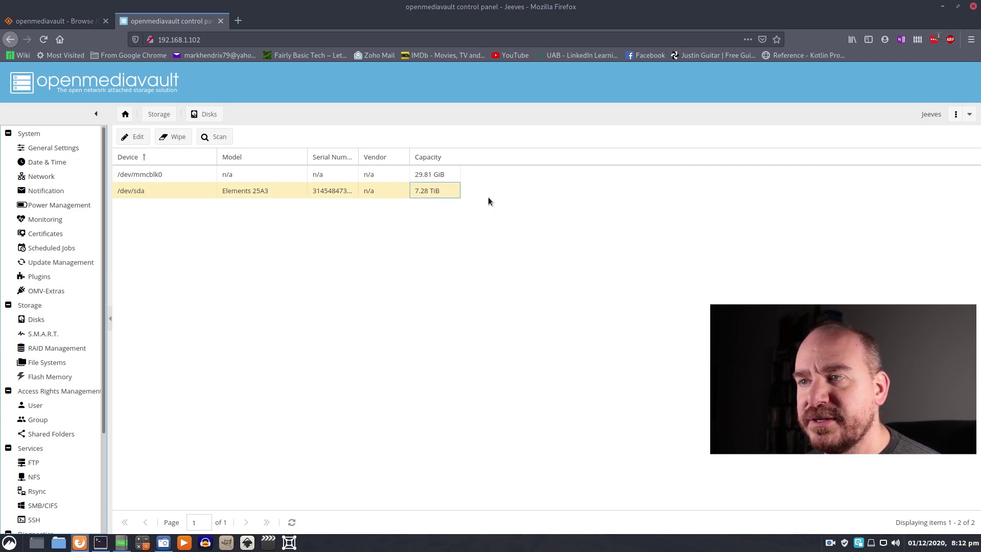
{"action": "left_click", "coordinate": [226, 195]}
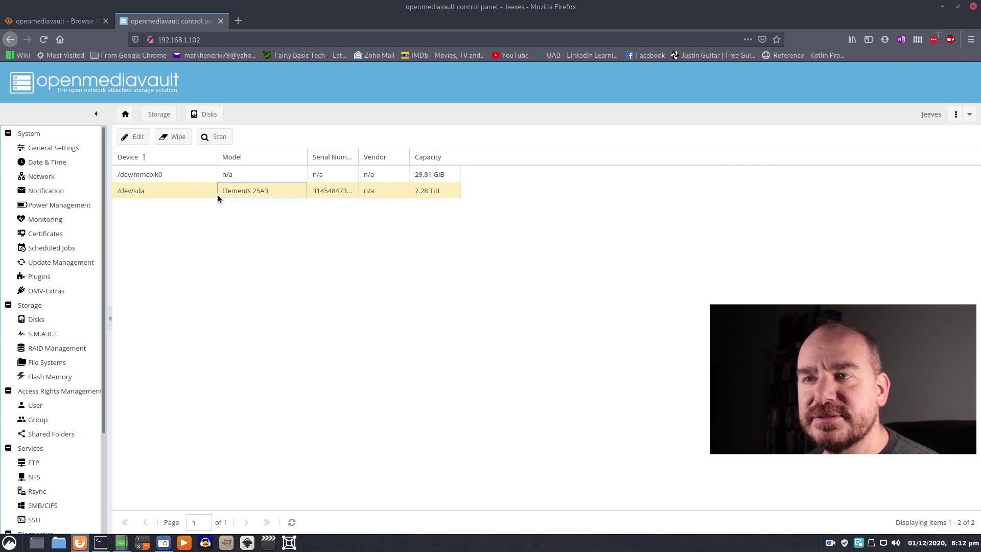
{"action": "left_click", "coordinate": [185, 191]}
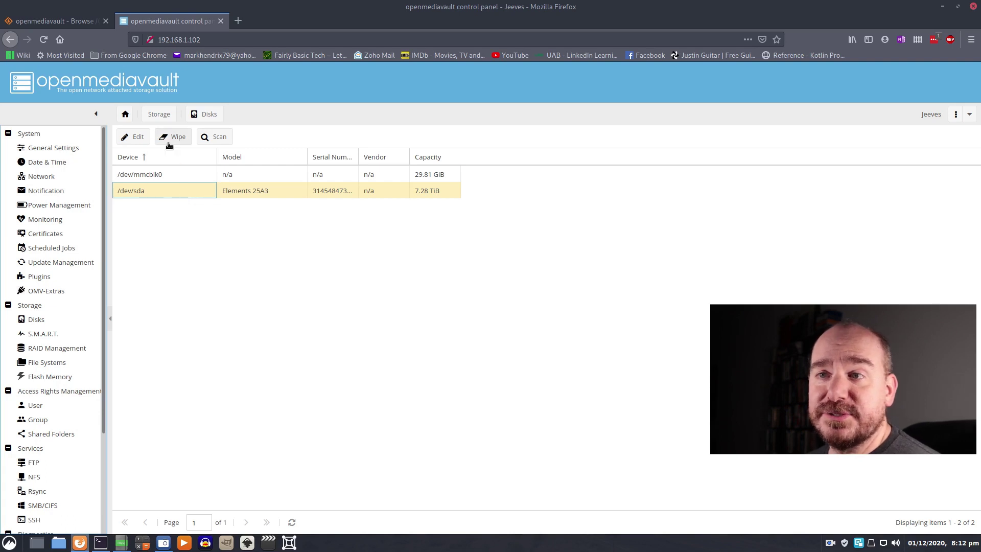
- View /dev/sda's properties without saving, then select the NAS1 file system on /dev/sda1
{"action": "left_click", "coordinate": [137, 138]}
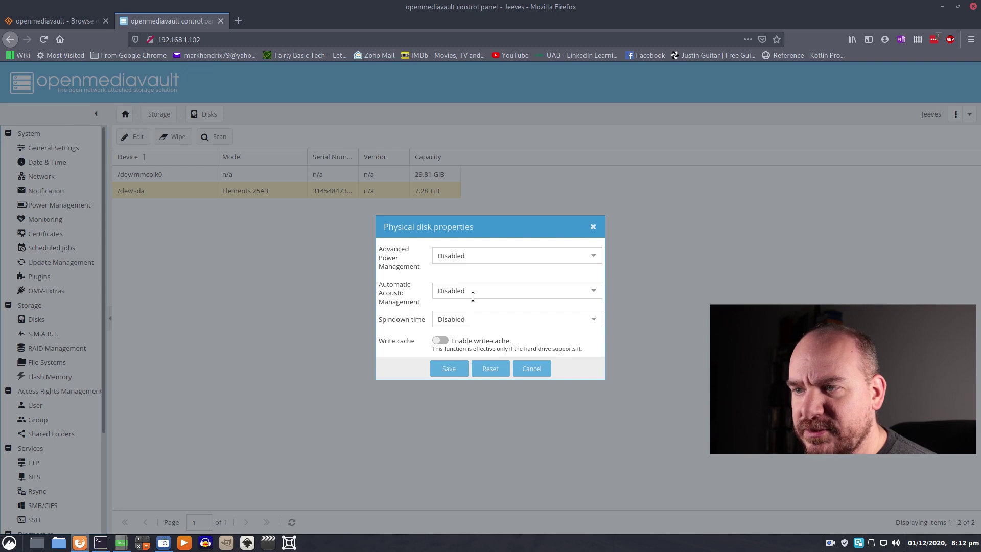
{"action": "left_click", "coordinate": [593, 227]}
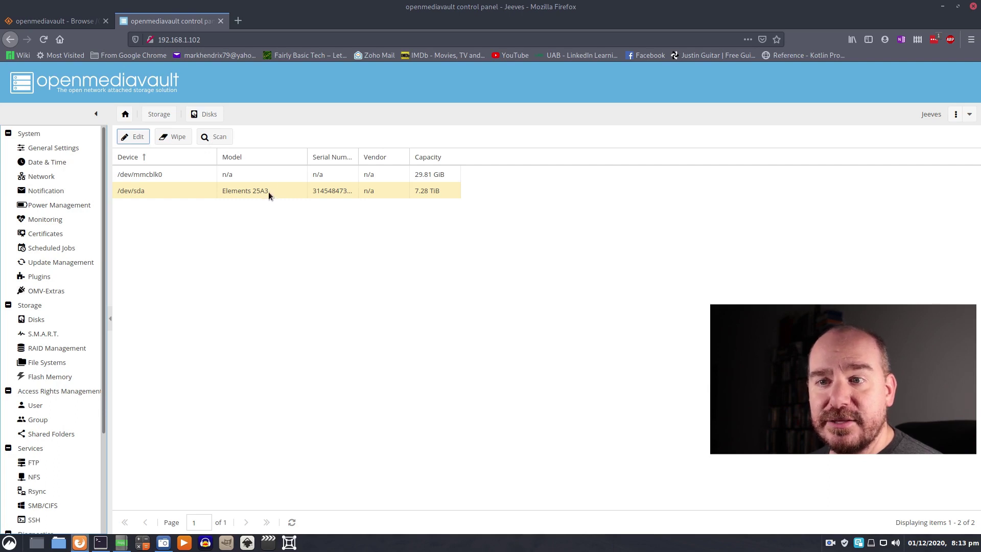
{"action": "left_click", "coordinate": [49, 362]}
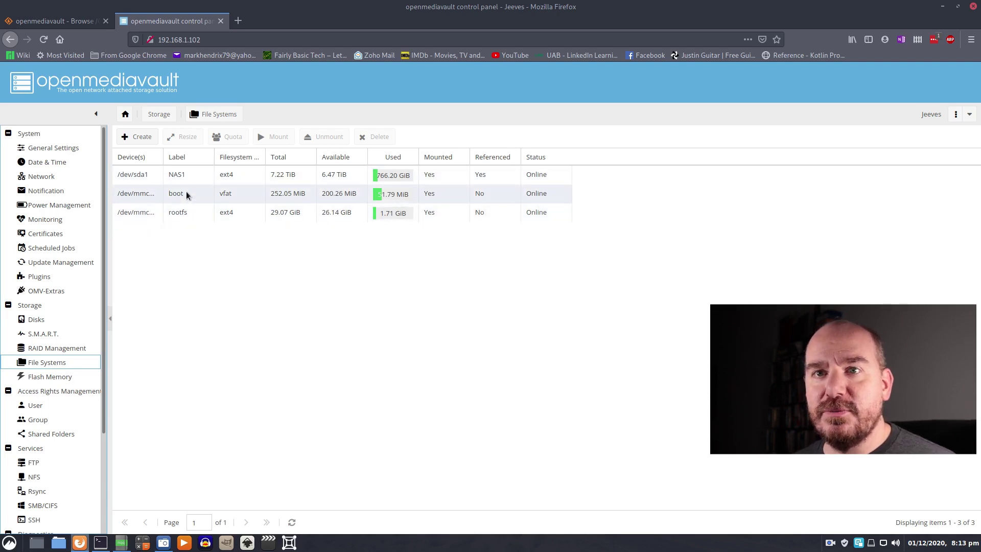
{"action": "left_click", "coordinate": [137, 178]}
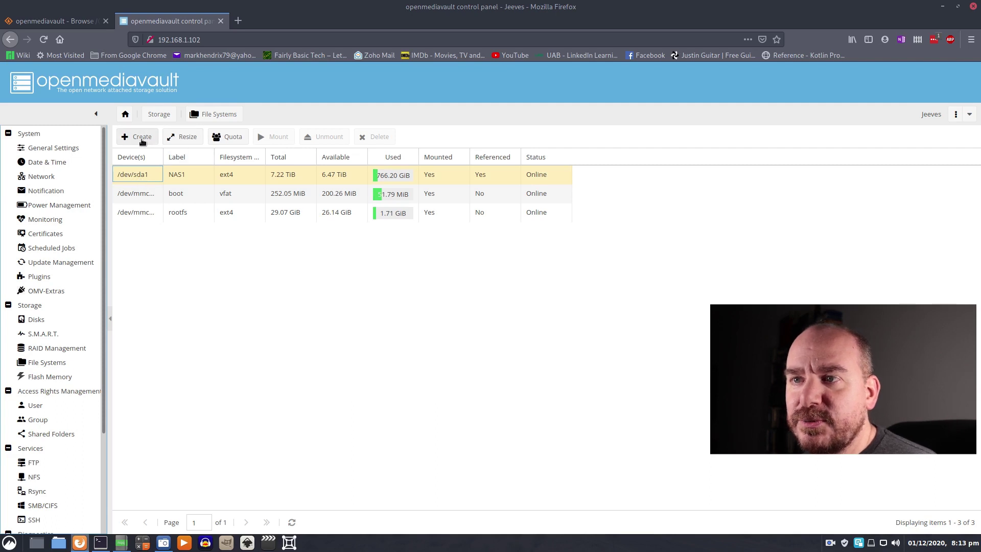
- Browse the Create file system options (devices, EXT4 type), cancel, and open Shared Folders
{"action": "left_click", "coordinate": [142, 138]}
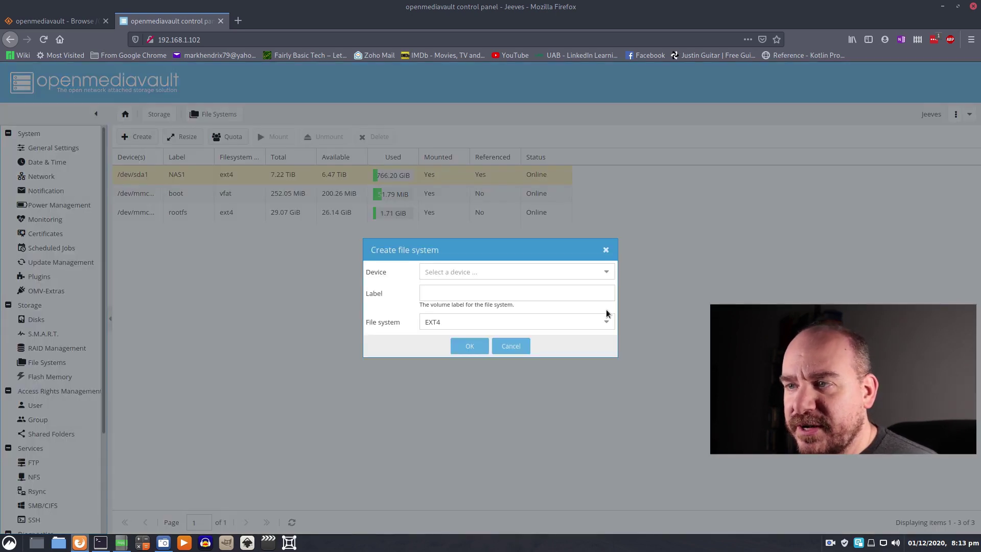
{"action": "left_click", "coordinate": [608, 276]}
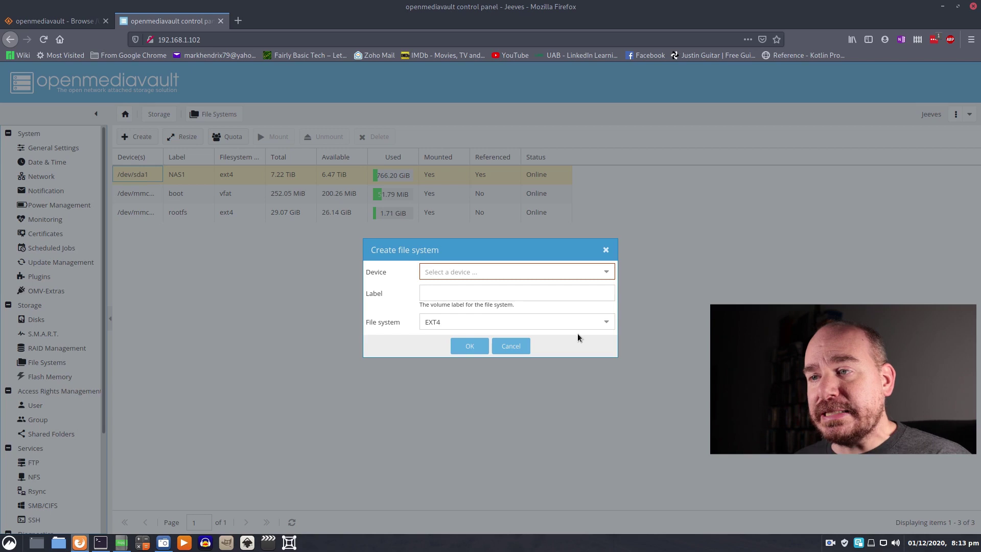
{"action": "left_click", "coordinate": [609, 321]}
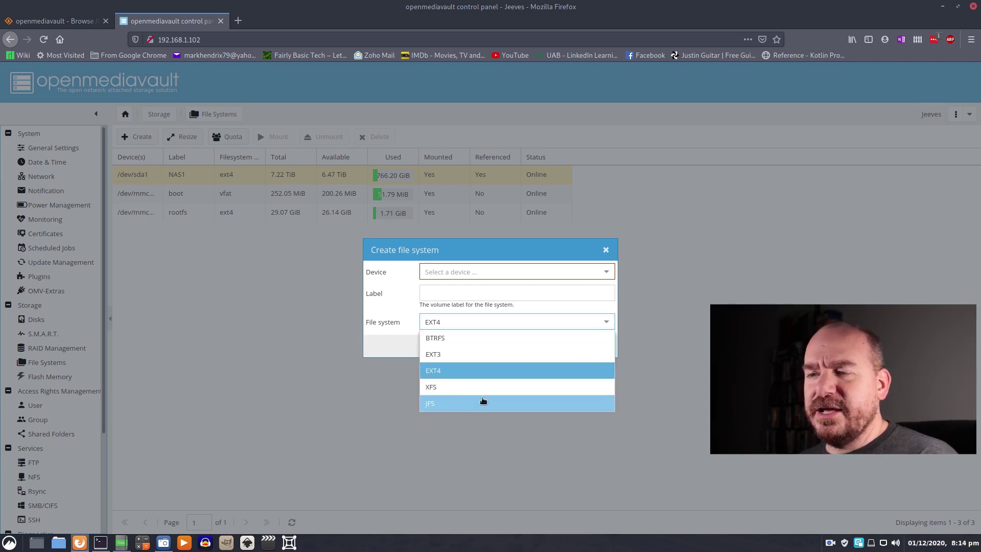
{"action": "left_click", "coordinate": [599, 308]}
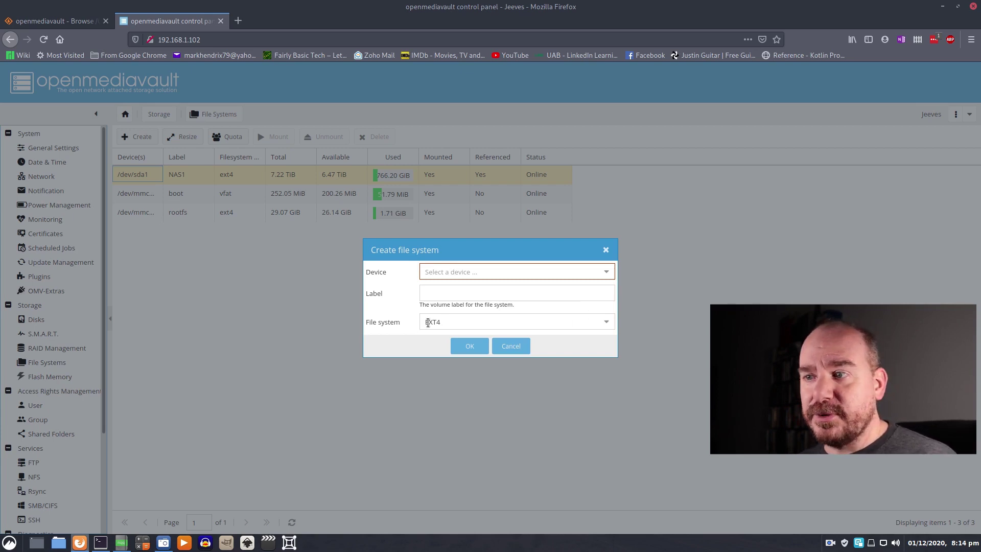
{"action": "left_click", "coordinate": [605, 249]}
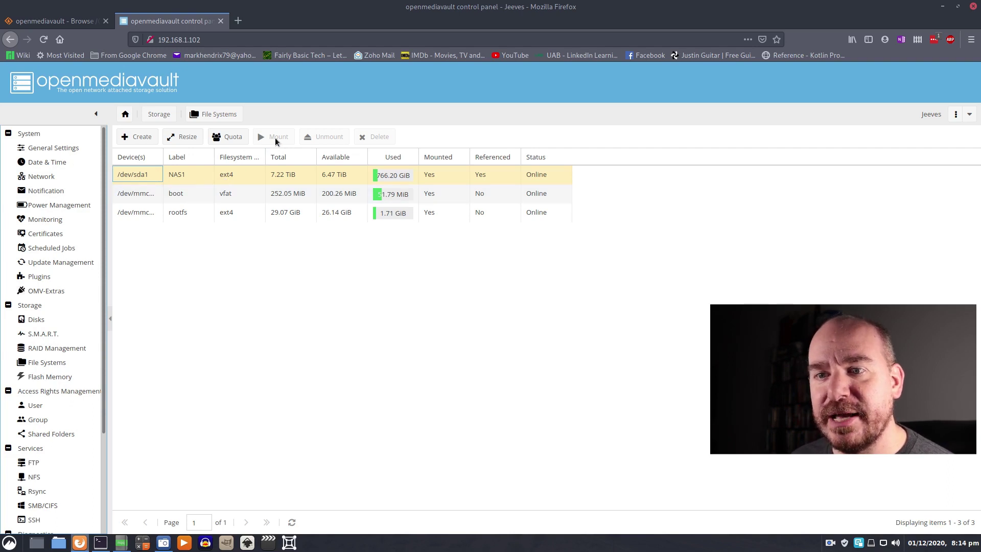
{"action": "left_click", "coordinate": [47, 433]}
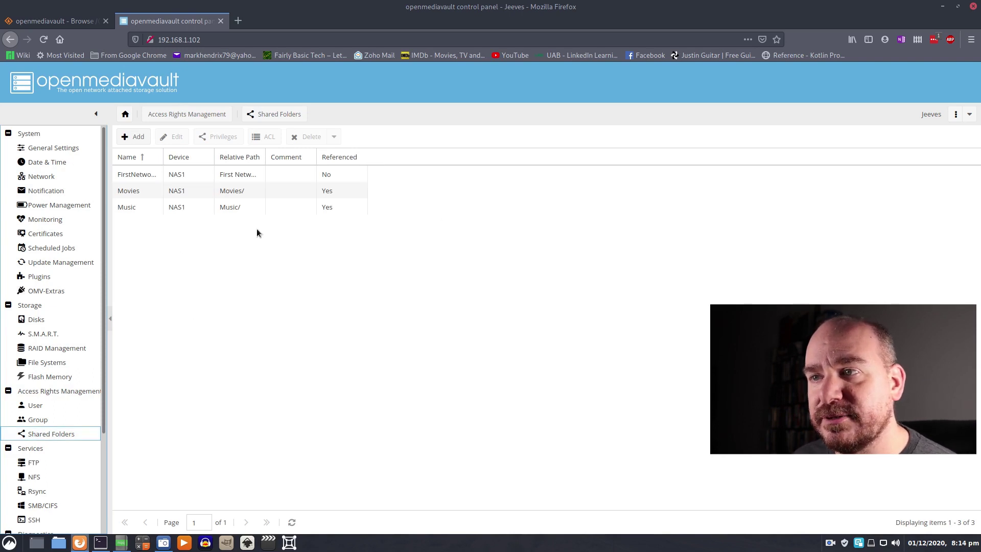
- Start a new shared folder named FBT on the NAS1 device
{"action": "left_click", "coordinate": [135, 174]}
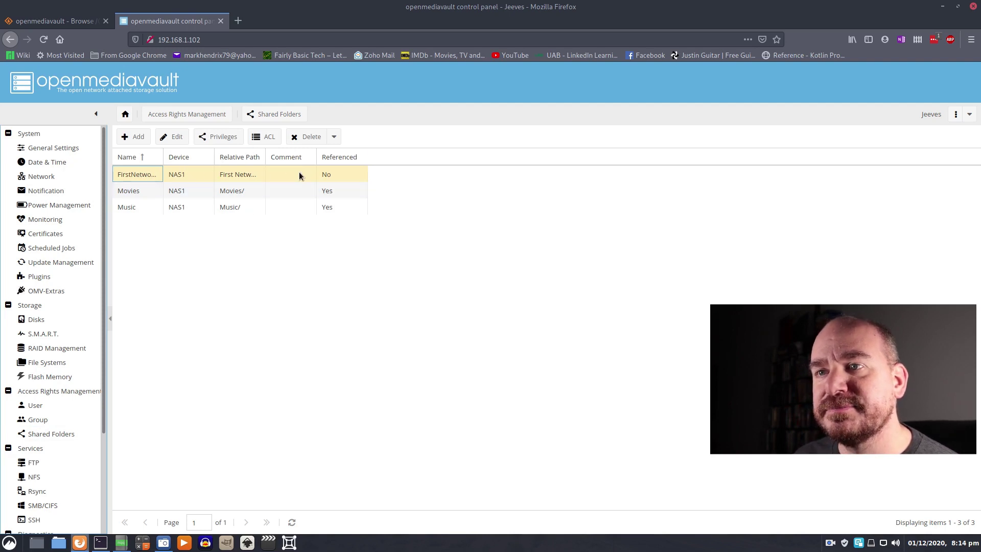
{"action": "left_click", "coordinate": [134, 138]}
{"action": "left_click", "coordinate": [322, 146]}
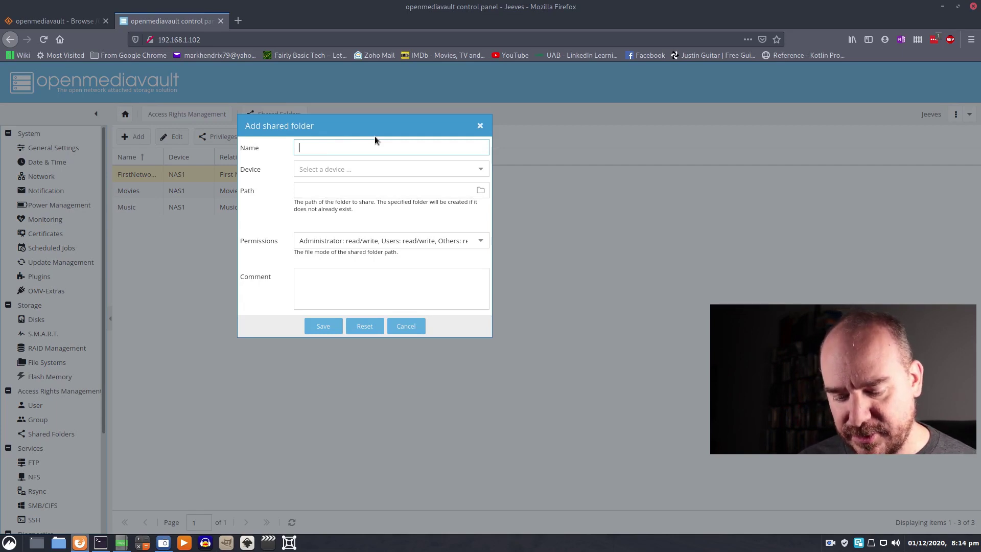
{"action": "type", "text": "FBT"}
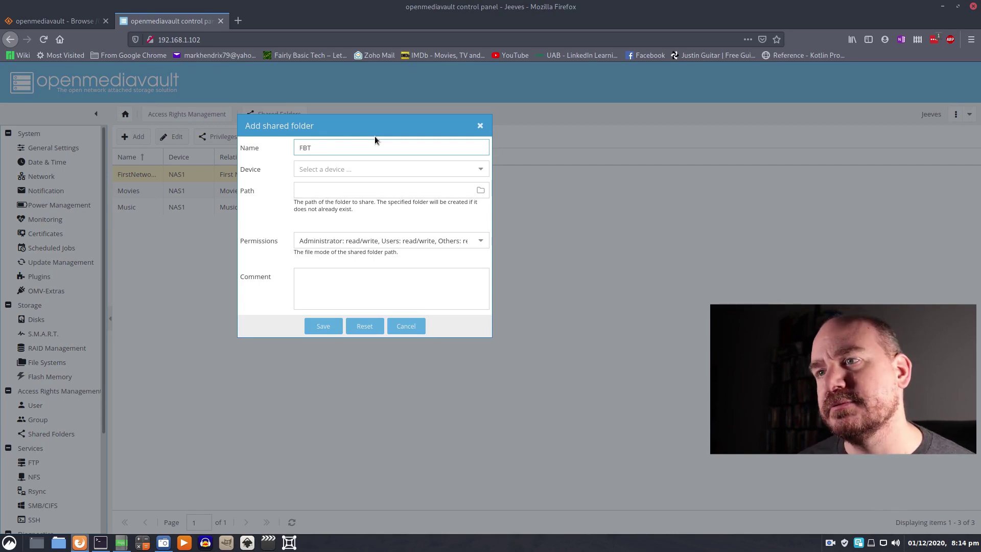
{"action": "left_click", "coordinate": [476, 168]}
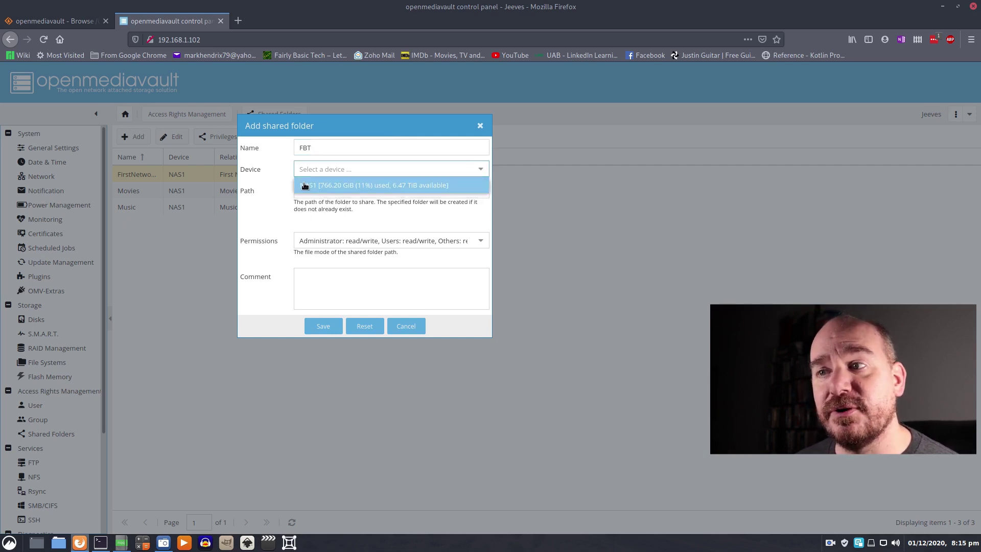
{"action": "left_click", "coordinate": [346, 187]}
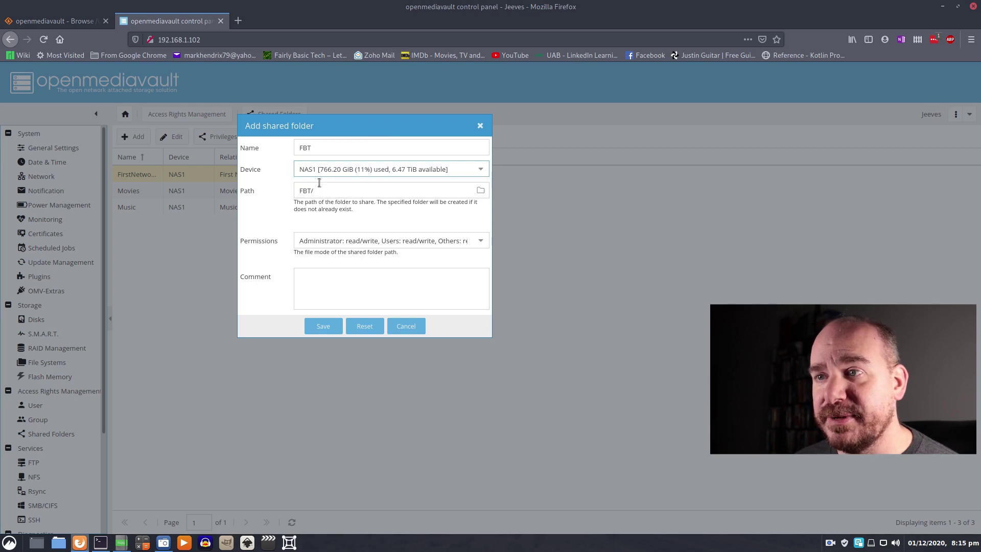
- Review the FBT name and the auto-filled FBT/ path
{"action": "double_click", "coordinate": [313, 147]}
{"action": "left_click", "coordinate": [349, 148]}
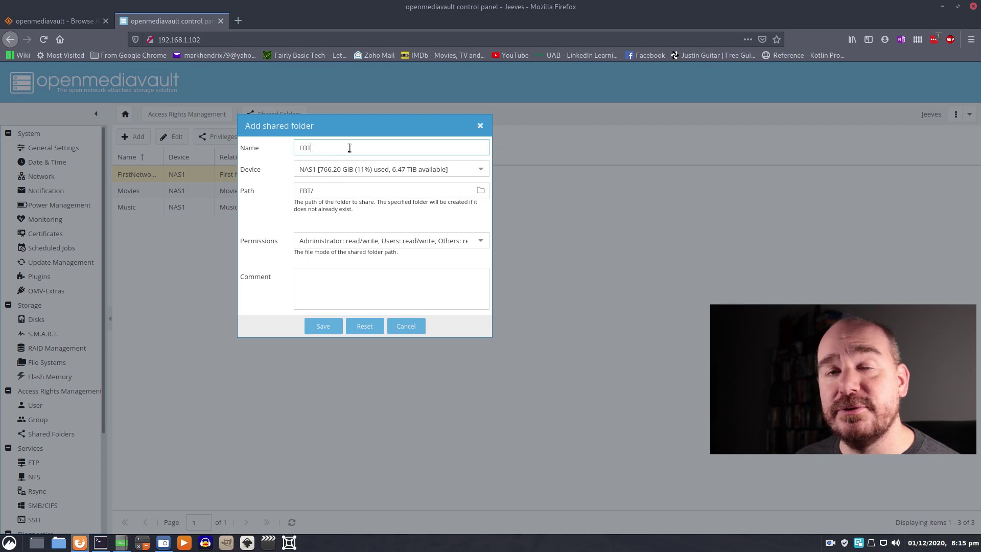
{"action": "left_click", "coordinate": [336, 190]}
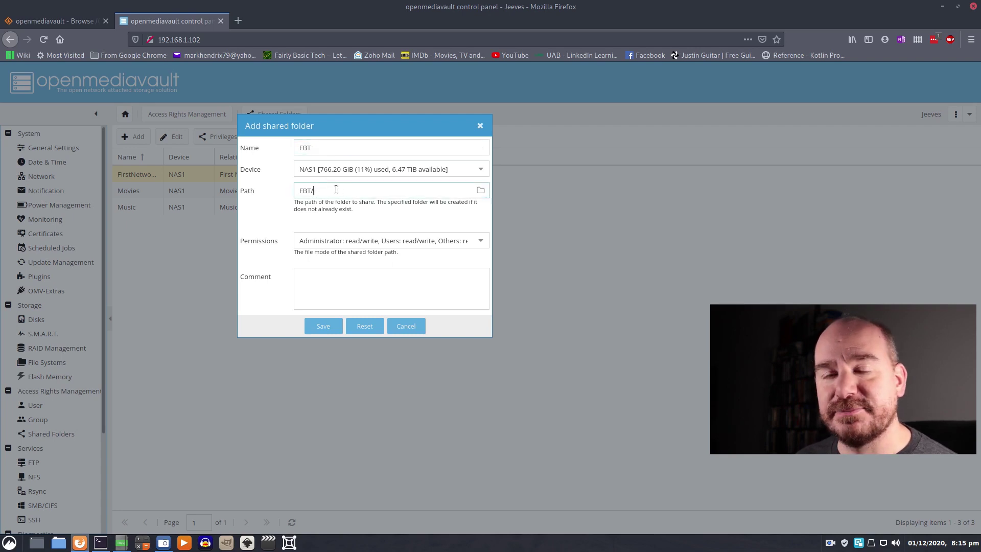
{"action": "left_click", "coordinate": [323, 147]}
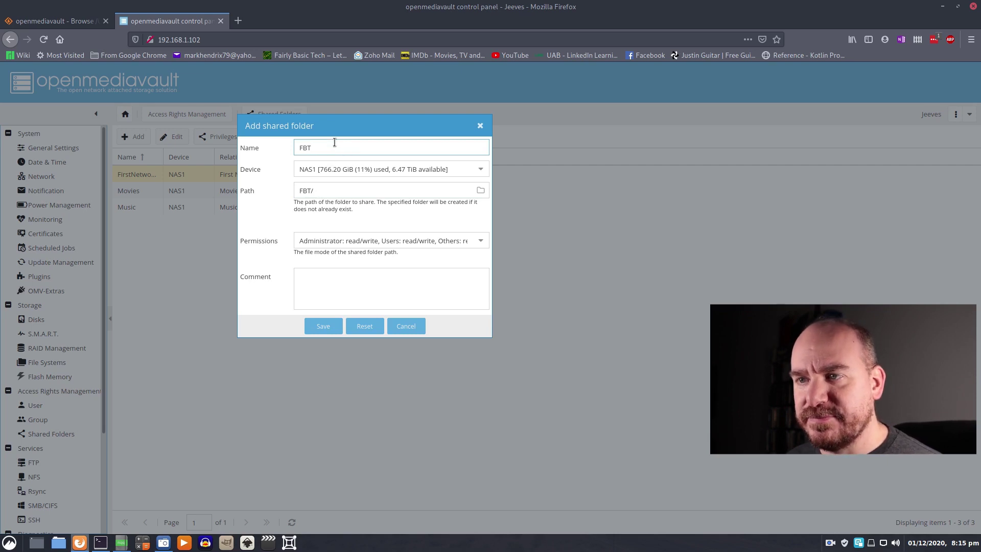
- Grant Everyone read/write permission and save the FBT shared folder
{"action": "left_click", "coordinate": [480, 241]}
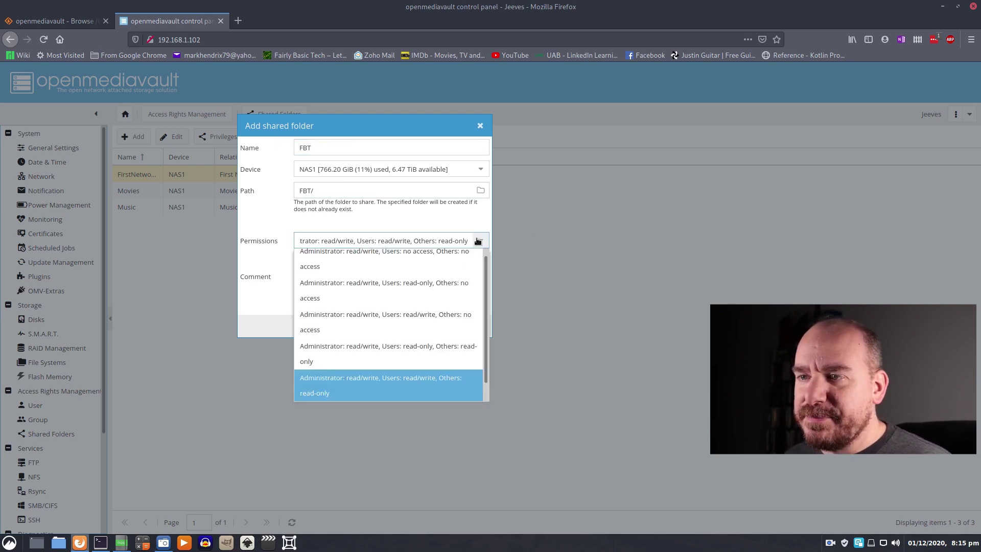
{"action": "scroll", "coordinate": [385, 336], "scroll_direction": "down", "scroll_amount": 1}
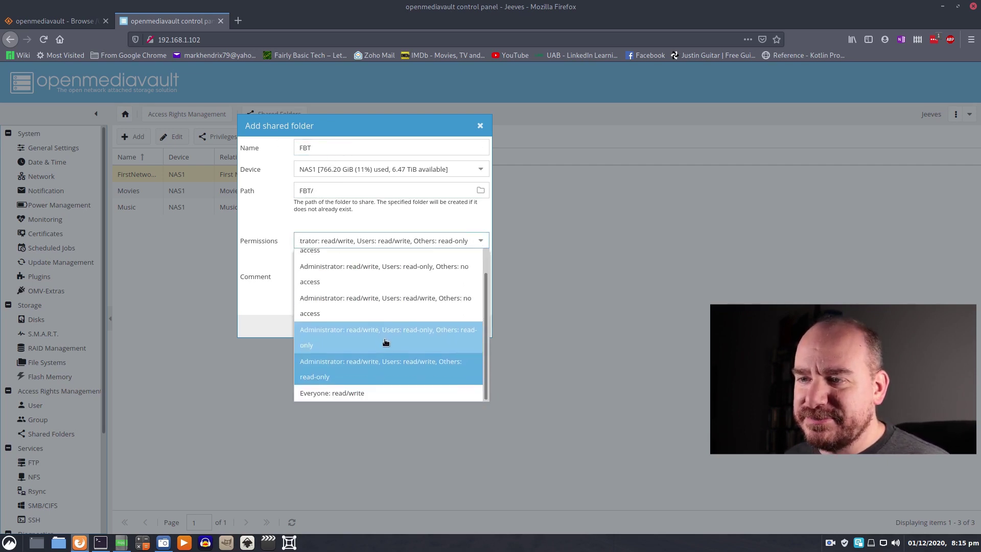
{"action": "left_click", "coordinate": [327, 393]}
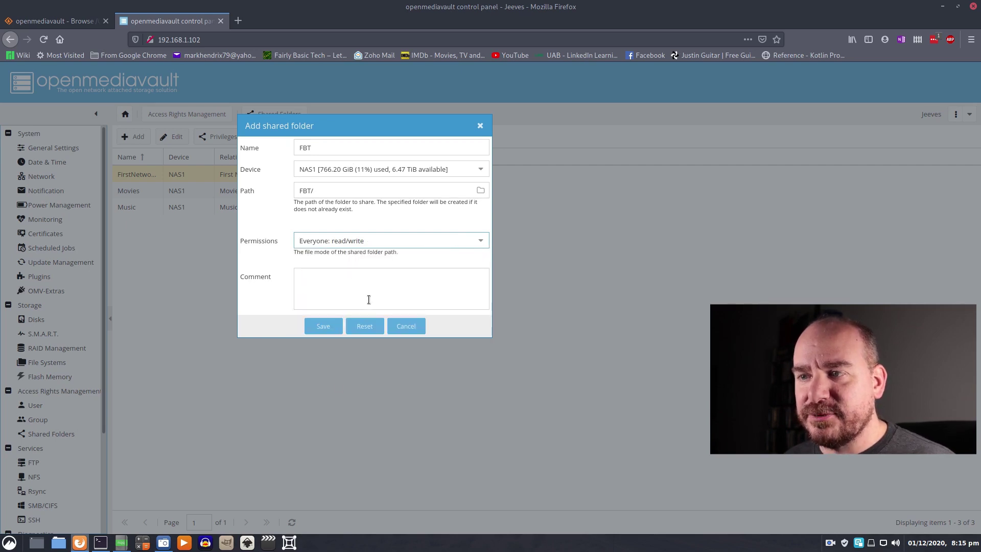
{"action": "left_click", "coordinate": [324, 326]}
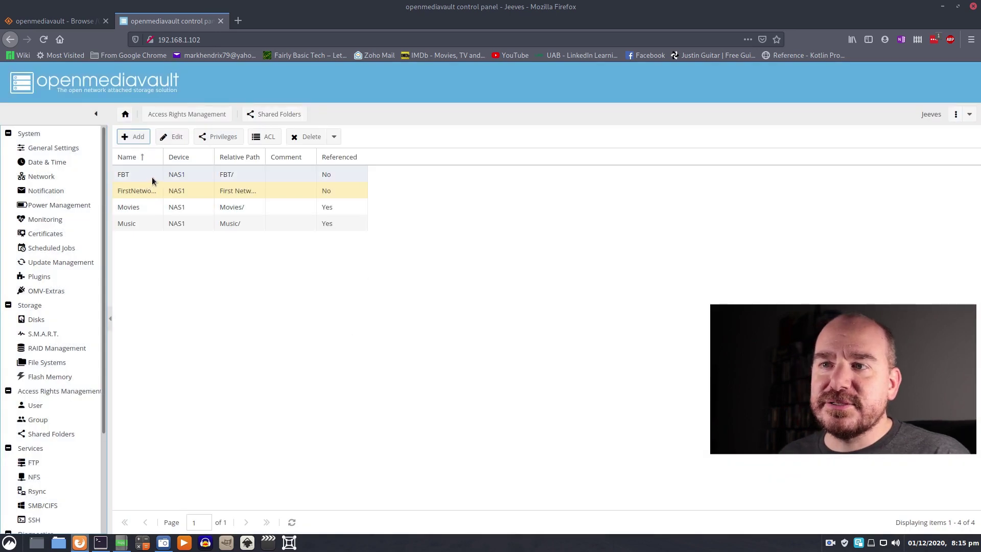
{"action": "left_click", "coordinate": [135, 175]}
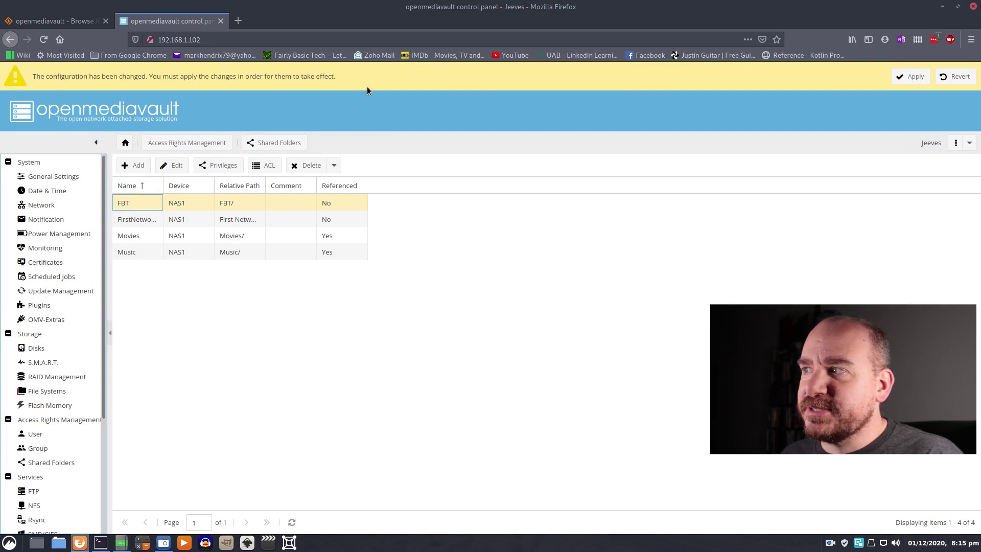
- Apply the pending configuration changes and confirm with Yes
{"action": "left_click", "coordinate": [909, 79]}
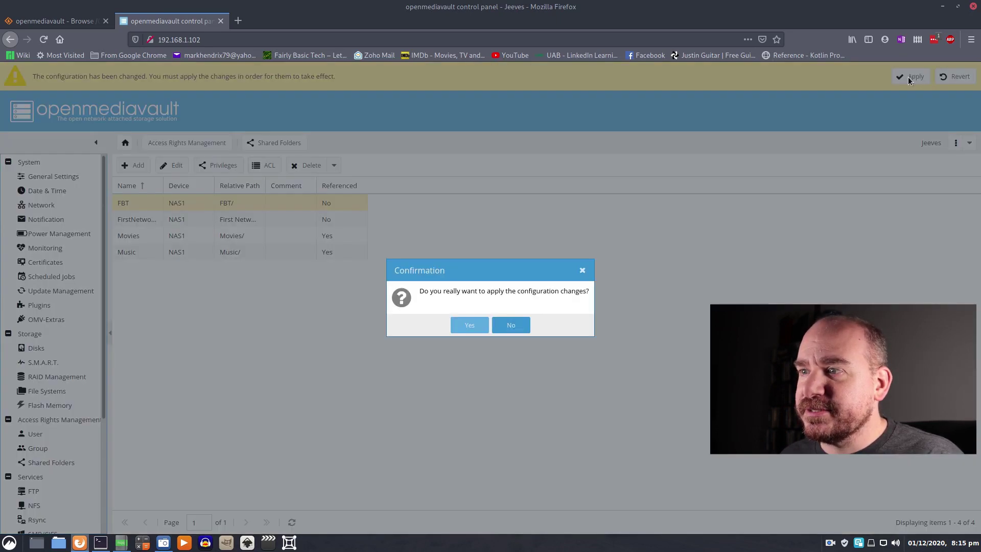
{"action": "left_click", "coordinate": [469, 325]}
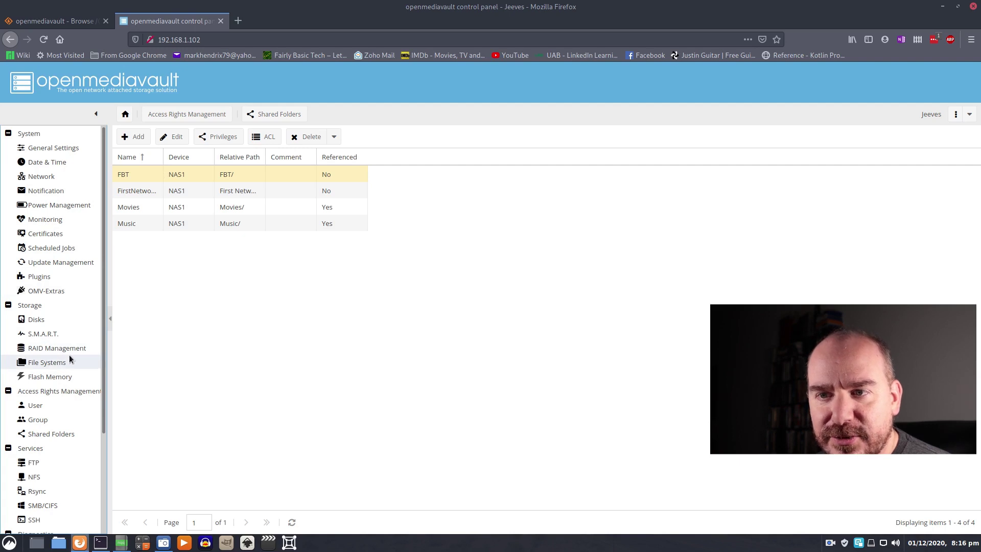
- Open Services > NFS, glancing at SMB/CIFS, and show its Shares list with Movies and Music
{"action": "scroll", "coordinate": [71, 388], "scroll_direction": "down", "scroll_amount": 5}
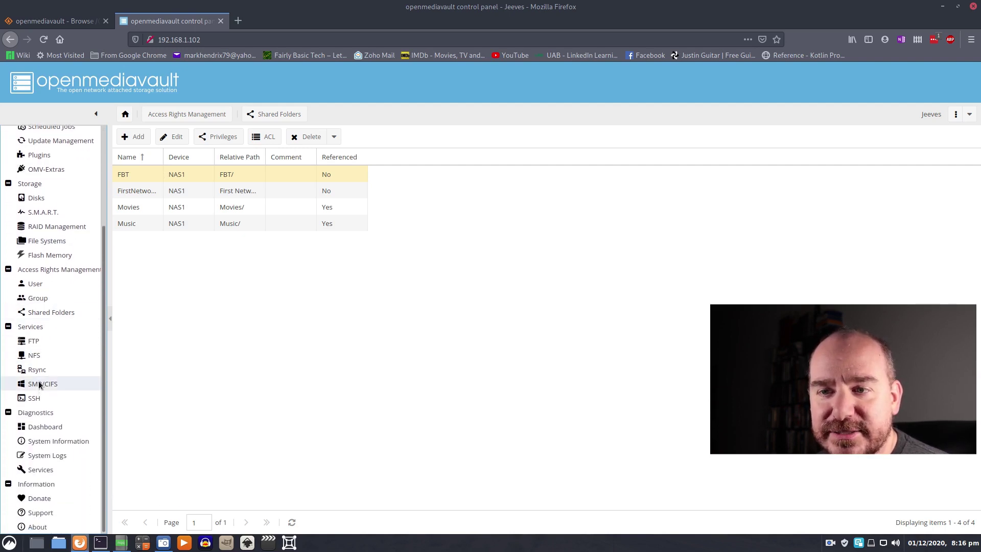
{"action": "left_click", "coordinate": [39, 383]}
{"action": "left_click", "coordinate": [35, 360]}
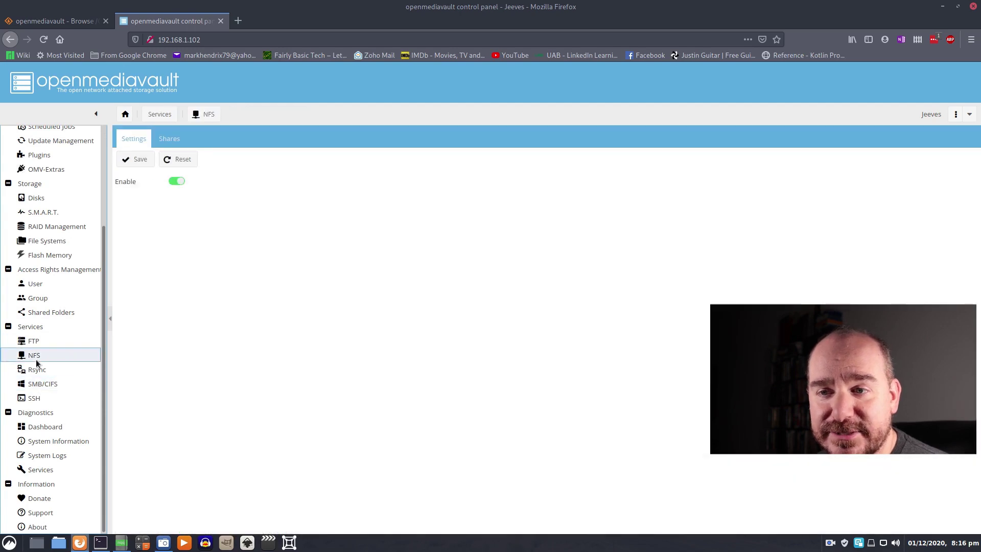
{"action": "left_click", "coordinate": [73, 387]}
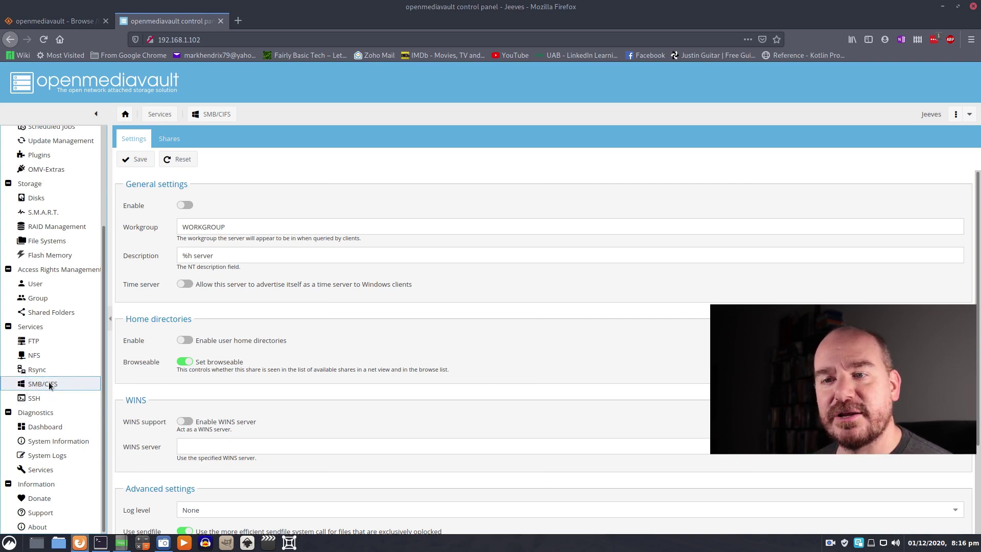
{"action": "left_click", "coordinate": [42, 354]}
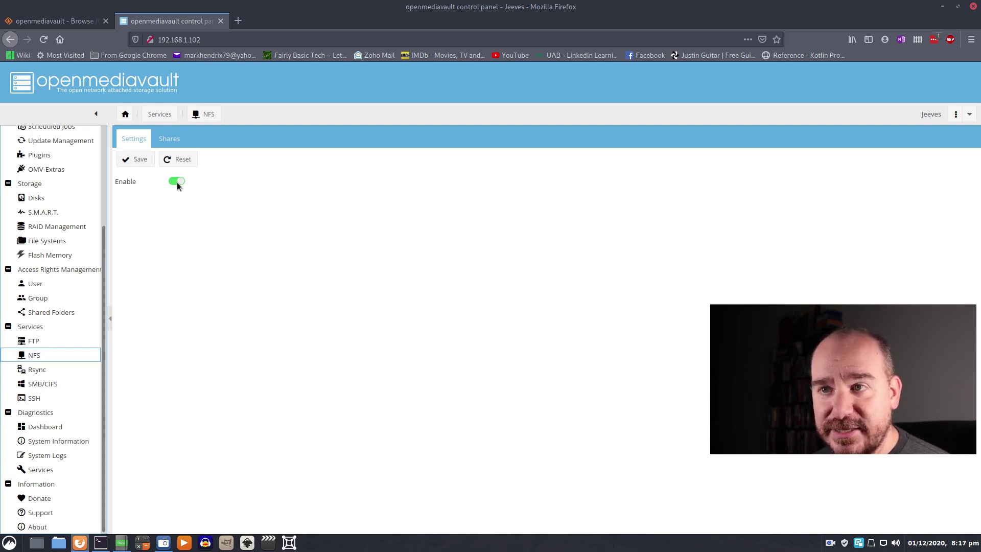
{"action": "left_click", "coordinate": [176, 145]}
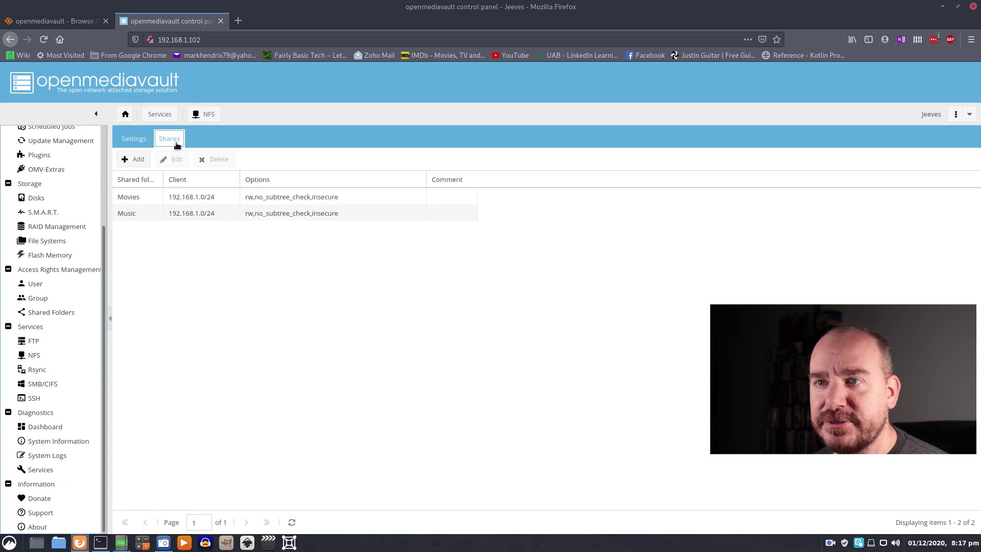
- Add an NFS share for the FBT folder with client 192.168.1.0/24
{"action": "left_click", "coordinate": [132, 159]}
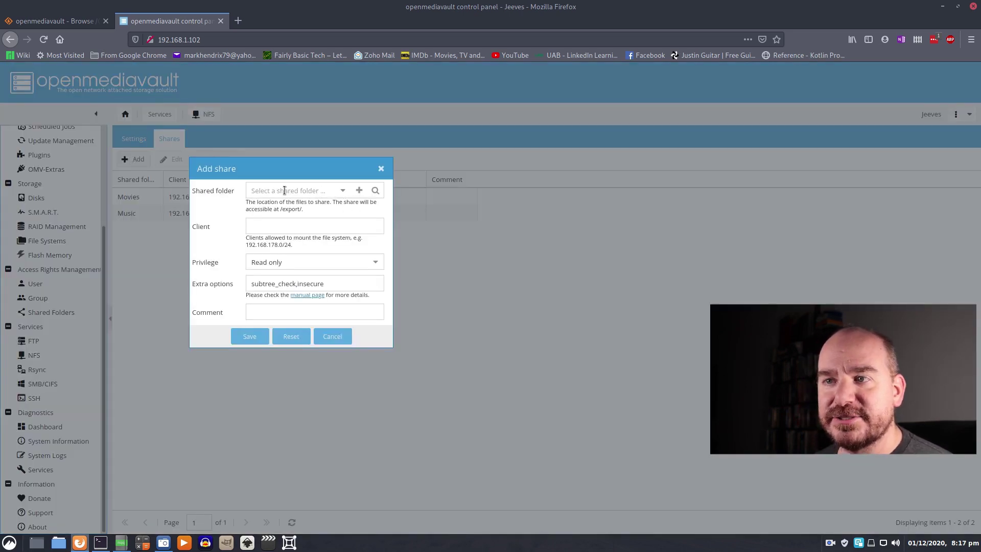
{"action": "left_click", "coordinate": [342, 191]}
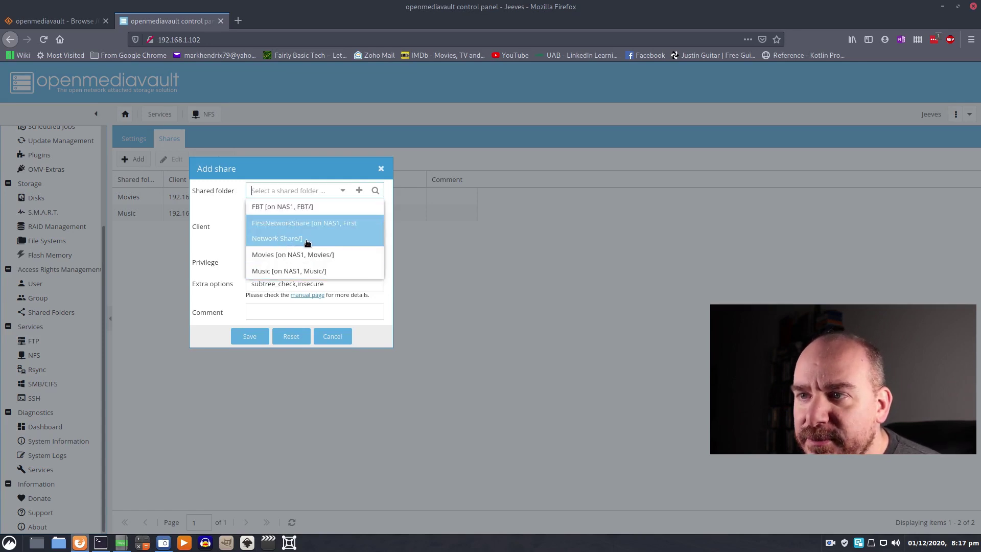
{"action": "left_click", "coordinate": [261, 207]}
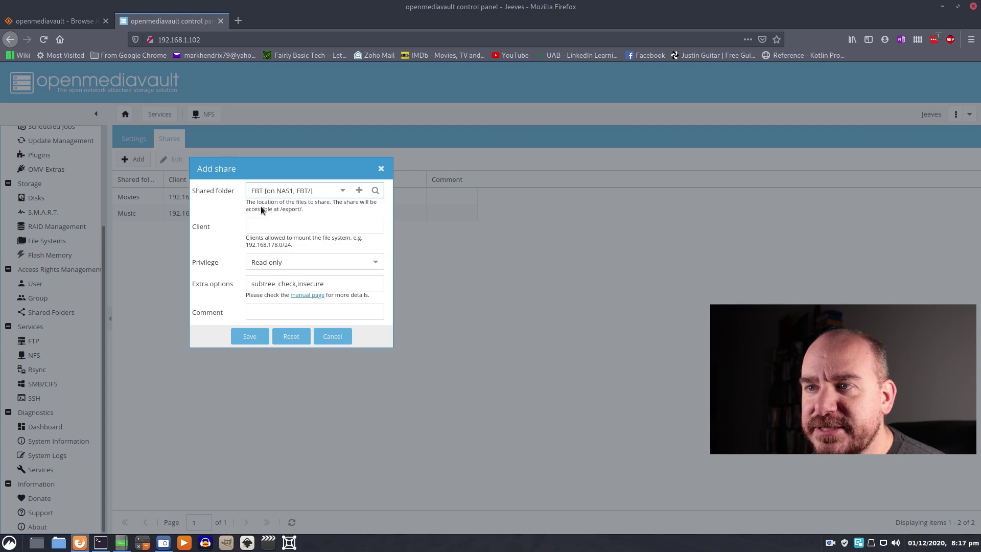
{"action": "left_click", "coordinate": [320, 228]}
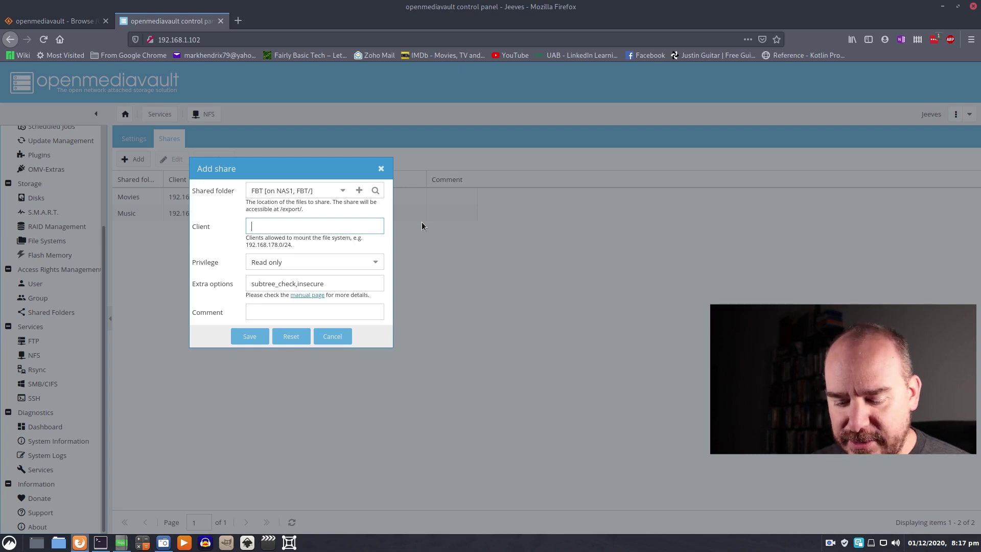
{"action": "type", "text": "192.1"}
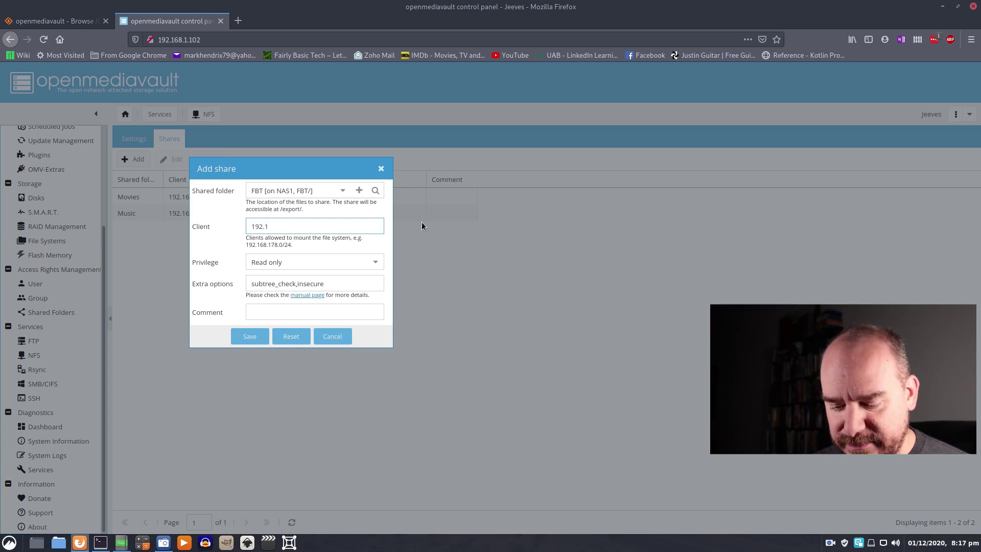
{"action": "type", "text": "68"}
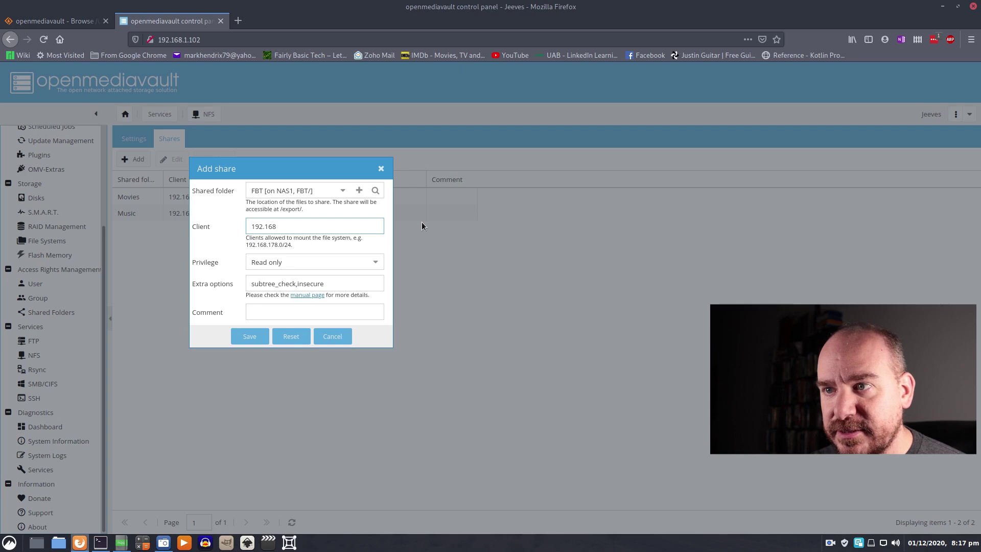
{"action": "type", "text": ".1.0/"}
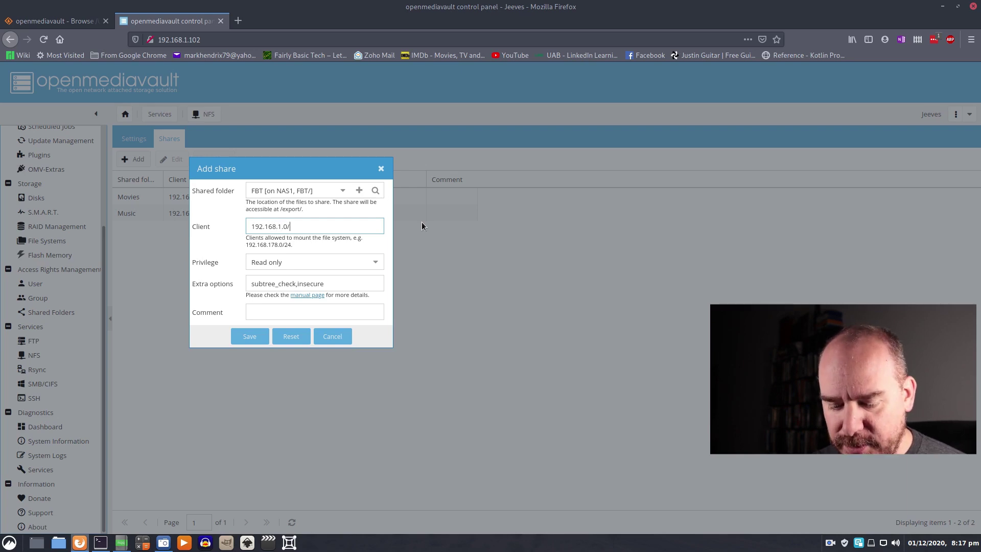
{"action": "type", "text": "24"}
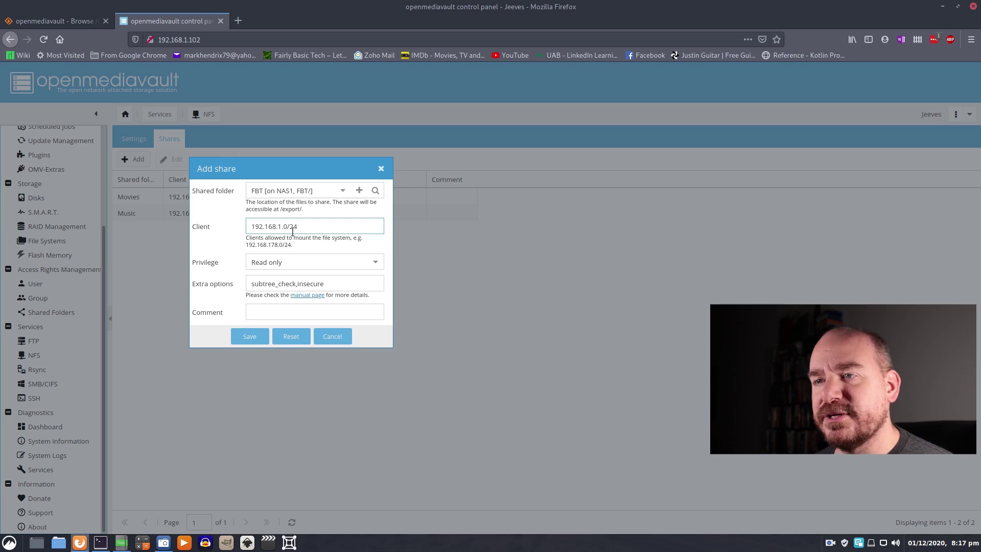
{"action": "left_click_drag", "start_coordinate": [281, 227], "coordinate": [238, 225]}
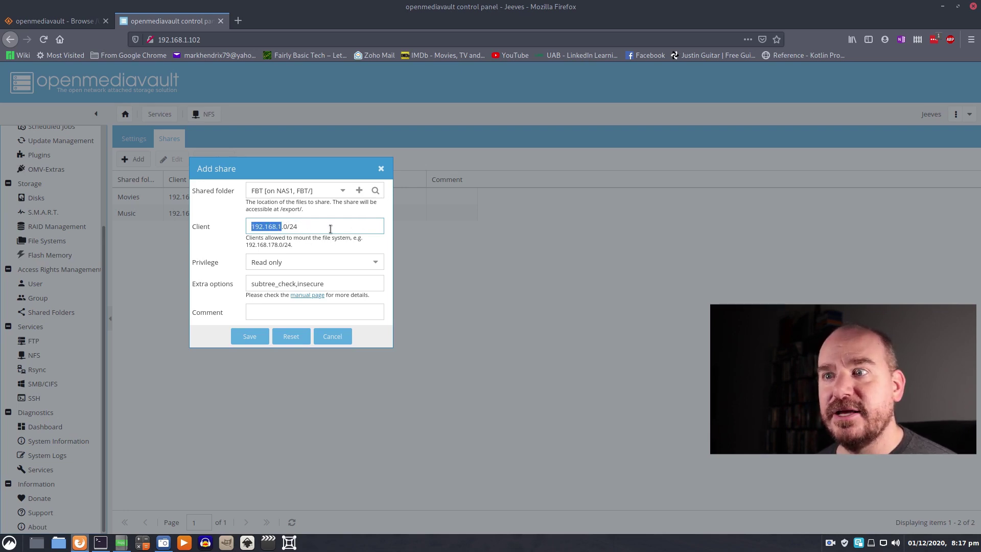
- Give the FBT share Read/Write privilege, save it, and apply the change
{"action": "left_click", "coordinate": [377, 262]}
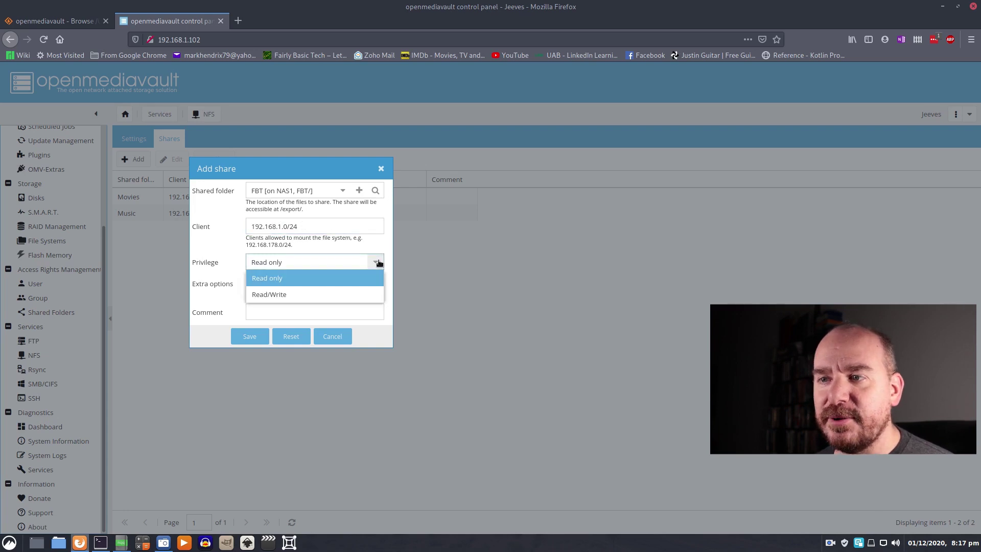
{"action": "left_click", "coordinate": [275, 295]}
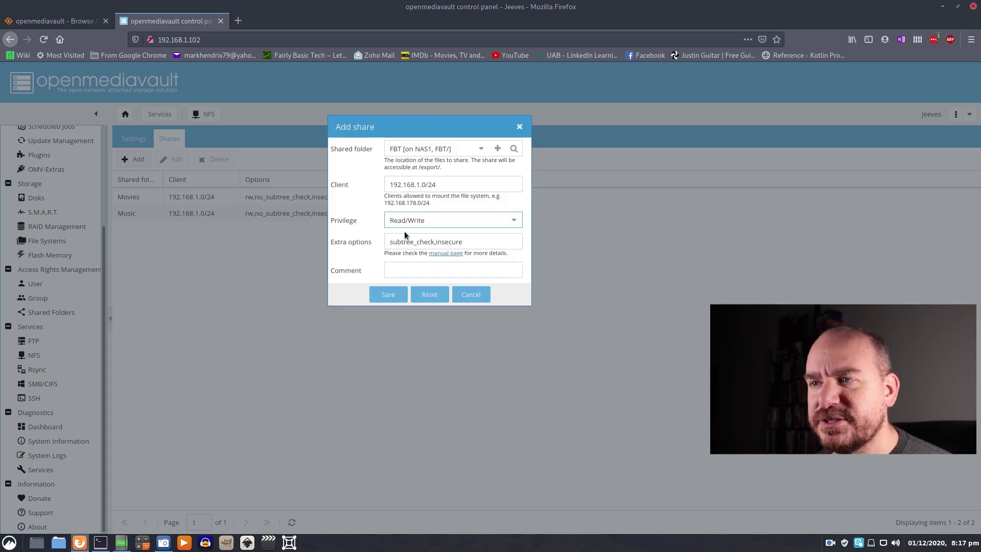
{"action": "left_click", "coordinate": [393, 242]}
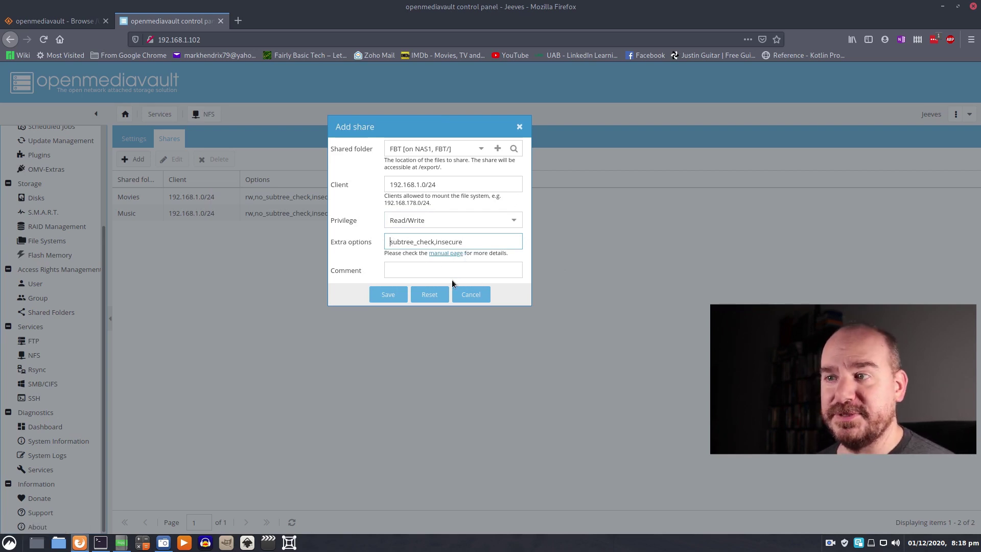
{"action": "left_click", "coordinate": [387, 295]}
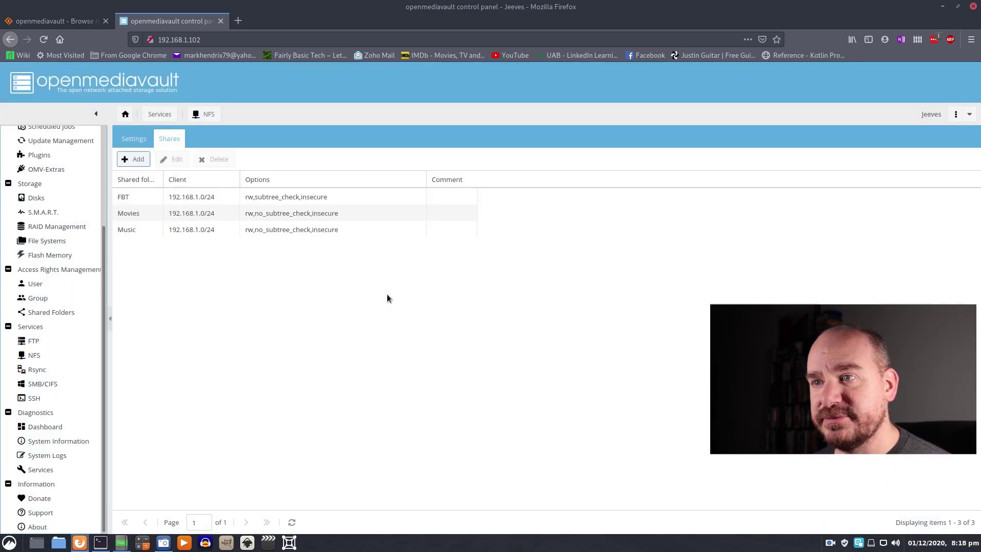
{"action": "left_click", "coordinate": [904, 79]}
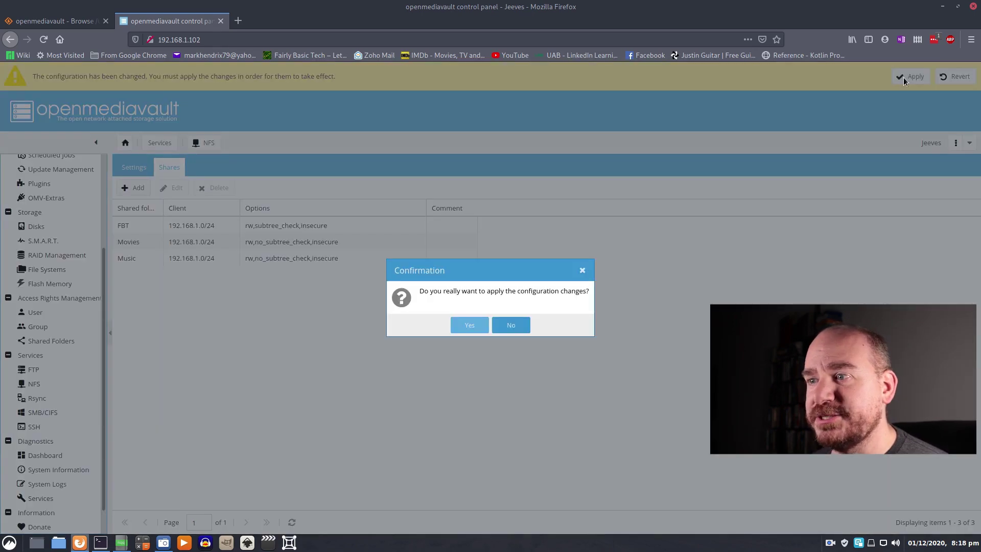
{"action": "left_click", "coordinate": [469, 325]}
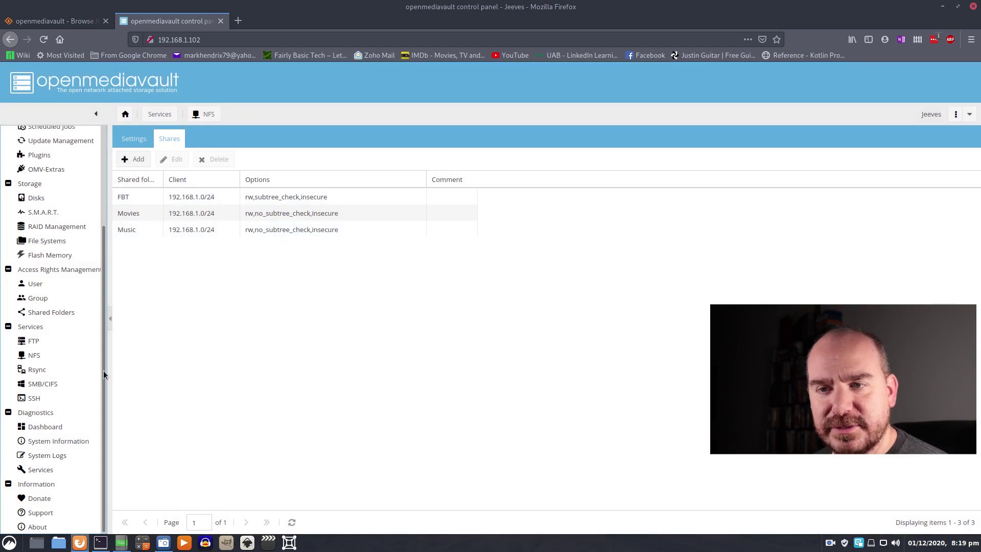
{"action": "left_click", "coordinate": [287, 201]}
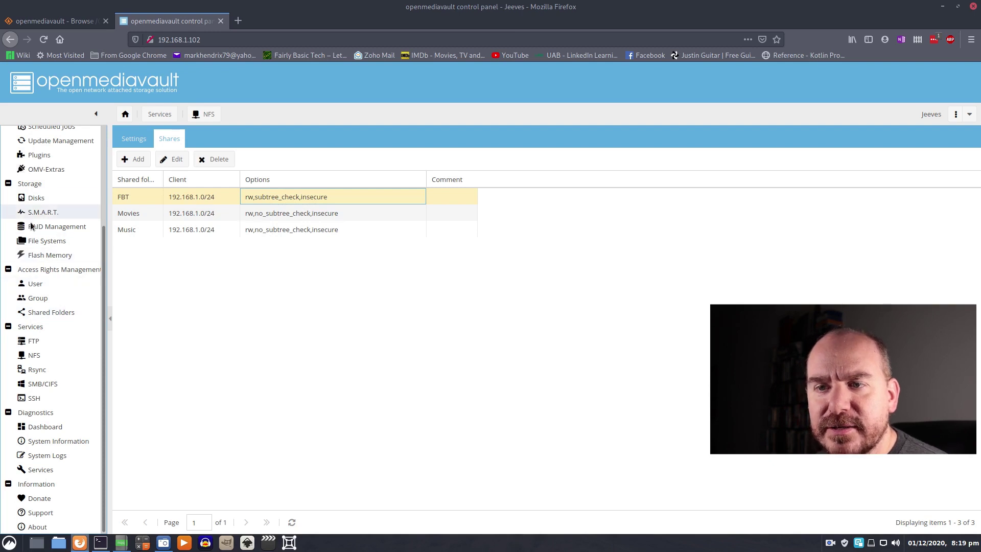
- In Shared Folders, view the FBT folder's ACL and close it unchanged
{"action": "left_click", "coordinate": [51, 312]}
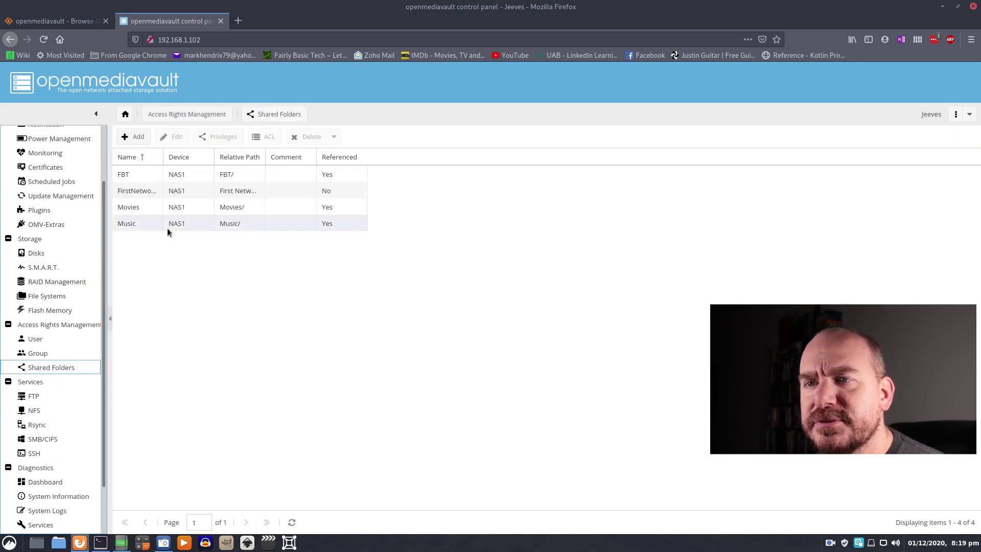
{"action": "left_click", "coordinate": [145, 174]}
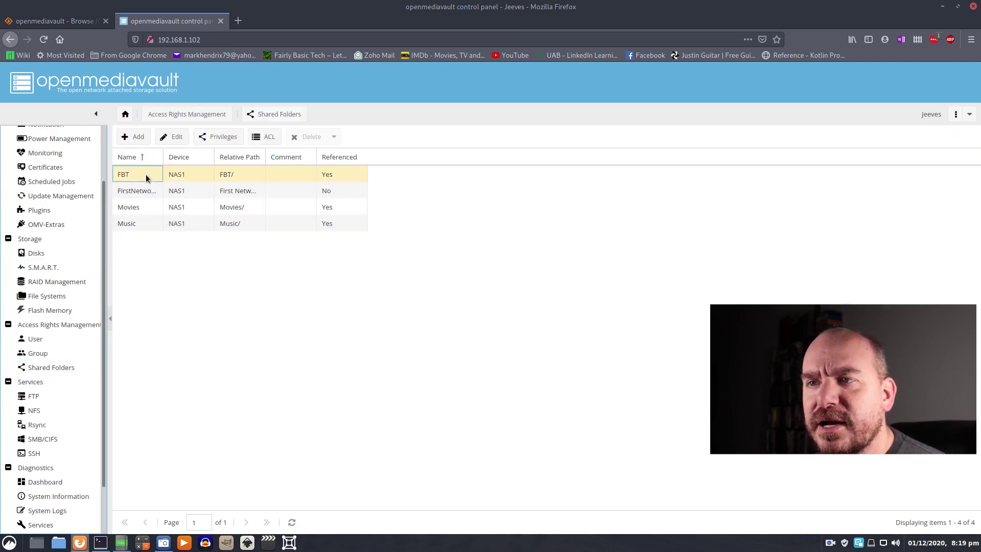
{"action": "left_click", "coordinate": [264, 137]}
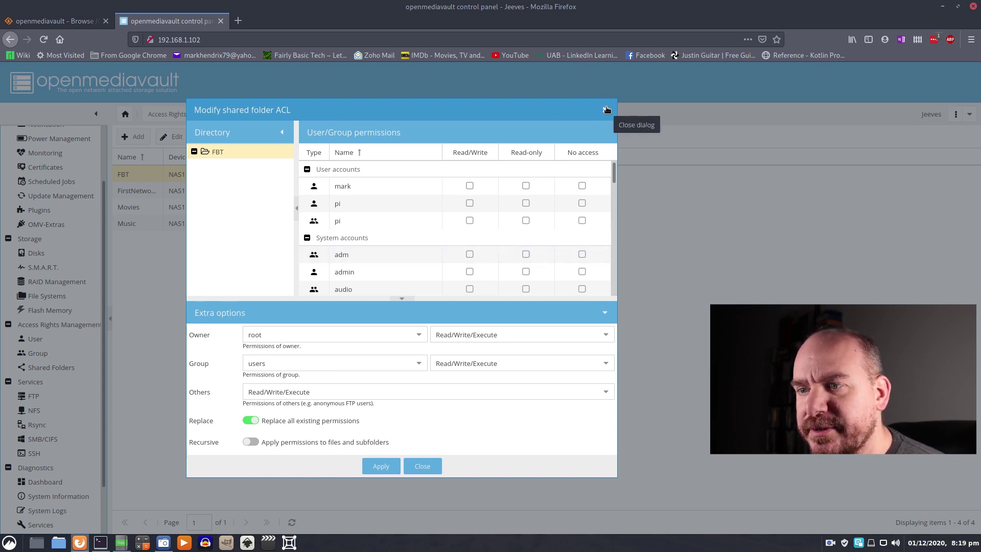
{"action": "left_click", "coordinate": [607, 110]}
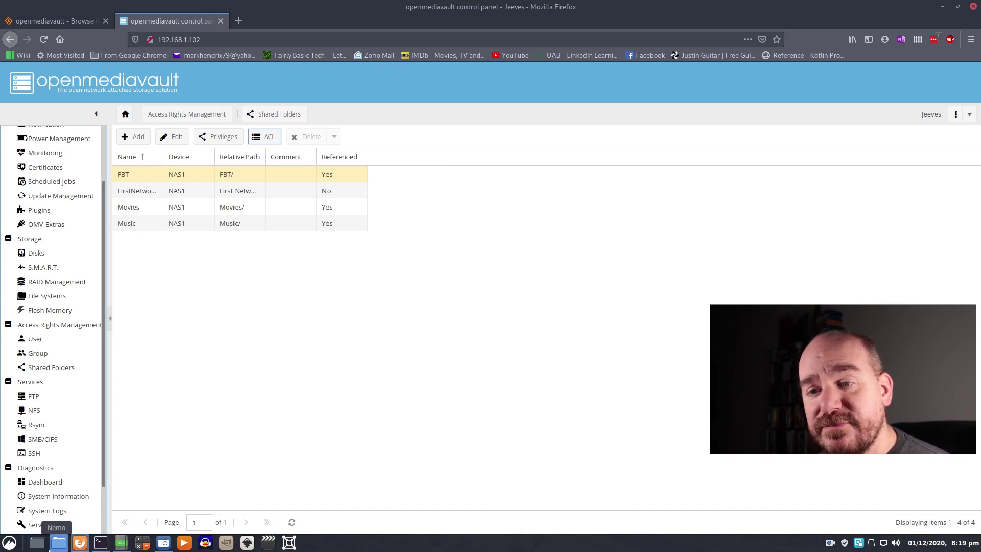
- Open Nemo's Network view and try the Jeeves - SSH location, dismissing the mount error
{"action": "left_click", "coordinate": [60, 542]}
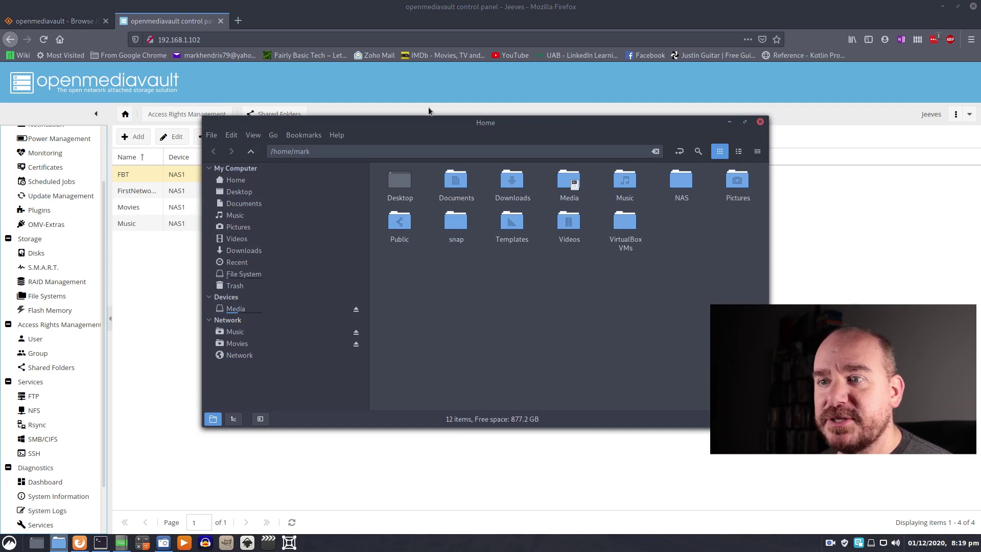
{"action": "left_click", "coordinate": [231, 358]}
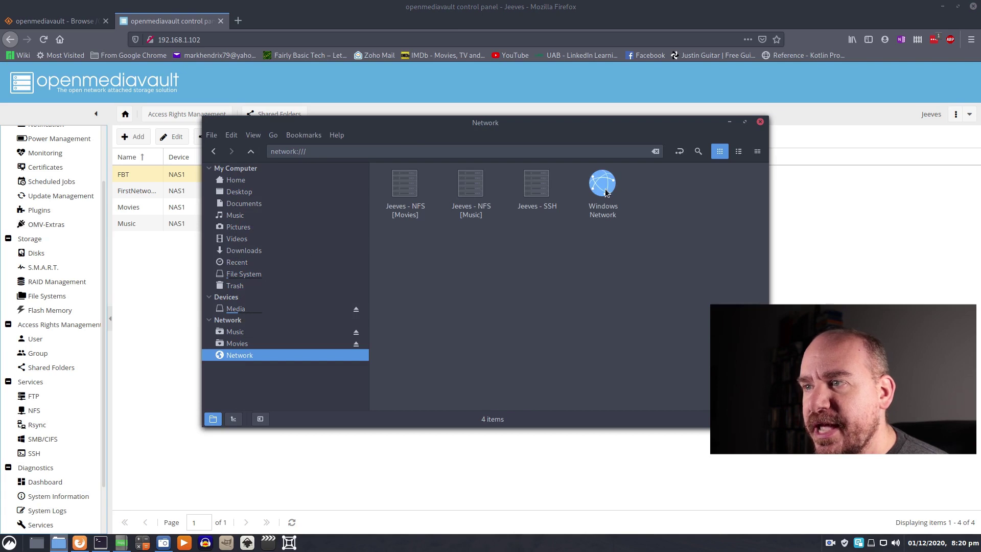
{"action": "left_click", "coordinate": [605, 191]}
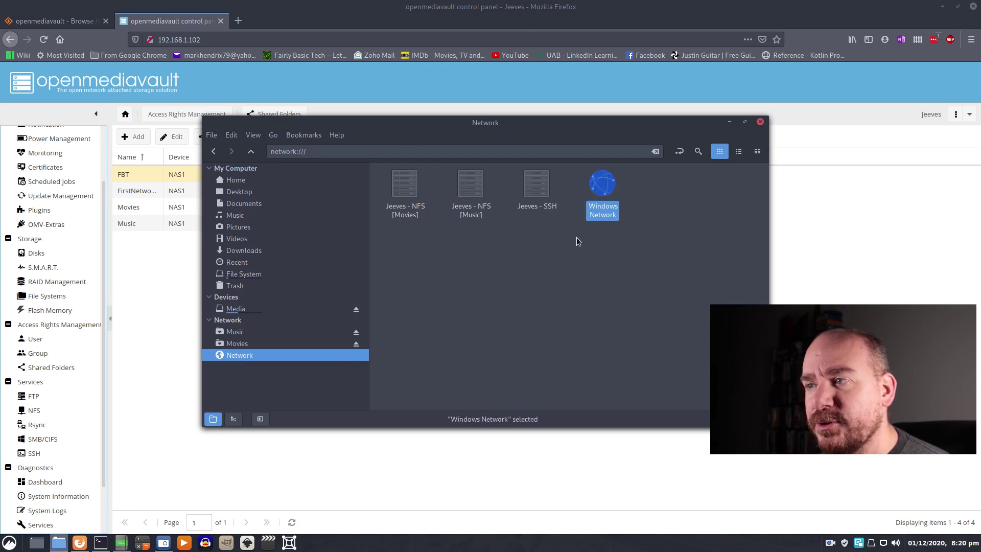
{"action": "double_click", "coordinate": [542, 201]}
{"action": "left_click", "coordinate": [526, 305]}
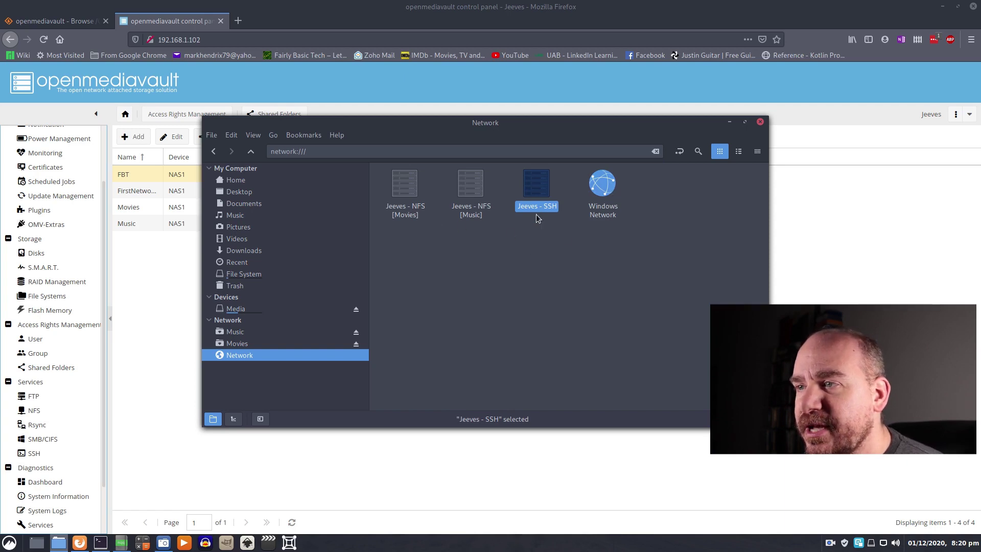
- Check the mounted Music and Movies shares and return to the Network view
{"action": "left_click", "coordinate": [228, 333]}
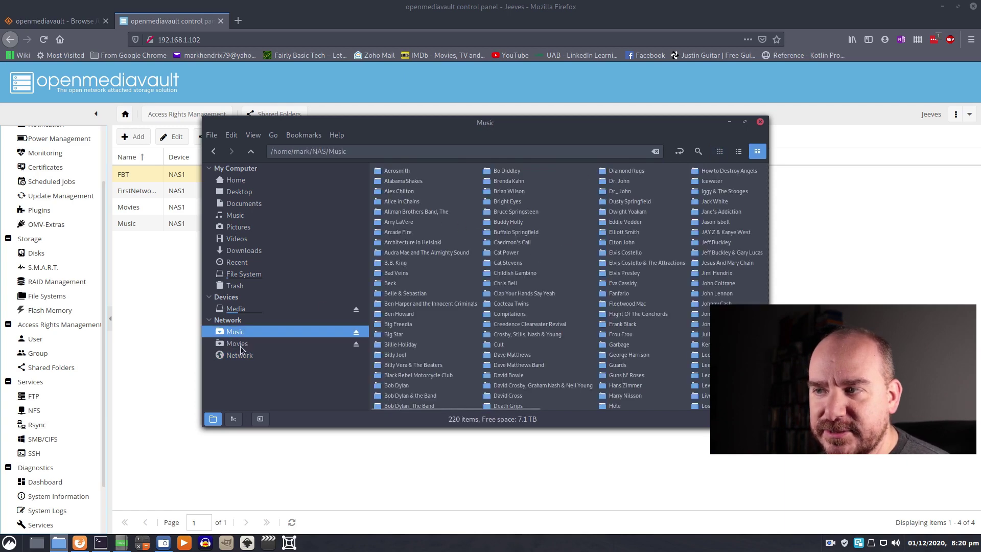
{"action": "left_click", "coordinate": [240, 345]}
{"action": "left_click", "coordinate": [241, 355]}
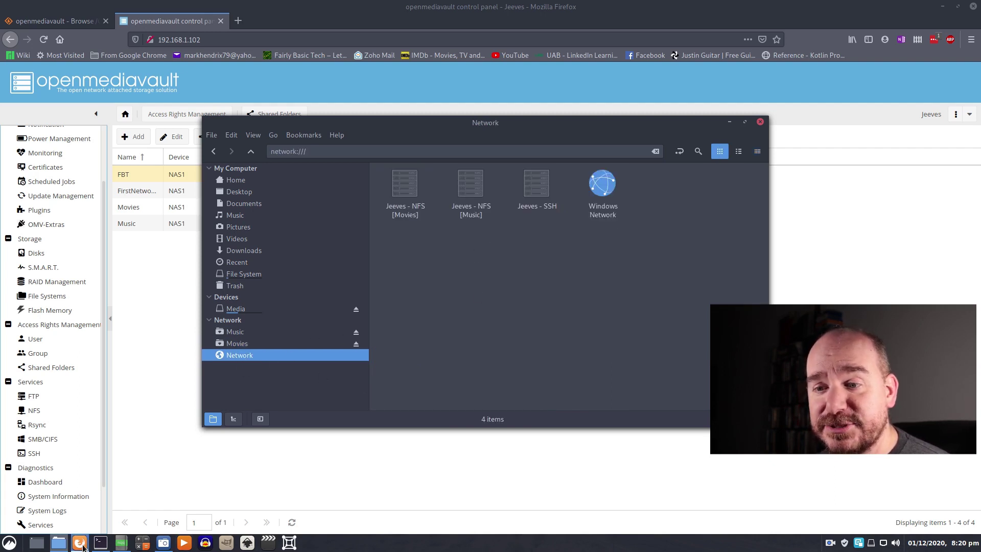
{"action": "left_click", "coordinate": [105, 544]}
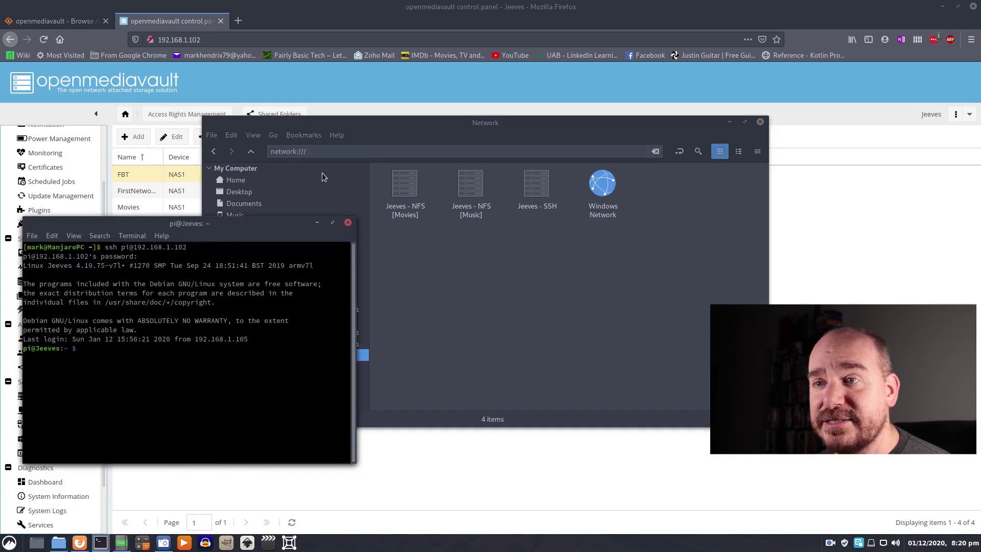
- Enlarge the terminal and run nano /etc/fstab in the Jeeves SSH session
{"action": "left_click_drag", "start_coordinate": [235, 236], "coordinate": [385, 78]}
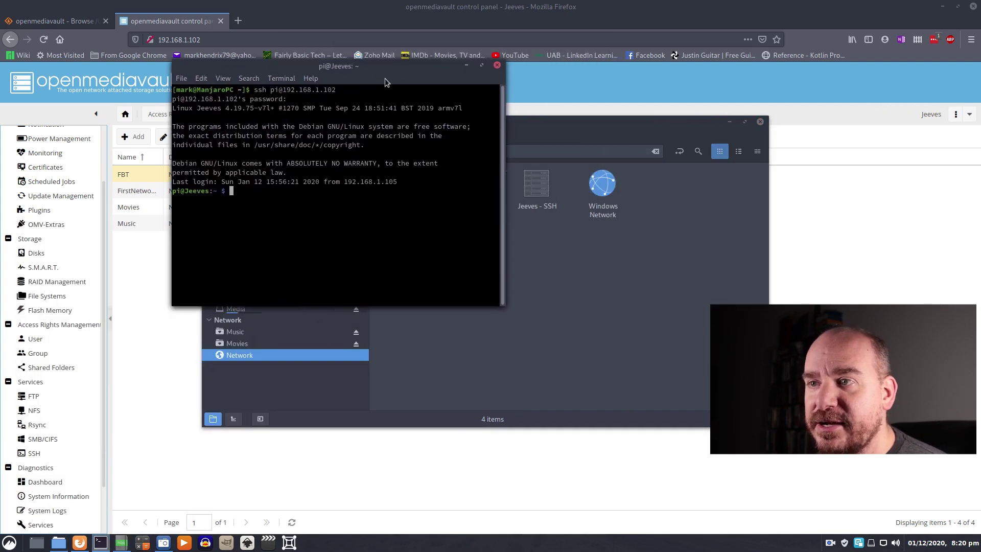
{"action": "left_click_drag", "start_coordinate": [504, 305], "coordinate": [853, 435]}
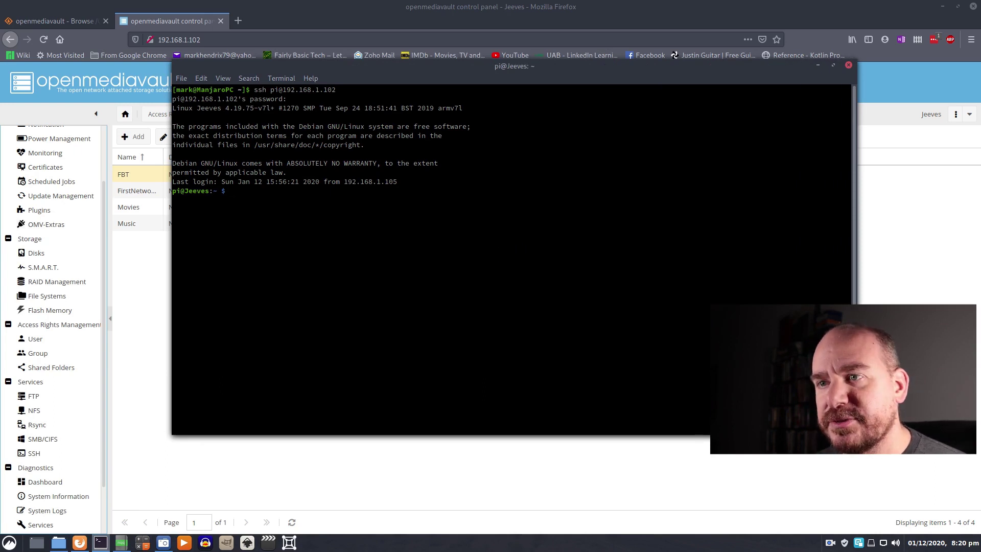
{"action": "type", "text": "udo n"}
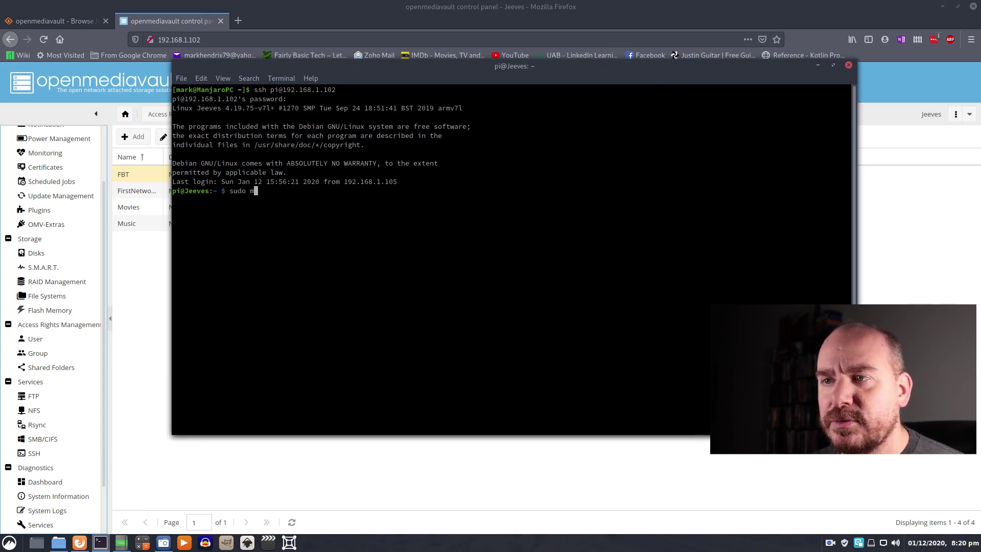
{"action": "type", "text": "ano /etc/"}
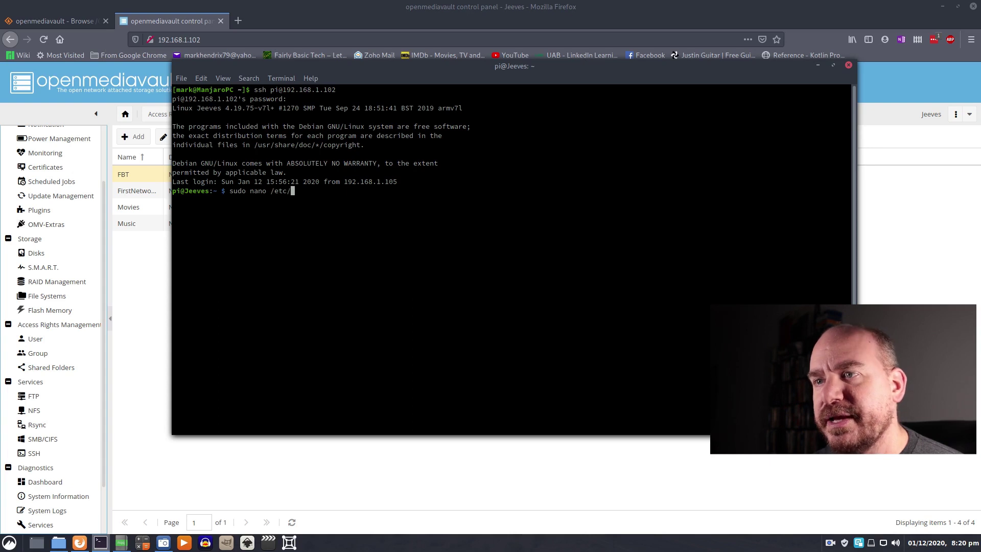
{"action": "type", "text": "fstab"}
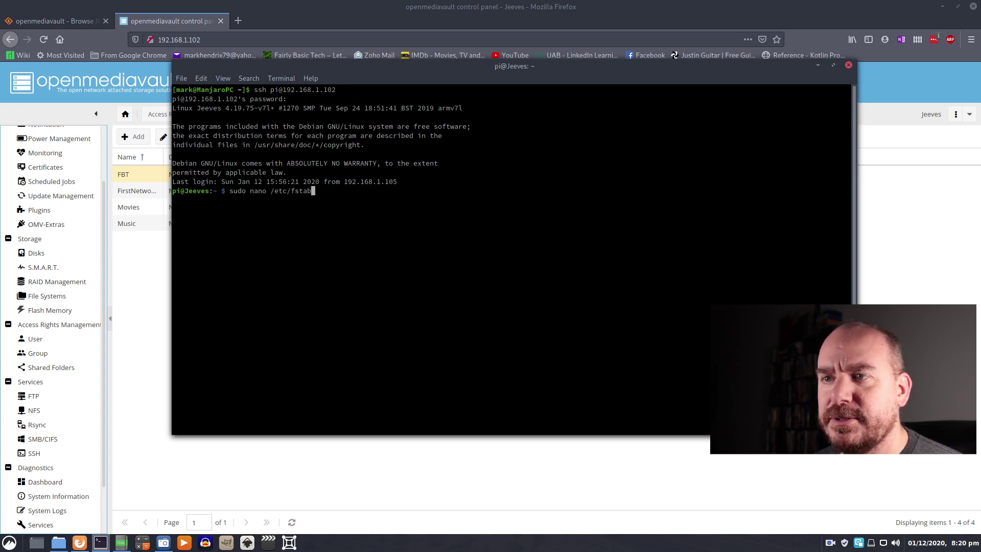
{"action": "key", "text": "Return"}
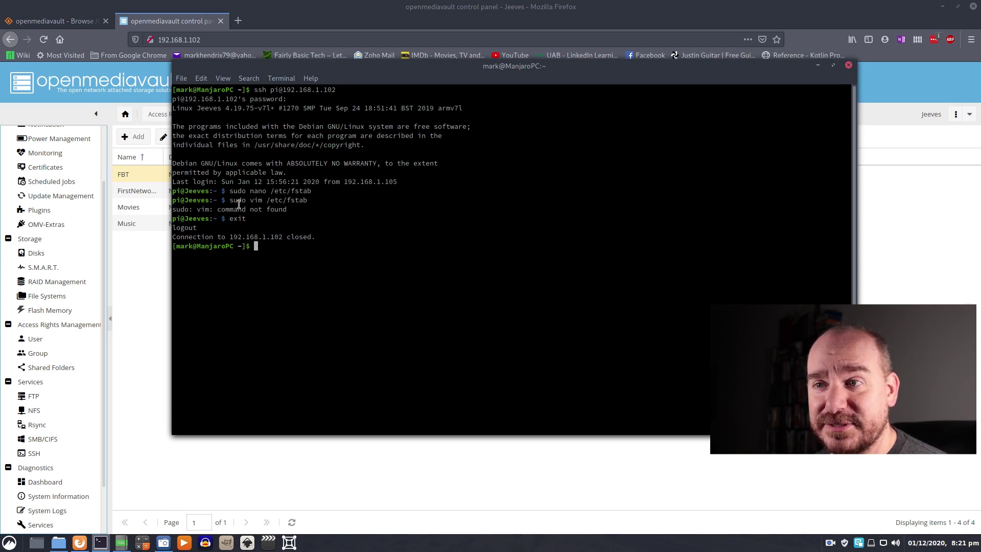
- Check the Jeeves host name in the prompt and browse the command history
{"action": "left_click_drag", "start_coordinate": [210, 200], "coordinate": [180, 200]}
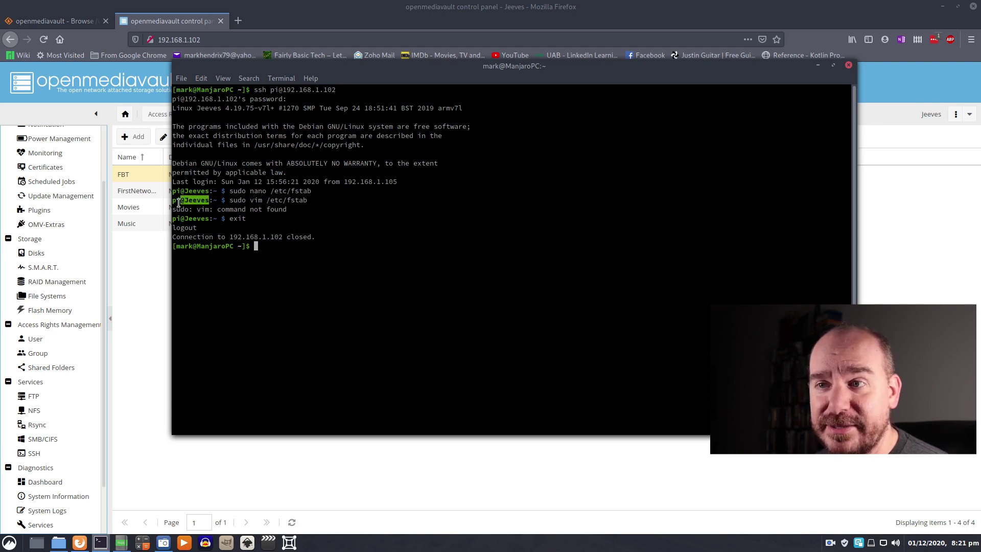
{"action": "left_click", "coordinate": [382, 201]}
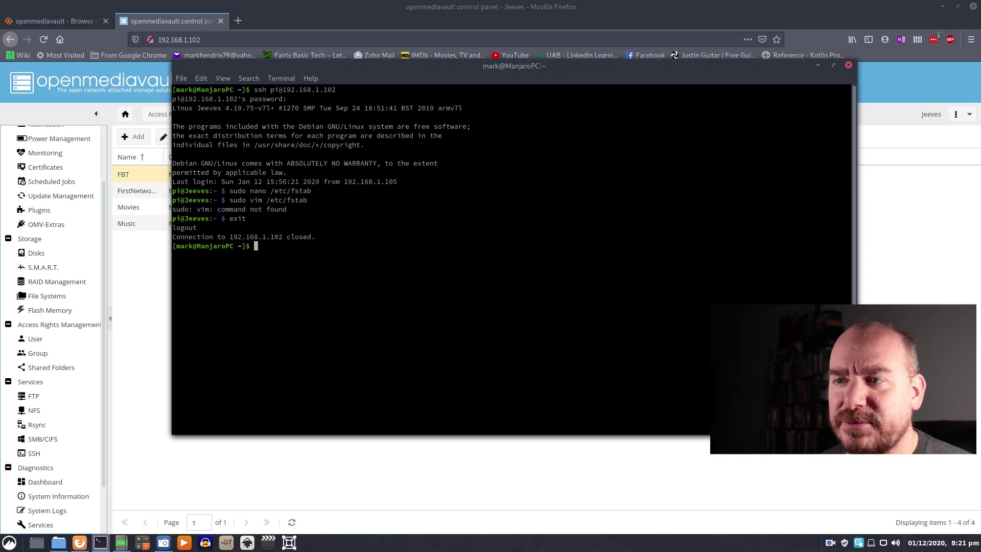
{"action": "key", "text": "Up"}
{"action": "key", "text": "Up"}
{"action": "key", "text": "Down"}
{"action": "key", "text": "Down"}
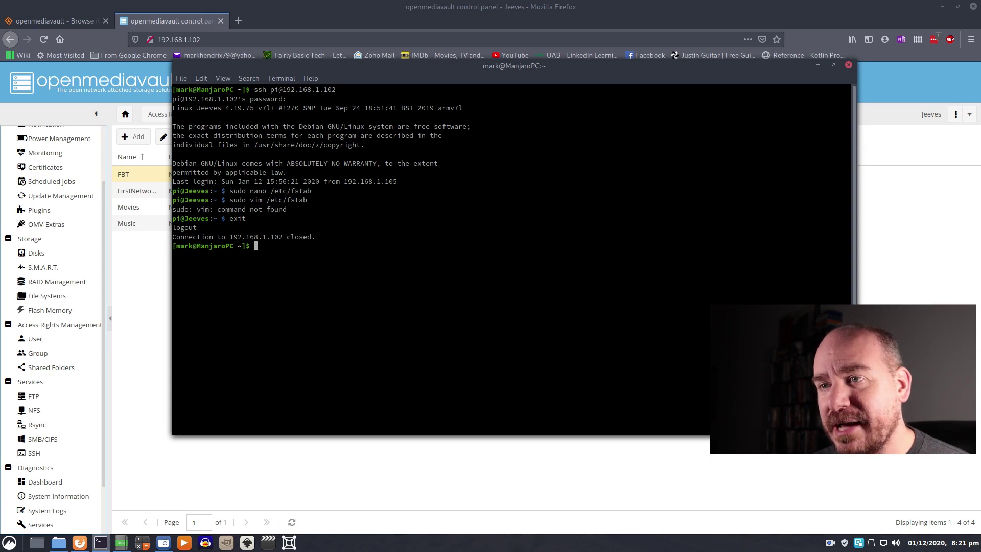
- Open local /etc/fstab with sudo nano and start a last line with 192.168.1.102:/FBT
{"action": "type", "text": "sudo nan"}
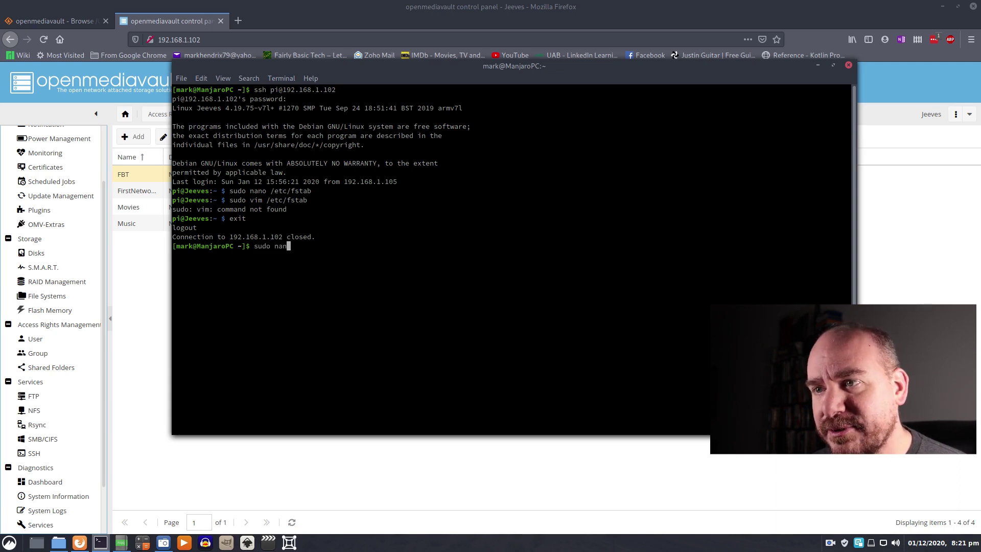
{"action": "type", "text": "o /etc"}
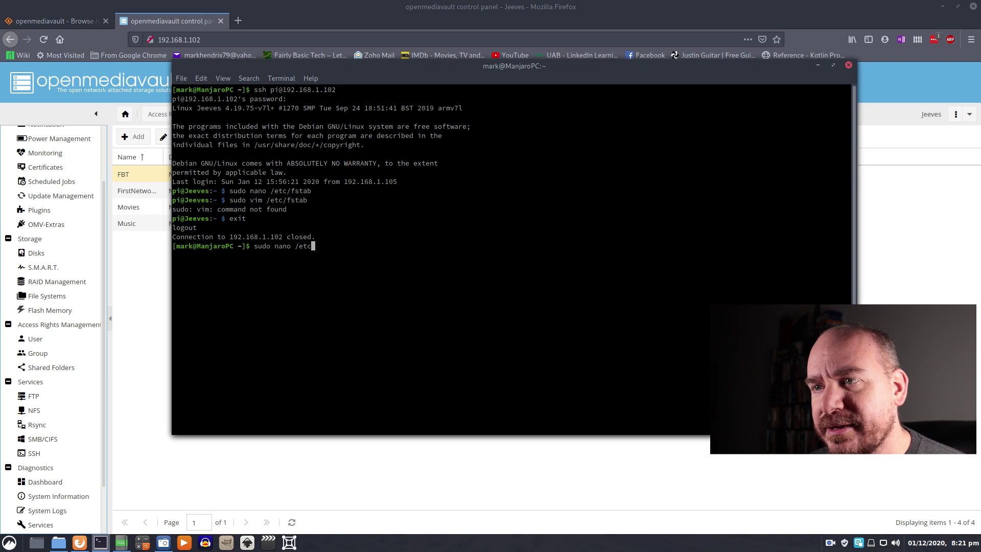
{"action": "type", "text": "/fstab"}
{"action": "key", "text": "Return"}
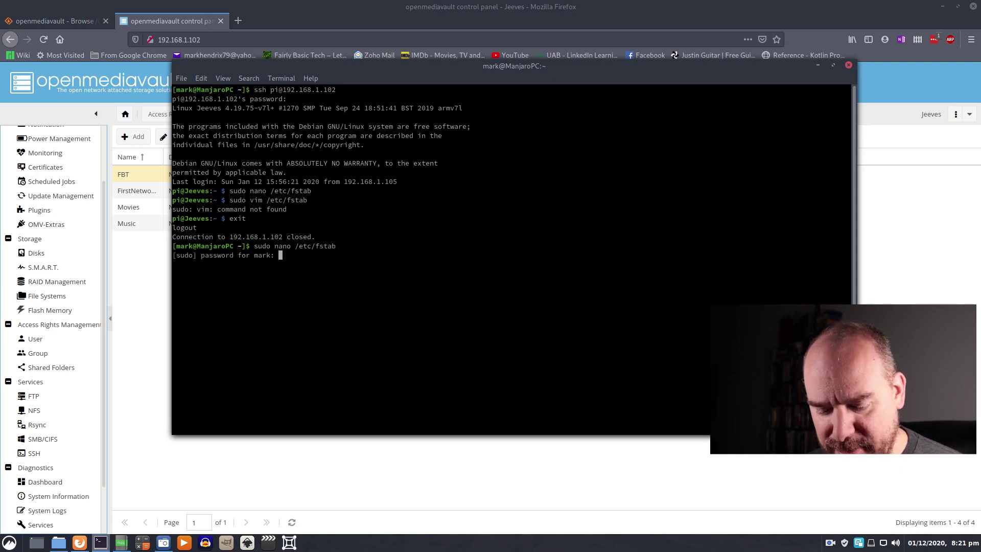
{"action": "key", "text": "Return"}
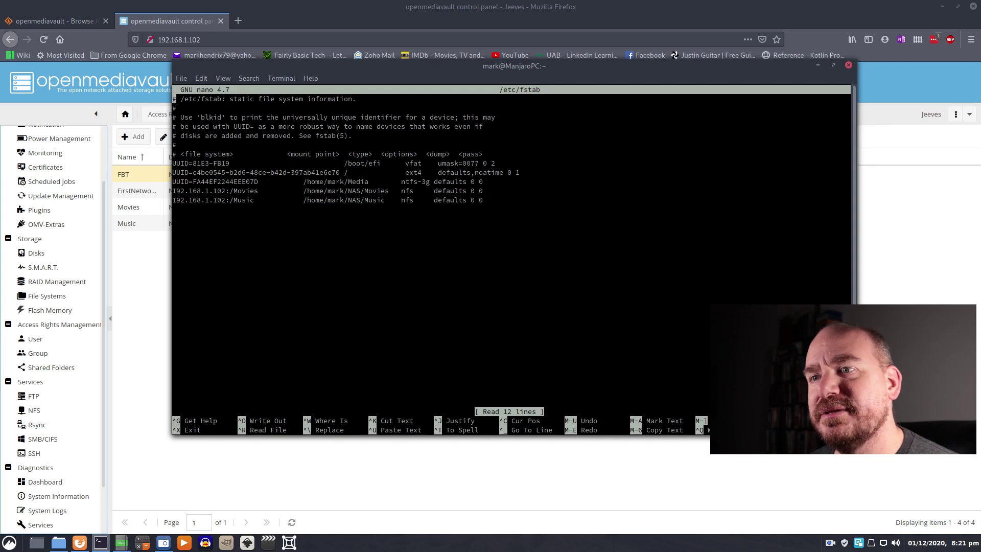
{"action": "key", "text": "ctrl+End"}
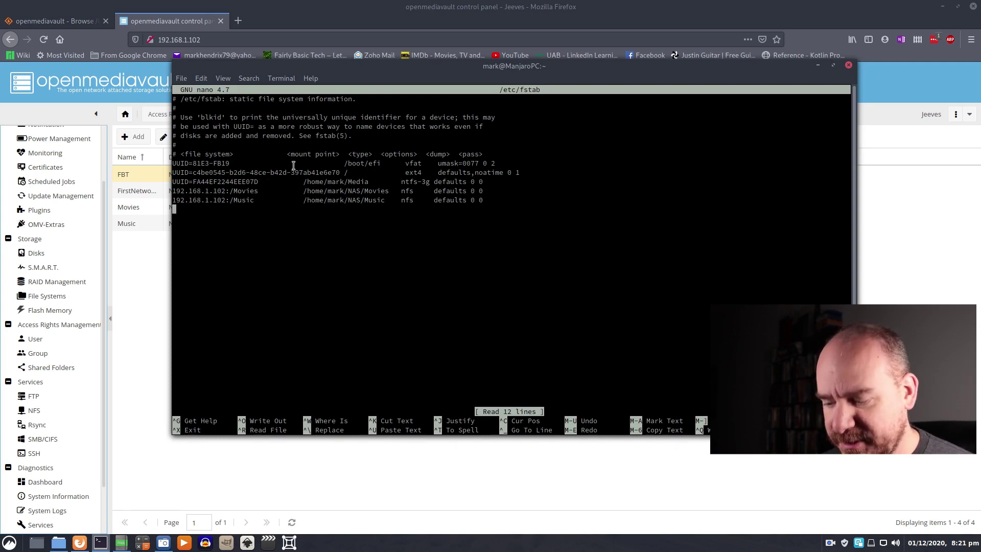
{"action": "type", "text": "192.1"}
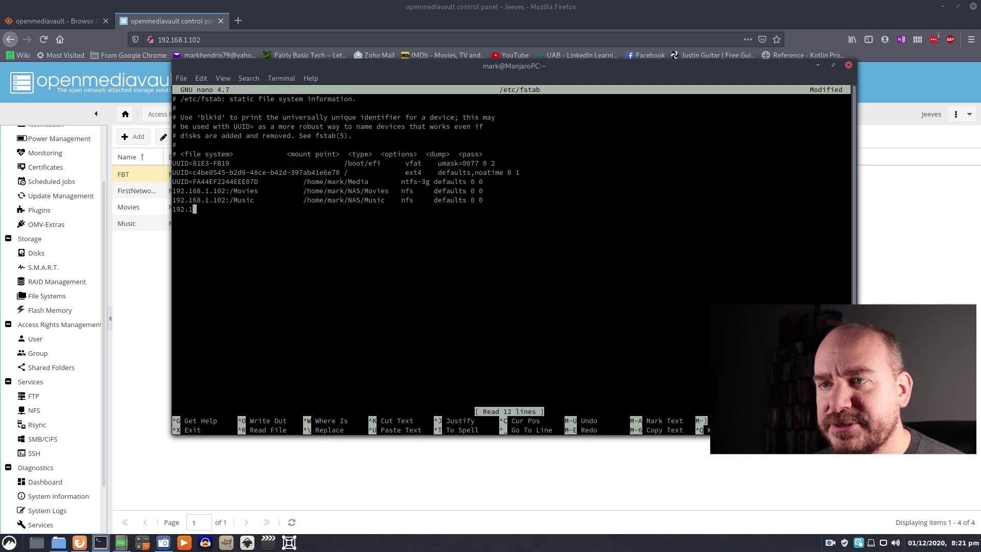
{"action": "type", "text": "68.1.102"}
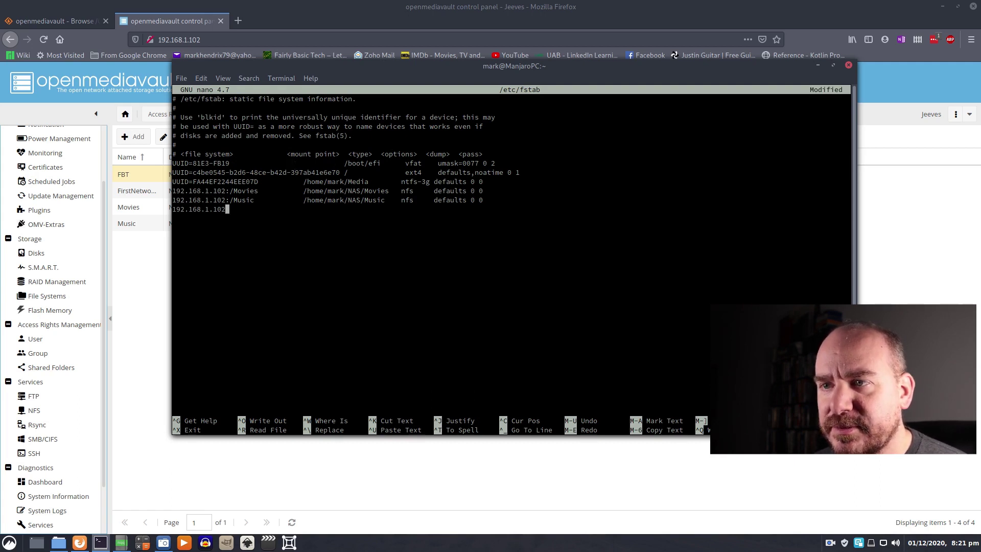
{"action": "type", "text": ":"}
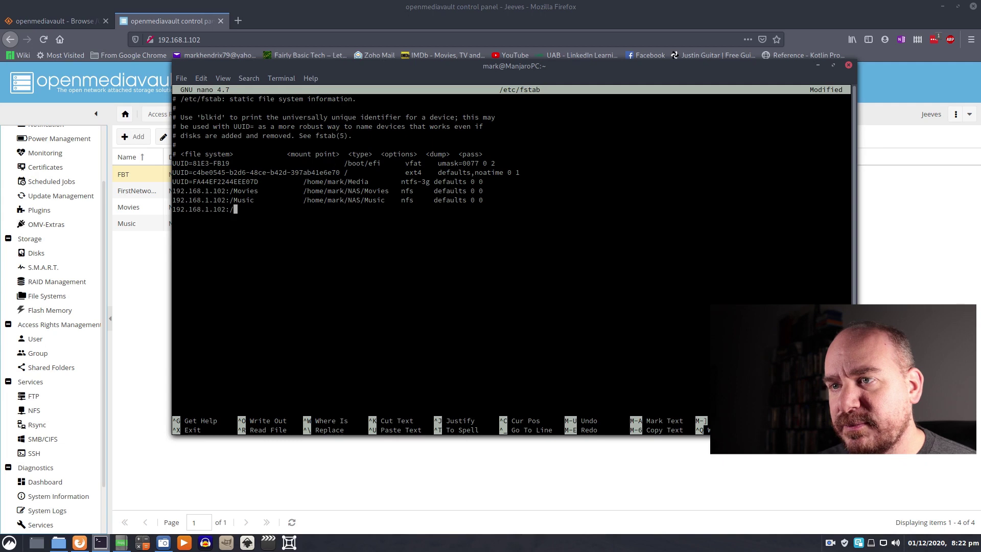
{"action": "type", "text": "/FBT"}
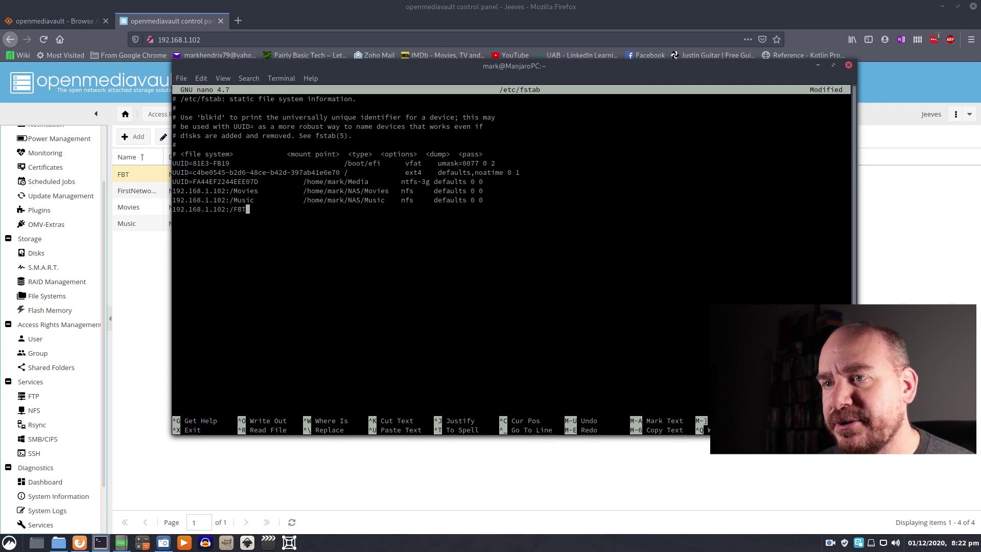
{"action": "key", "text": "Tab"}
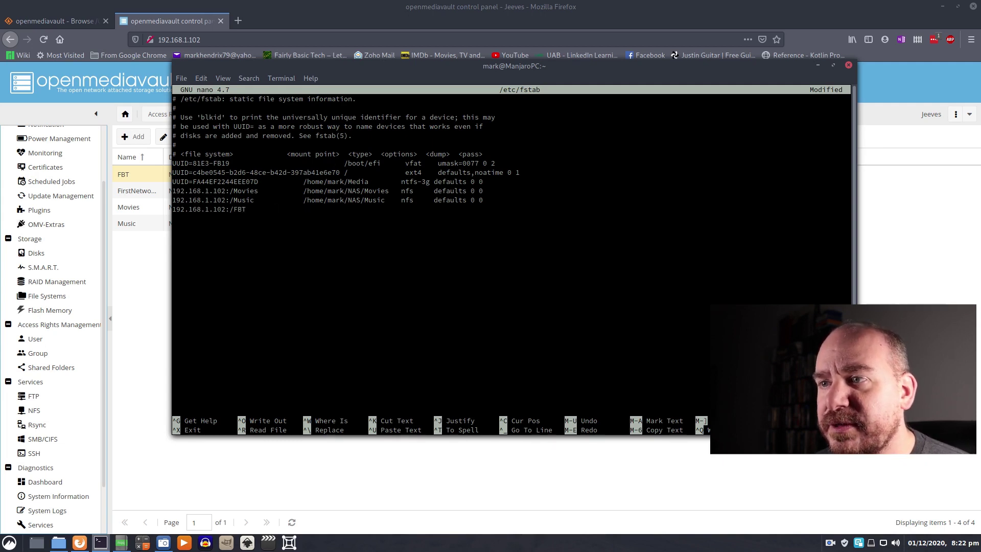
{"action": "left_click", "coordinate": [59, 542]}
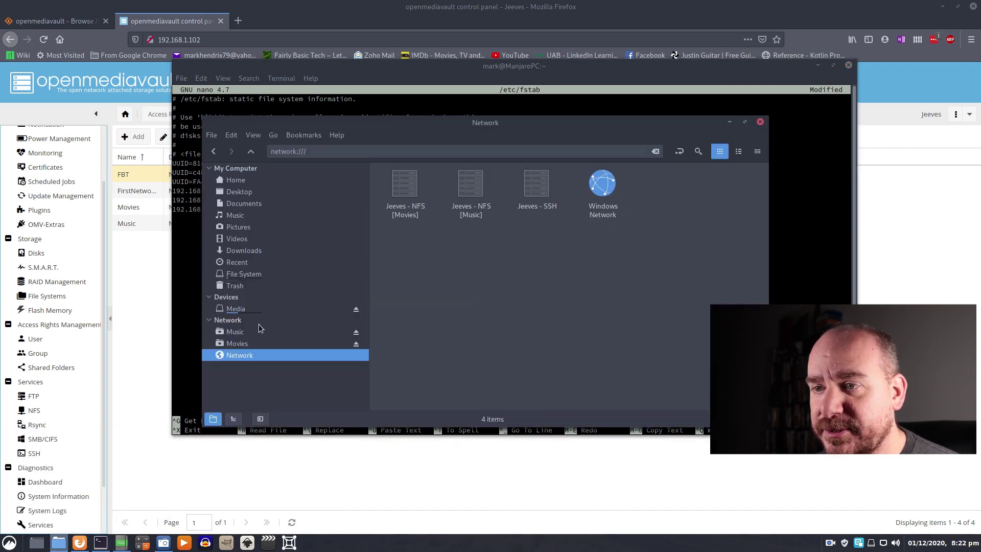
- Make a new folder named FBT inside /home/mark/NAS
{"action": "left_click", "coordinate": [267, 181]}
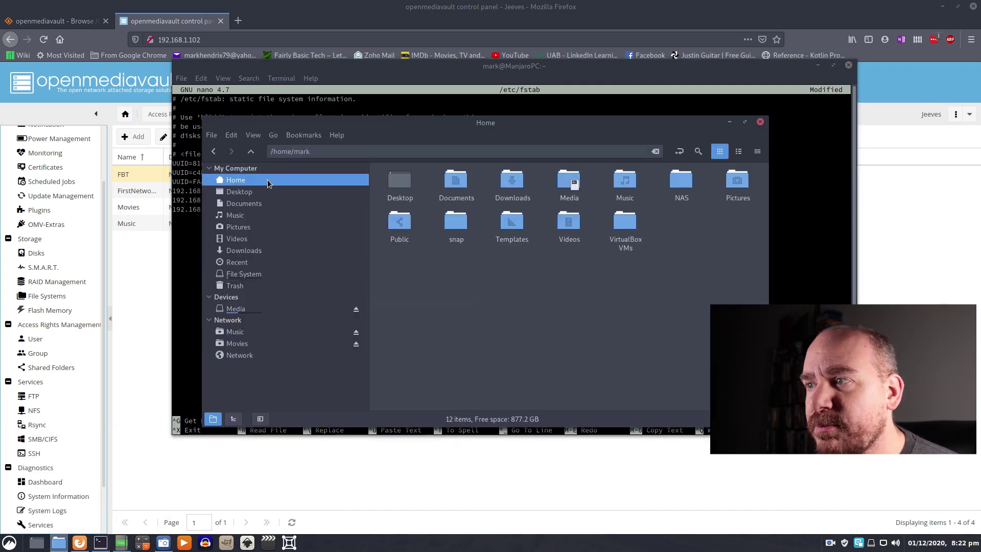
{"action": "double_click", "coordinate": [680, 183]}
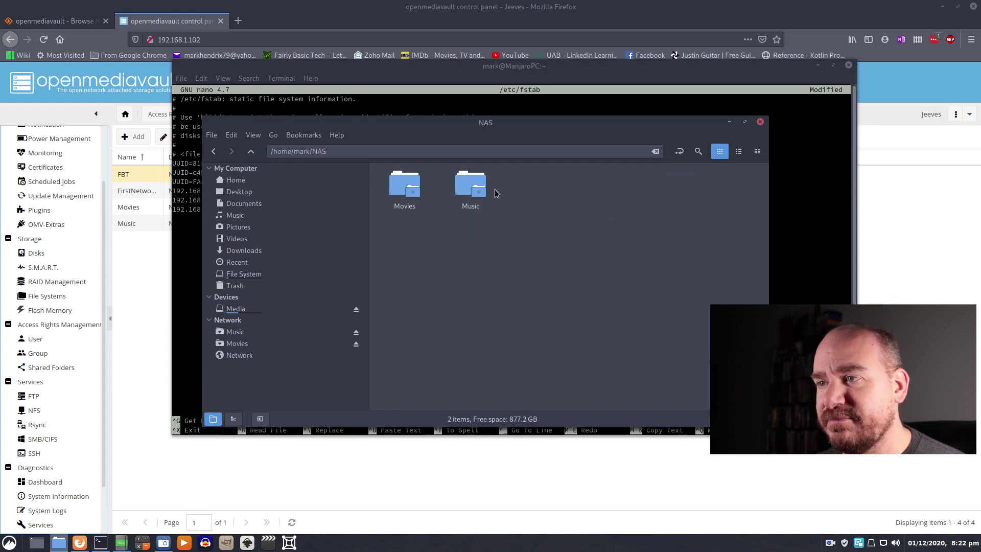
{"action": "right_click", "coordinate": [614, 188]}
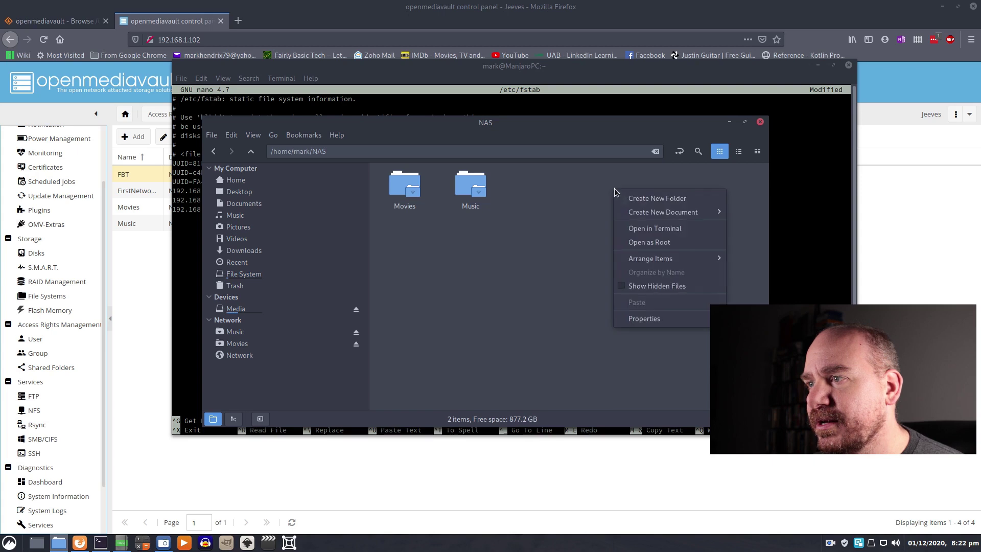
{"action": "left_click", "coordinate": [657, 203]}
{"action": "type", "text": "FBT"}
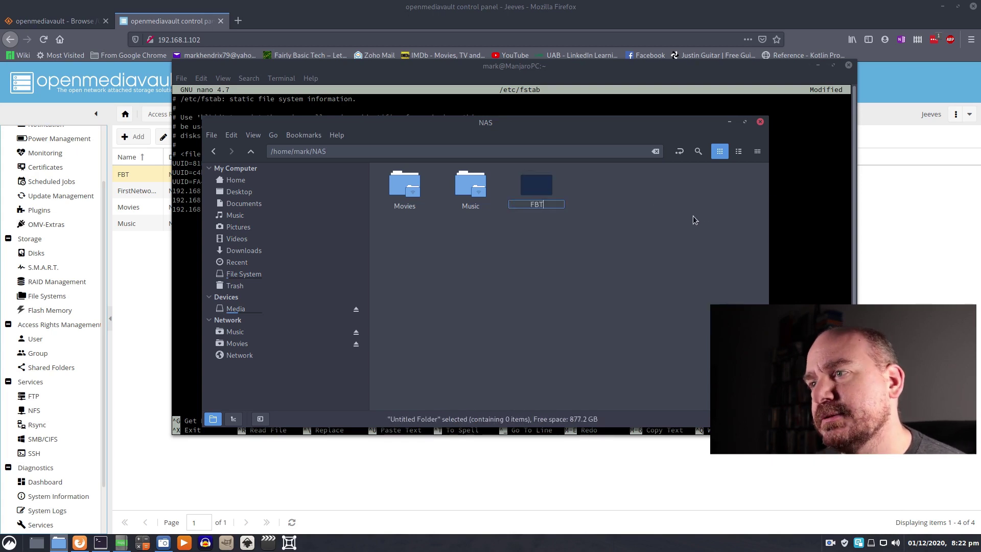
{"action": "key", "text": "Return"}
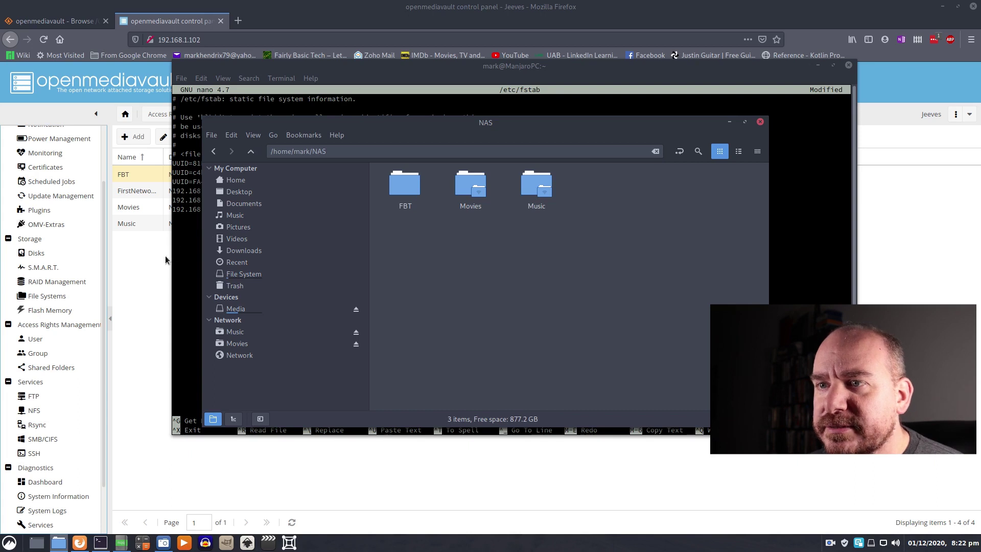
{"action": "left_click", "coordinate": [182, 255]}
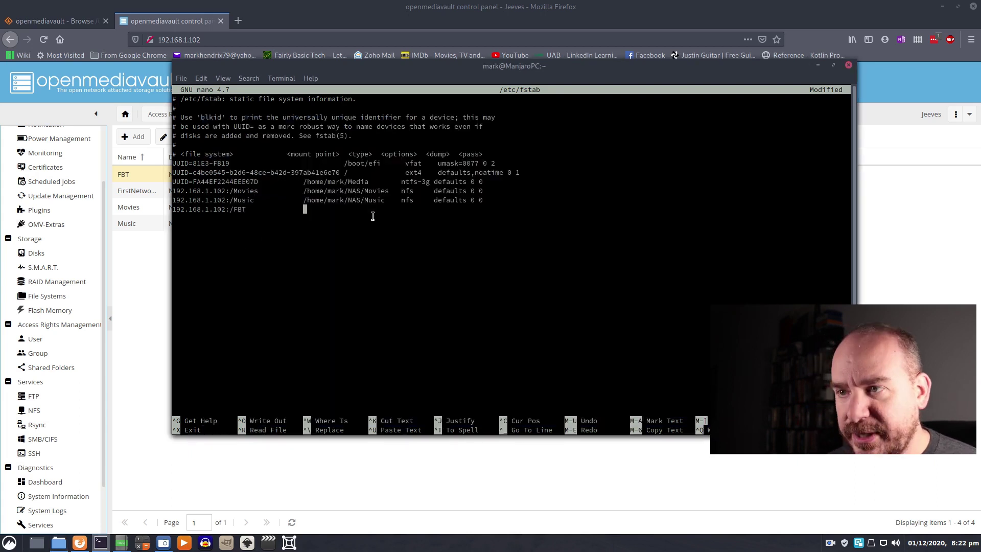
- Complete the fstab line with mount point /home/mark/NAS/FBT, type nfs, and defaults 0 0
{"action": "type", "text": "/home/"}
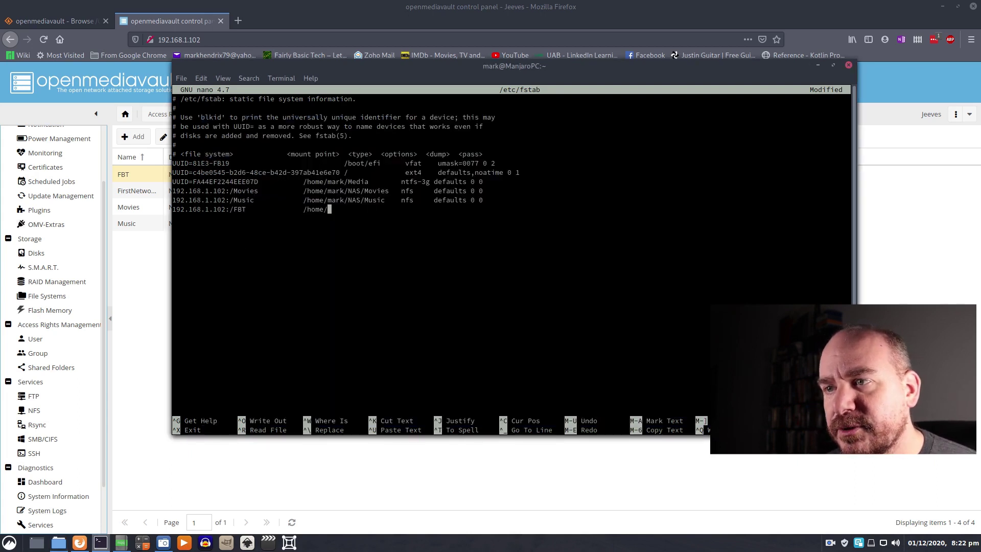
{"action": "type", "text": "mardk"}
{"action": "key", "text": "BackSpace"}
{"action": "key", "text": "BackSpace"}
{"action": "type", "text": "k"}
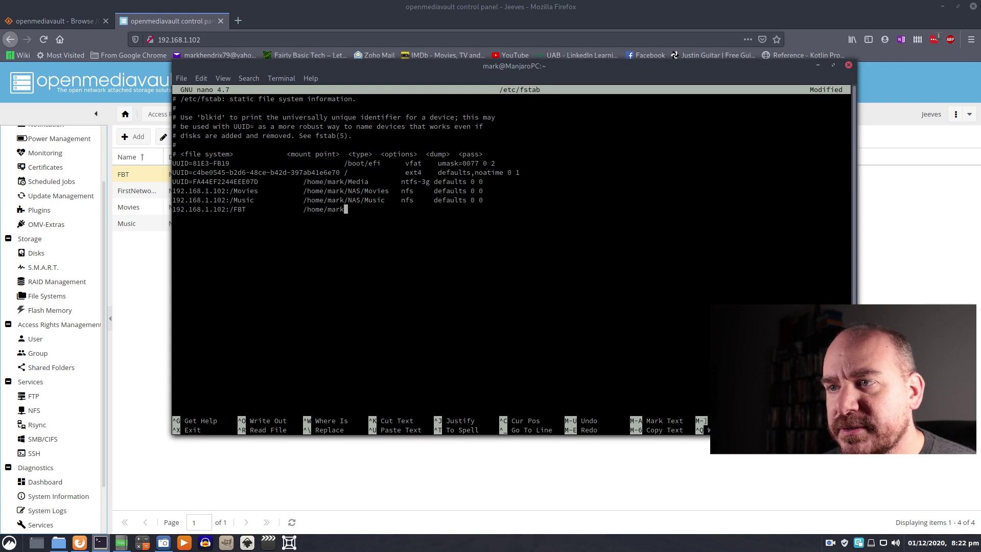
{"action": "type", "text": "/NAS"}
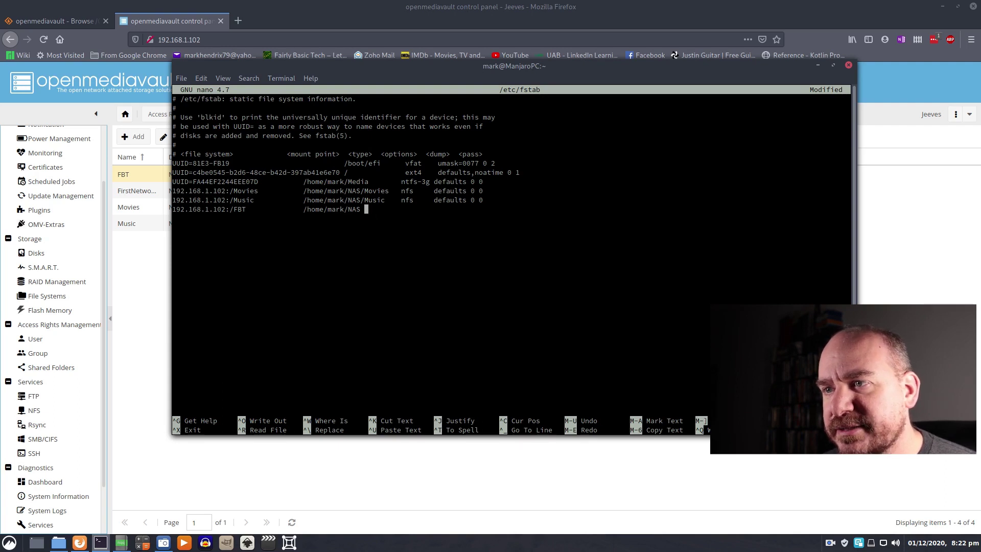
{"action": "type", "text": "/FBT"}
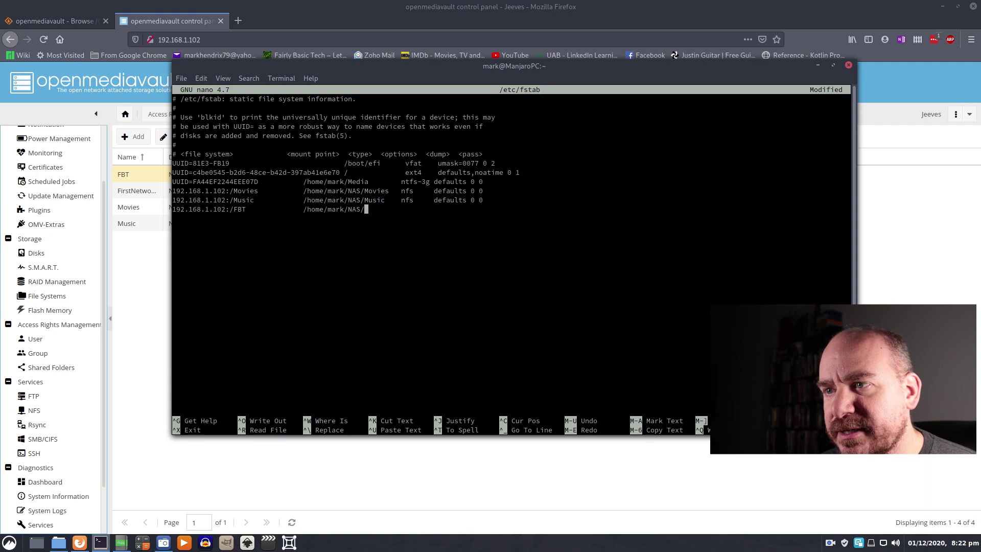
{"action": "key", "text": "Tab"}
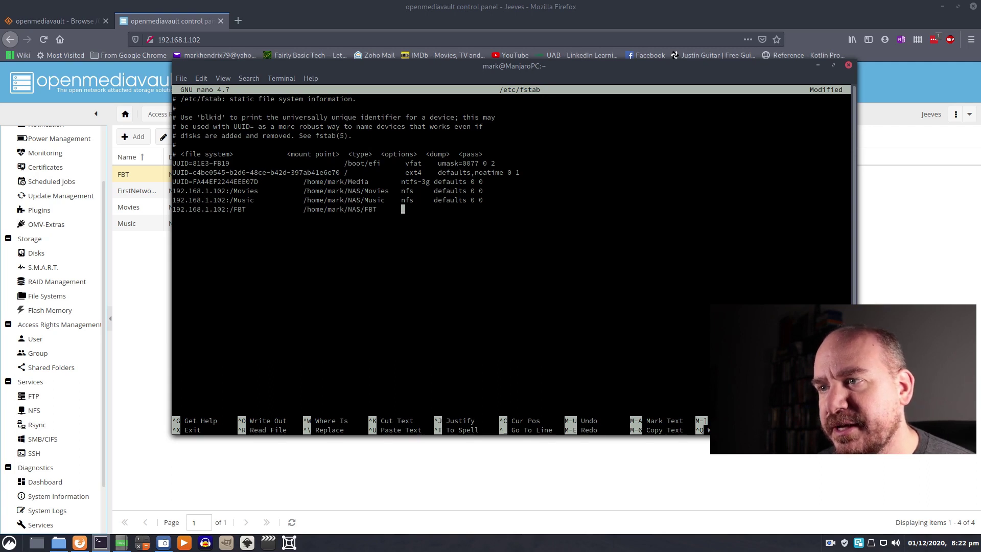
{"action": "type", "text": "nfs"}
{"action": "key", "text": "Tab"}
{"action": "type", "text": "defaults "}
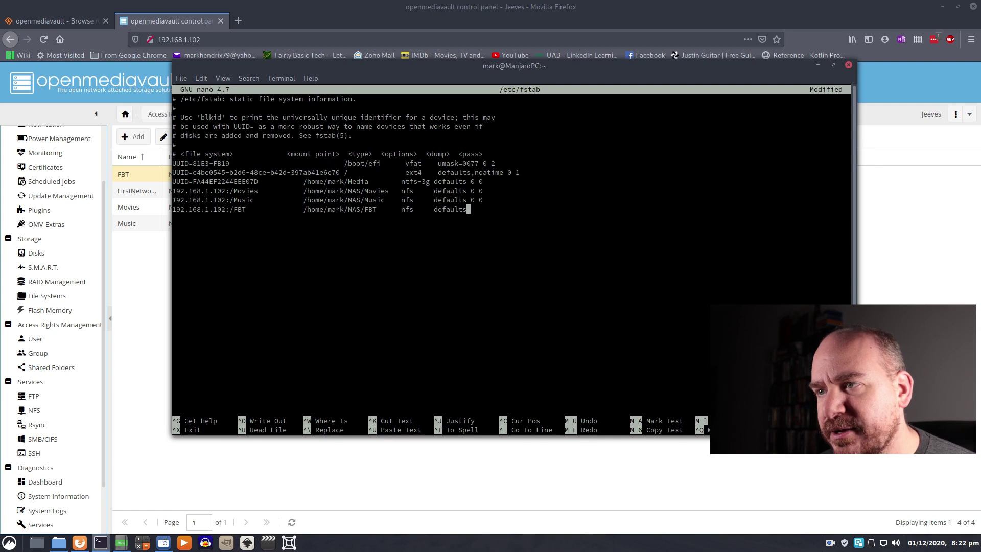
{"action": "type", "text": "0 0"}
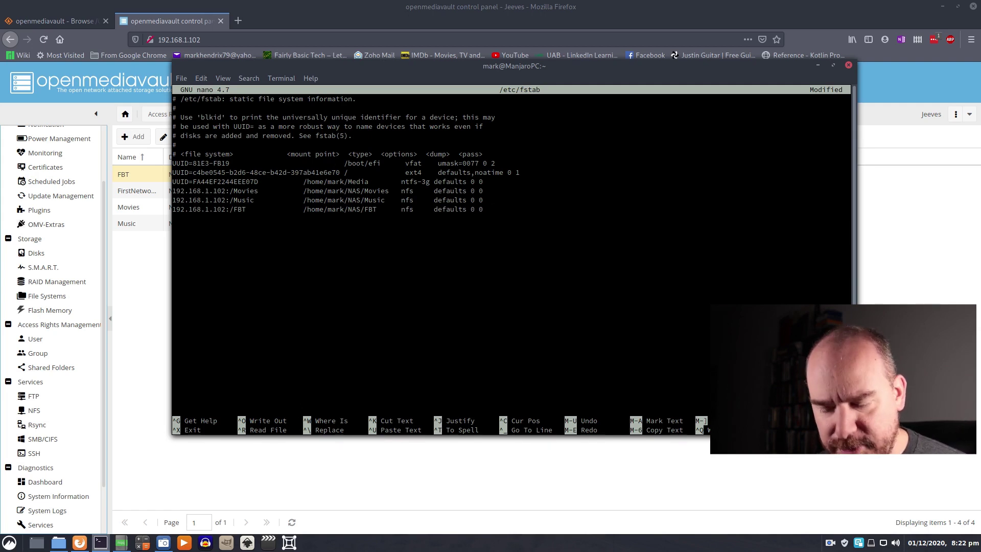
- Save /etc/fstab and mount all entries with sudo mount -a
{"action": "key", "text": "ctrl+x"}
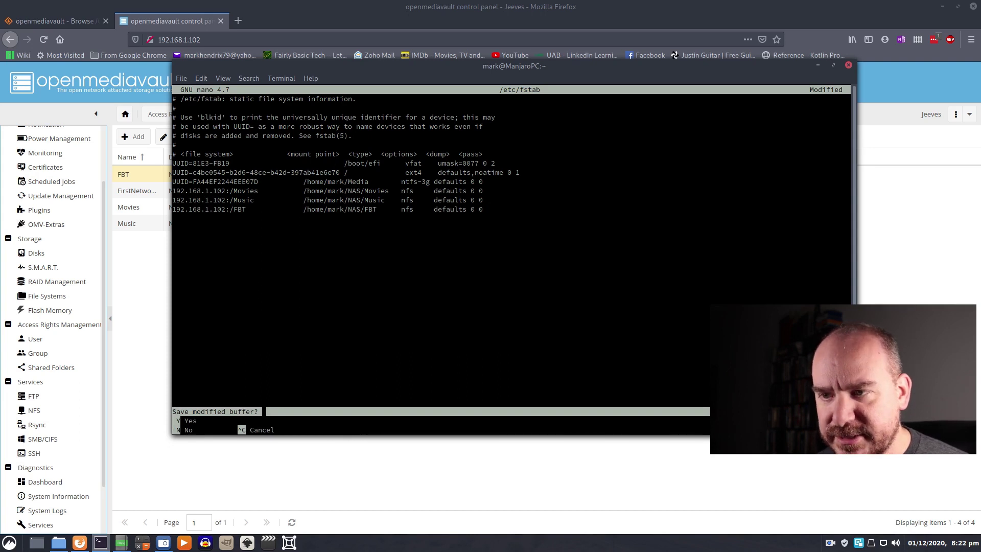
{"action": "key", "text": "y"}
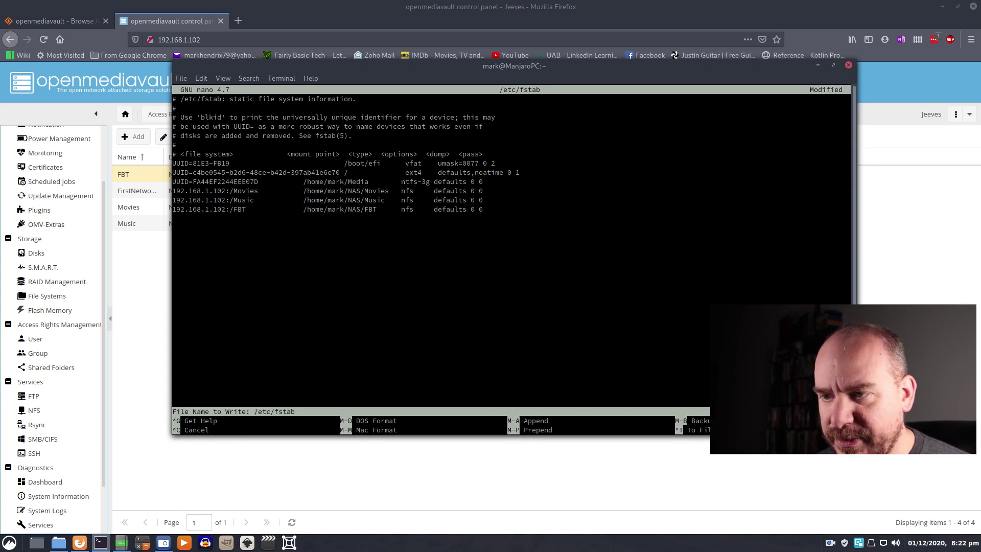
{"action": "key", "text": "Return"}
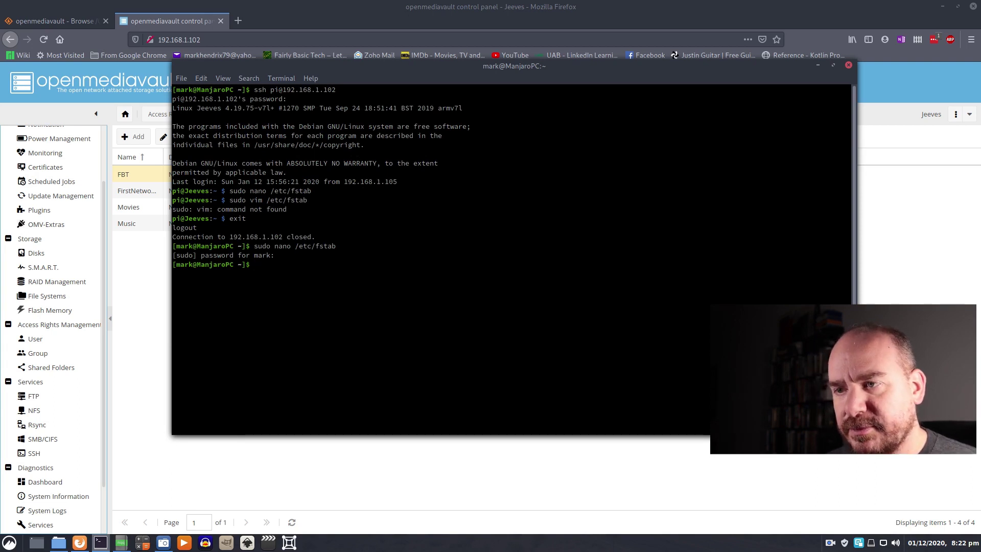
{"action": "type", "text": "sudo mount "}
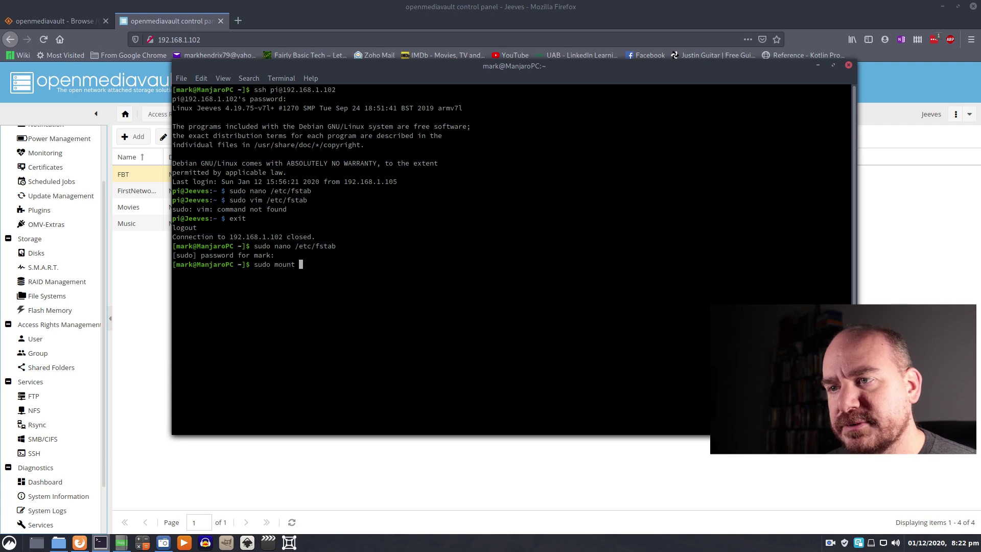
{"action": "type", "text": "-a"}
{"action": "key", "text": "Return"}
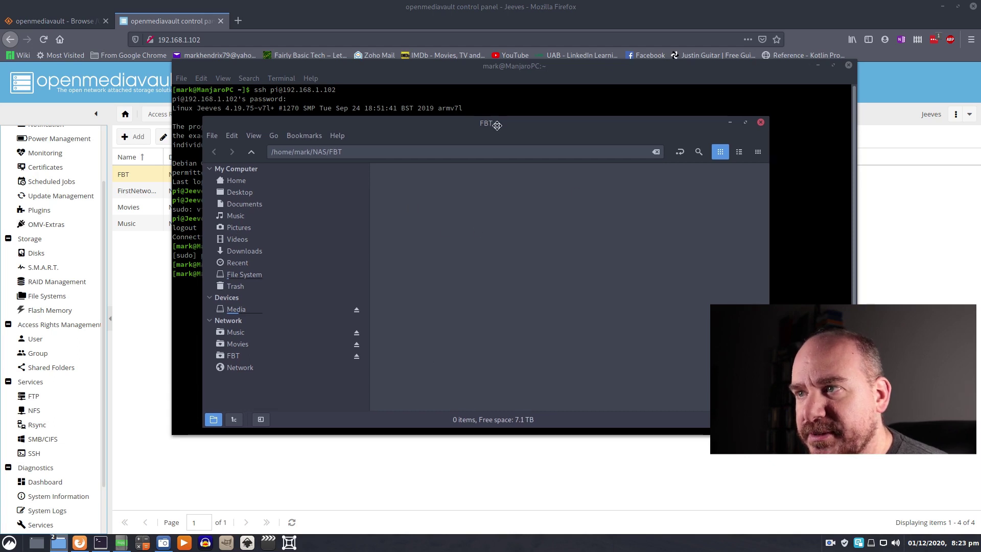
- Browse the FBT, Home and Movies locations in Nemo's sidebar, ending on the empty FBT share
{"action": "left_click_drag", "start_coordinate": [489, 135], "coordinate": [556, 124]}
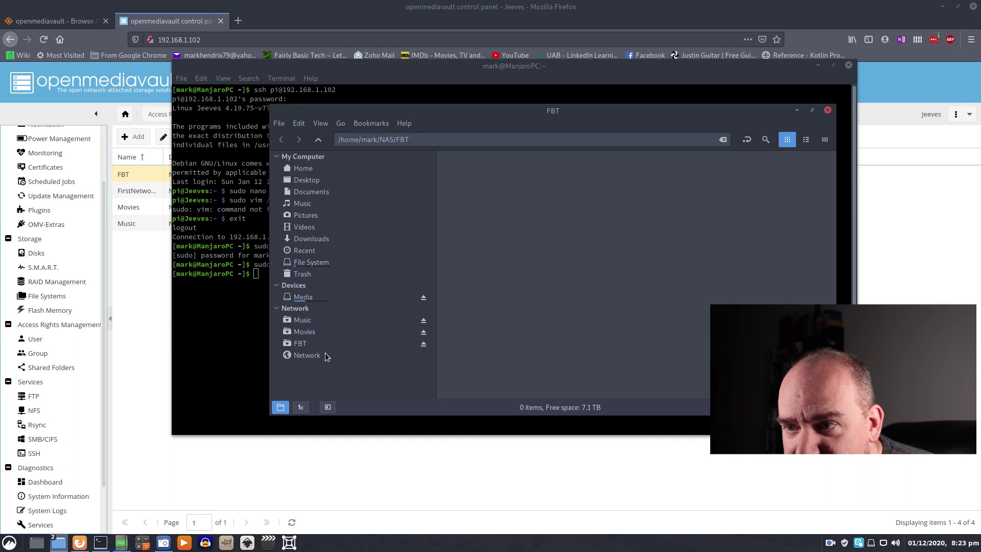
{"action": "left_click", "coordinate": [303, 344]}
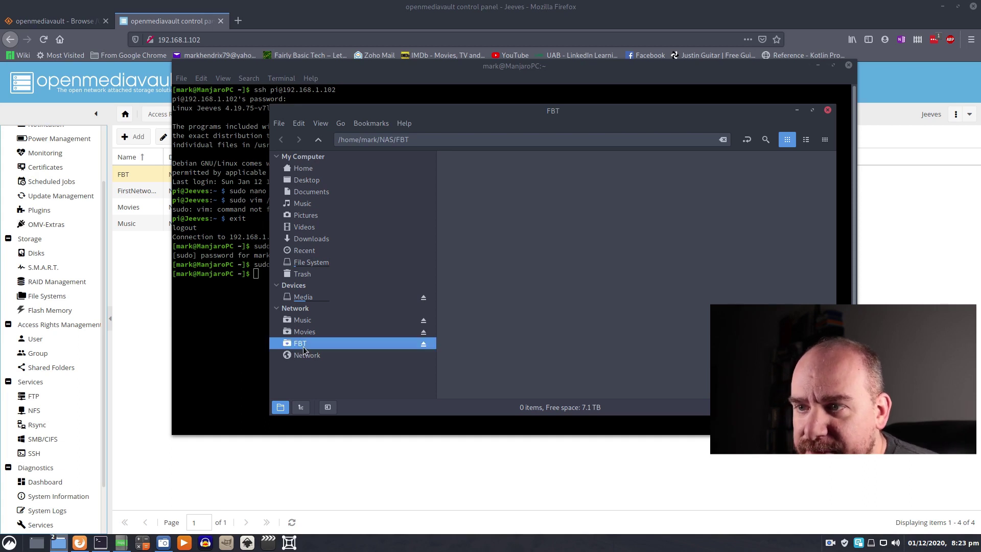
{"action": "left_click", "coordinate": [307, 170]}
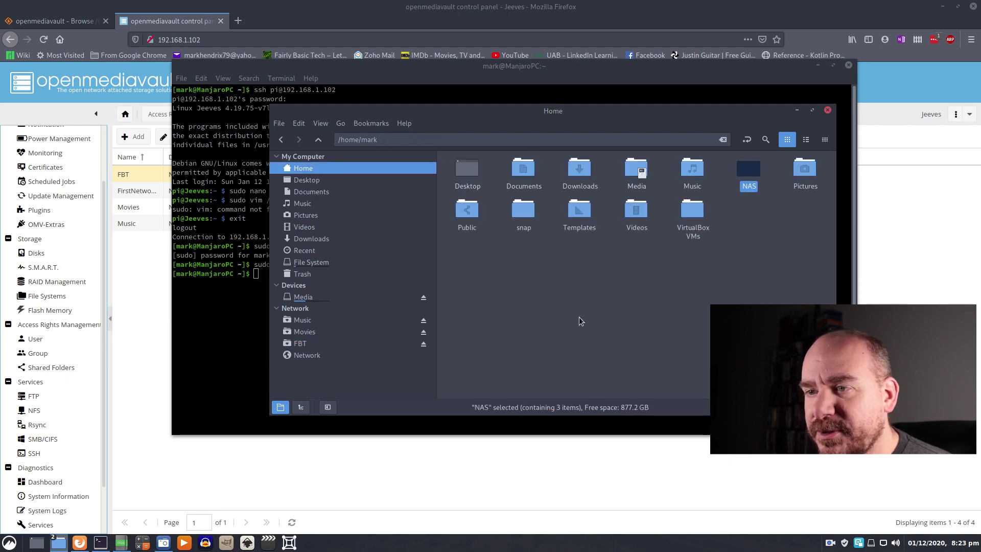
{"action": "left_click", "coordinate": [301, 331]}
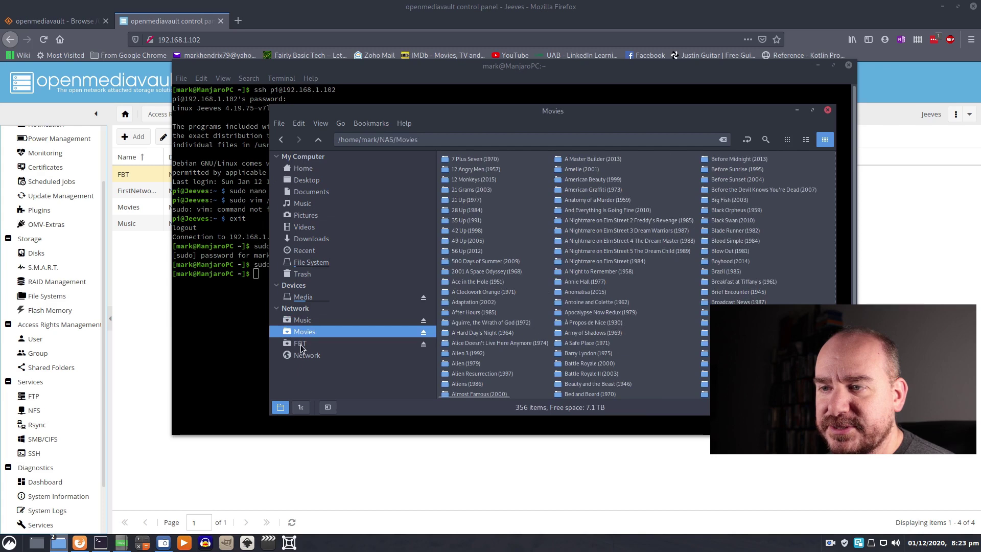
{"action": "left_click", "coordinate": [301, 343]}
{"action": "left_click", "coordinate": [306, 320]}
{"action": "left_click", "coordinate": [303, 331]}
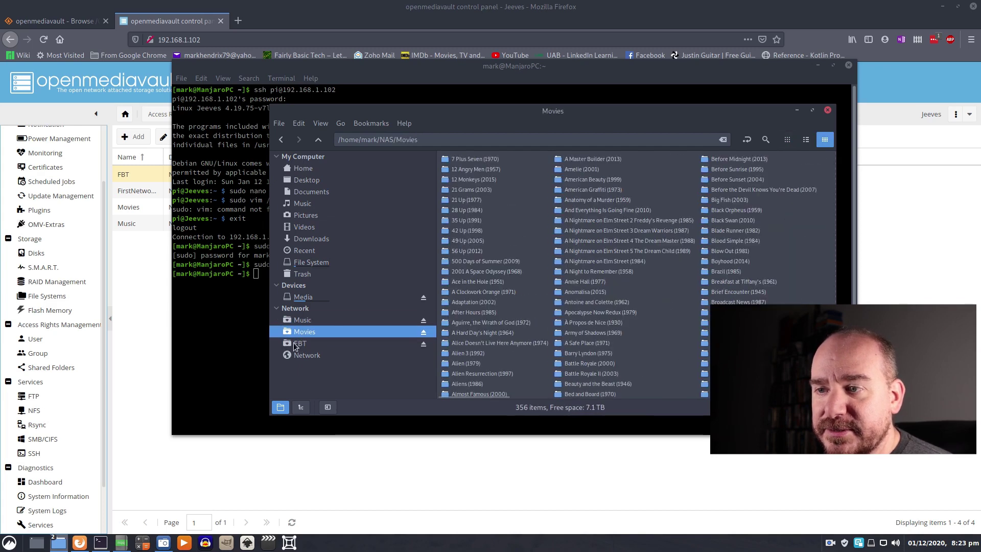
{"action": "left_click", "coordinate": [296, 343]}
- Create a new folder named 'FBT Test' on the FBT share
{"action": "right_click", "coordinate": [509, 222]}
{"action": "mouse_move", "coordinate": [564, 247]}
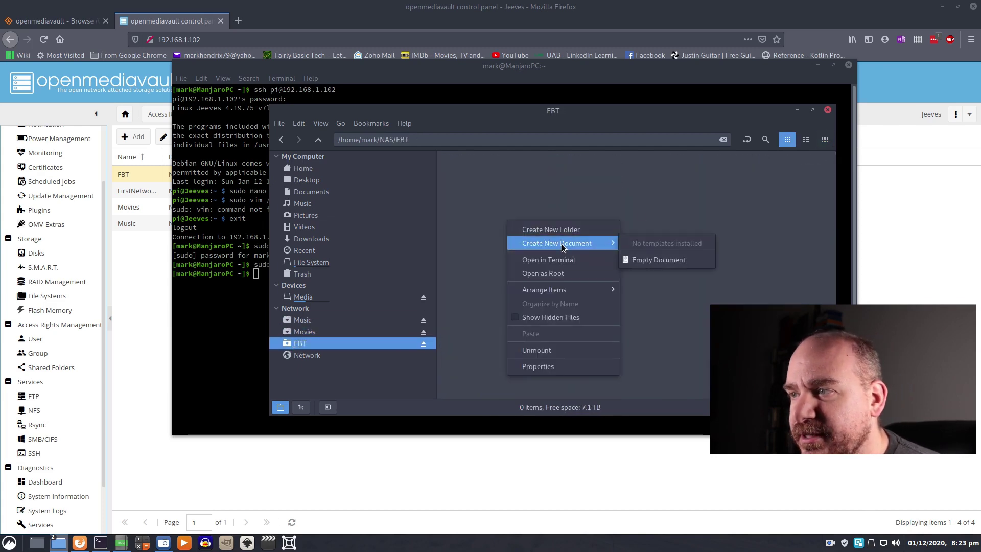
{"action": "left_click", "coordinate": [537, 229]}
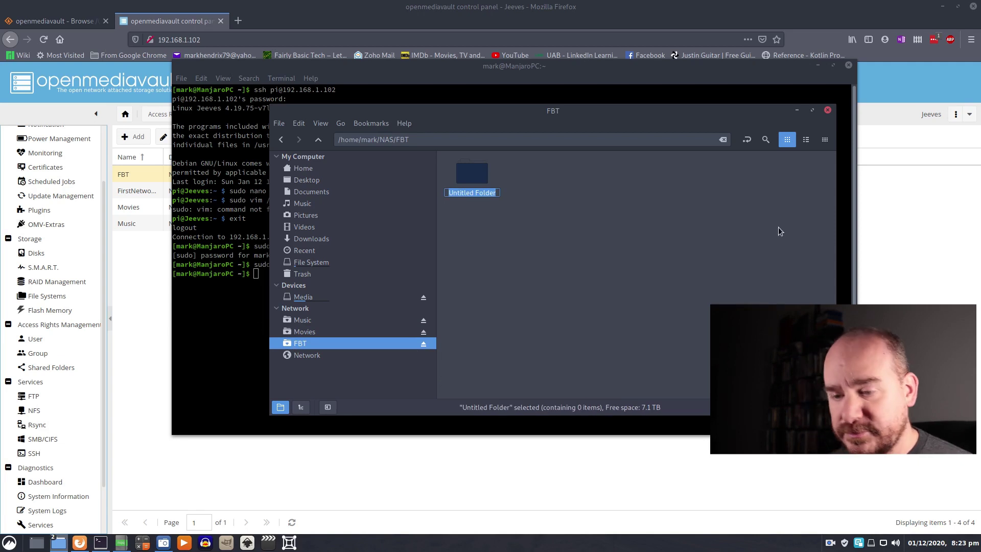
{"action": "type", "text": "FBT I"}
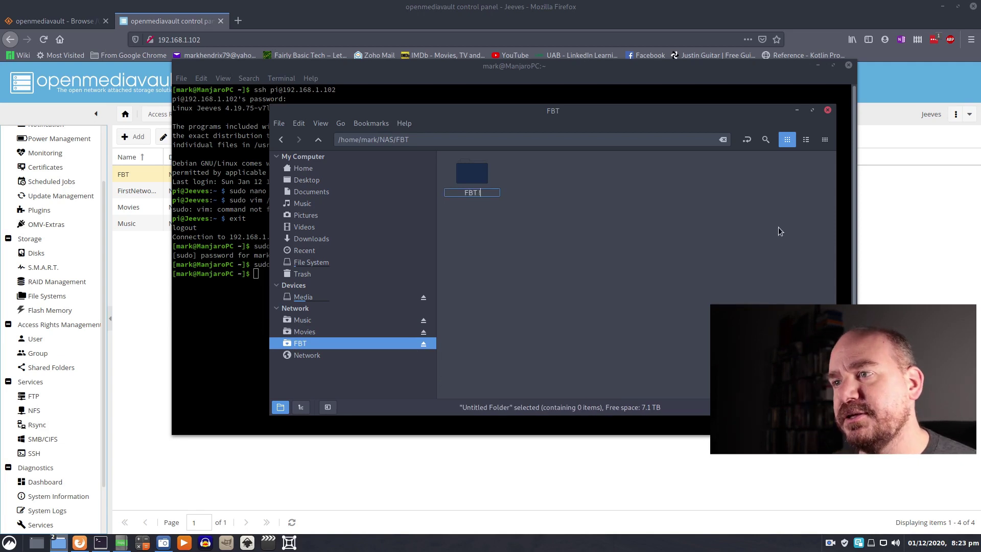
{"action": "key", "text": "BackSpace"}
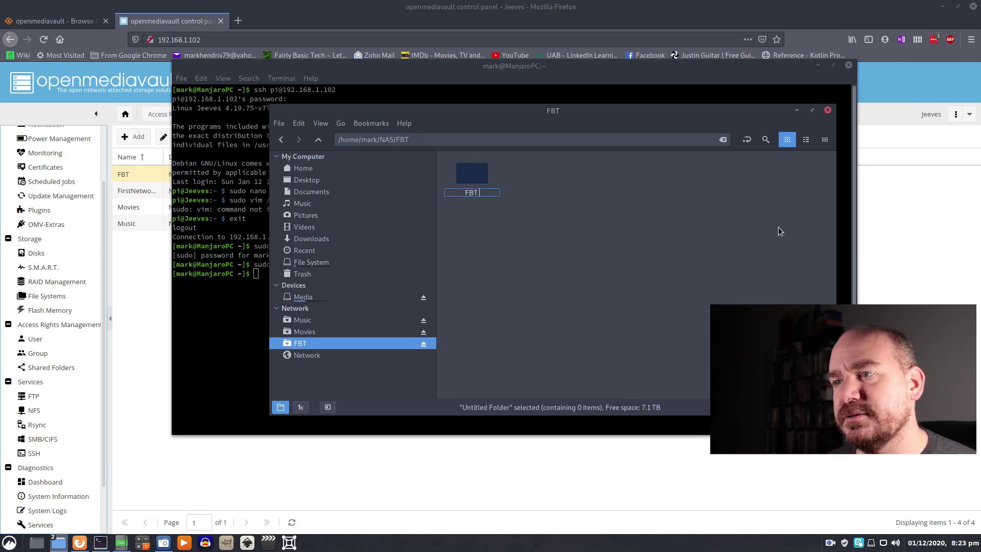
{"action": "type", "text": "Test"}
{"action": "key", "text": "Return"}
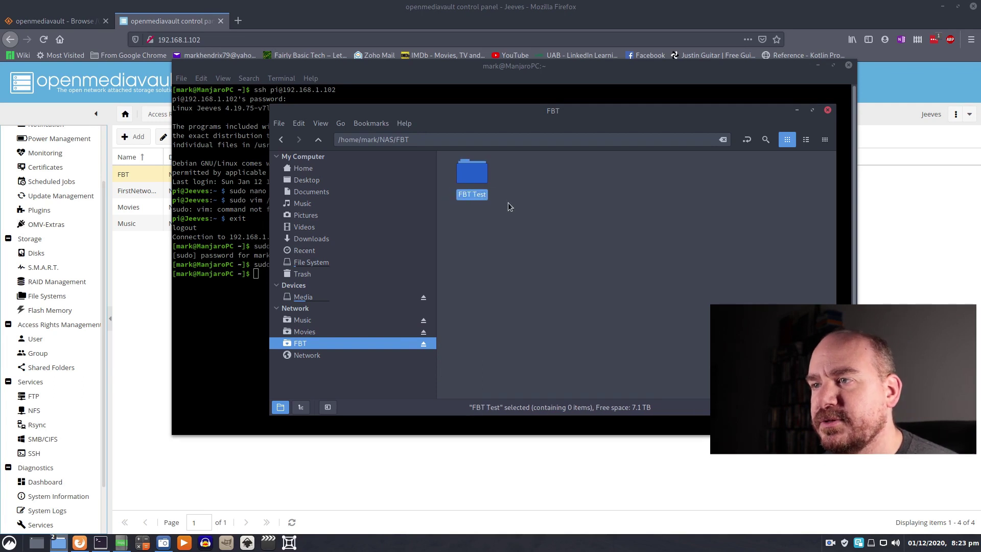
- Inside FBT Test, create an empty document named test.txt and open it in Notepadqq
{"action": "double_click", "coordinate": [472, 174]}
{"action": "right_click", "coordinate": [543, 210]}
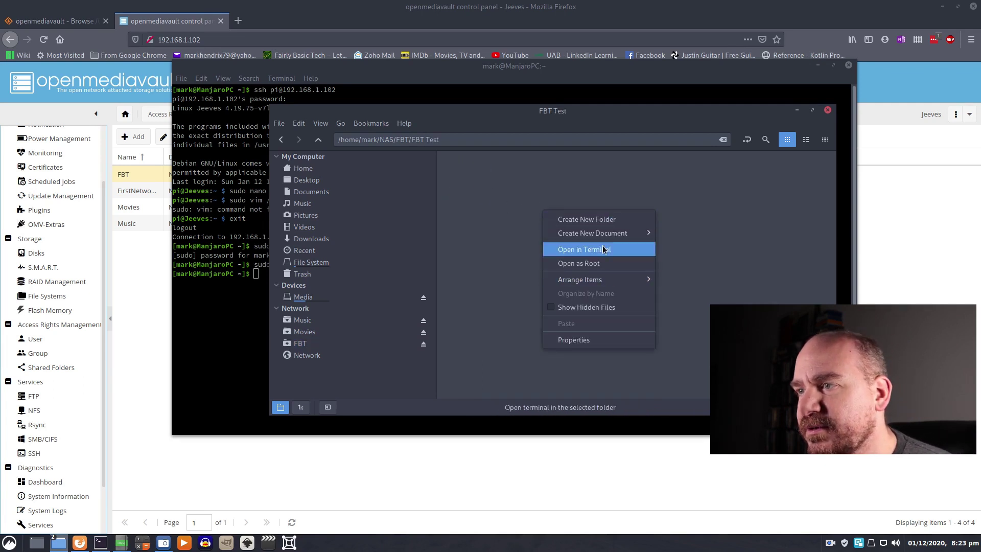
{"action": "mouse_move", "coordinate": [606, 233]}
{"action": "left_click", "coordinate": [715, 249]}
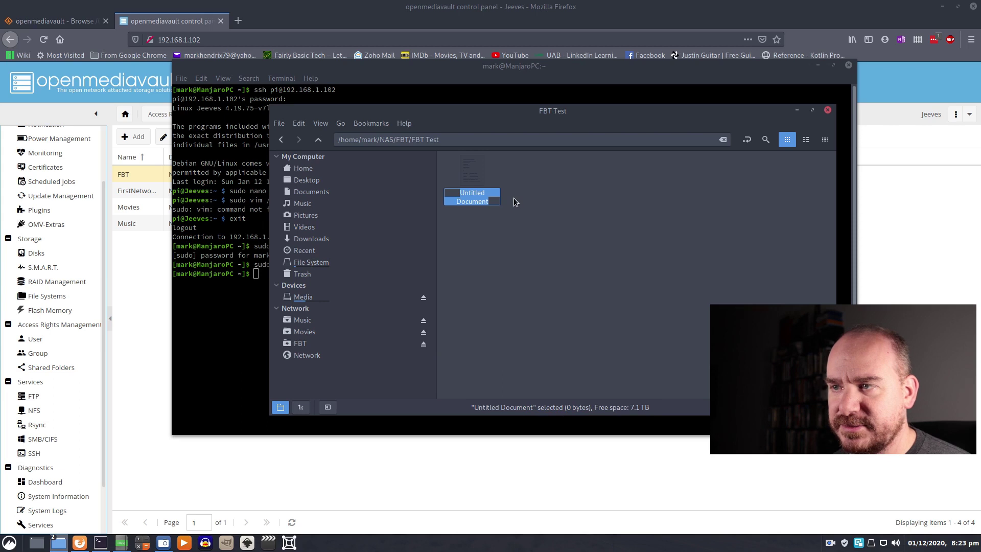
{"action": "type", "text": "test.txt"}
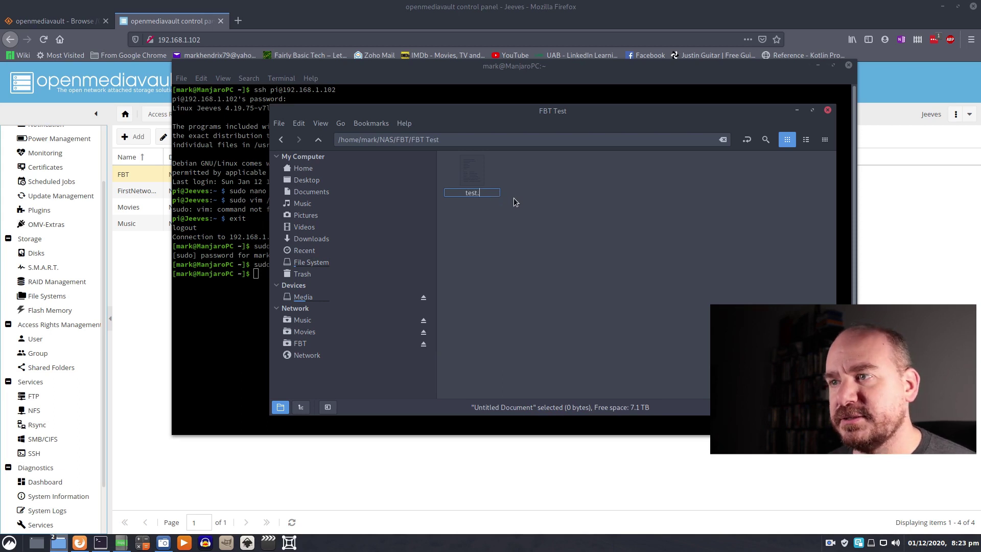
{"action": "key", "text": "Return"}
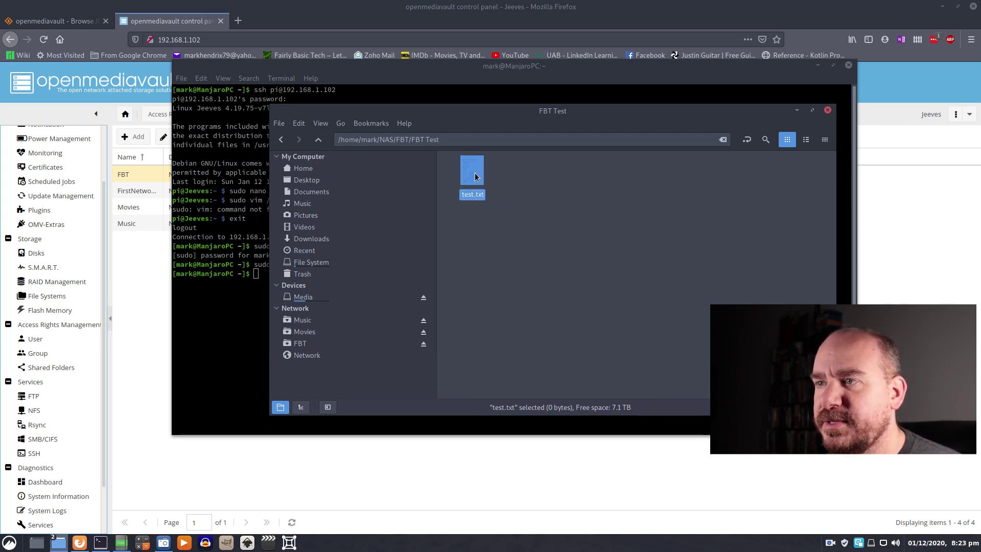
{"action": "right_click", "coordinate": [474, 174]}
{"action": "left_click", "coordinate": [553, 184]}
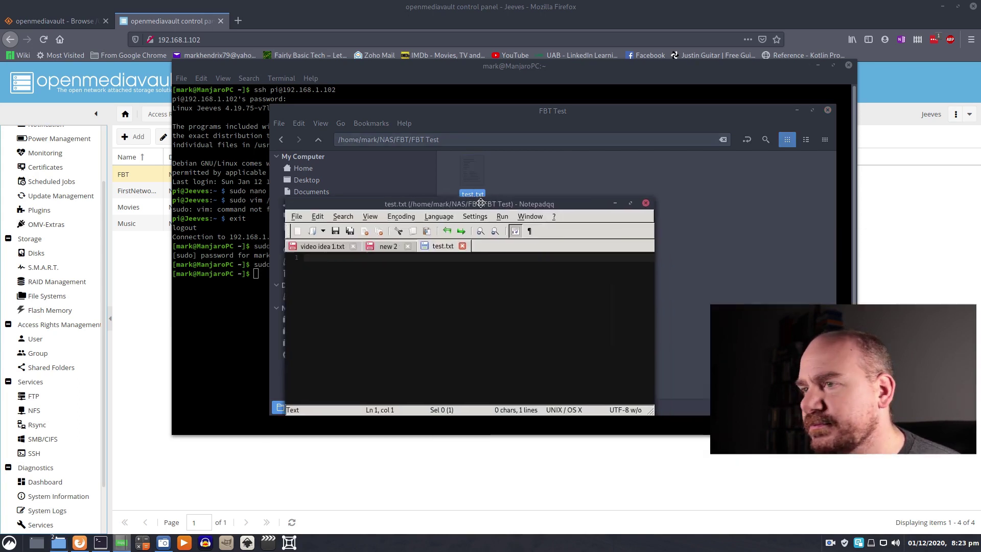
- Write 'This is my new document.' into test.txt, save it and close Notepadqq
{"action": "type", "text": "b"}
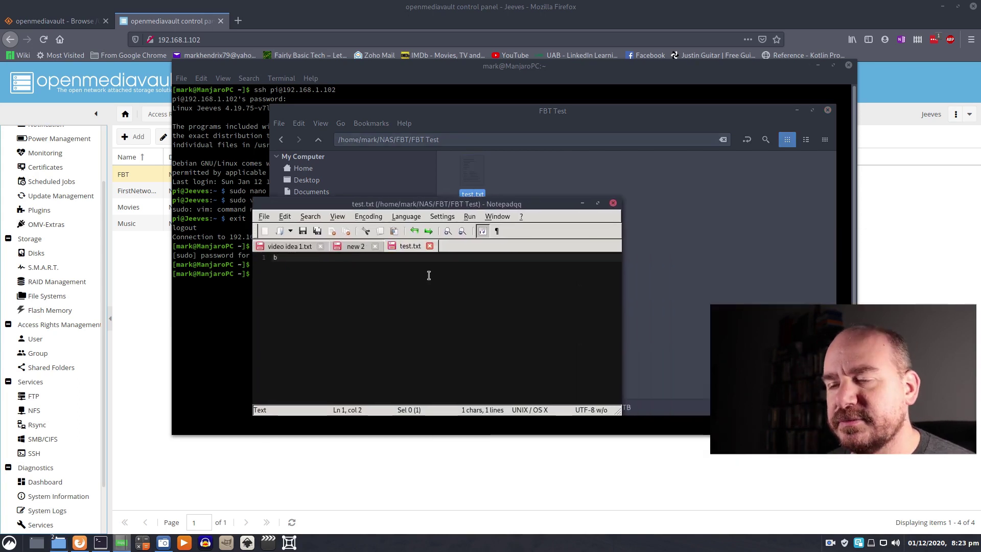
{"action": "key", "text": "BackSpace"}
{"action": "type", "text": "This is"}
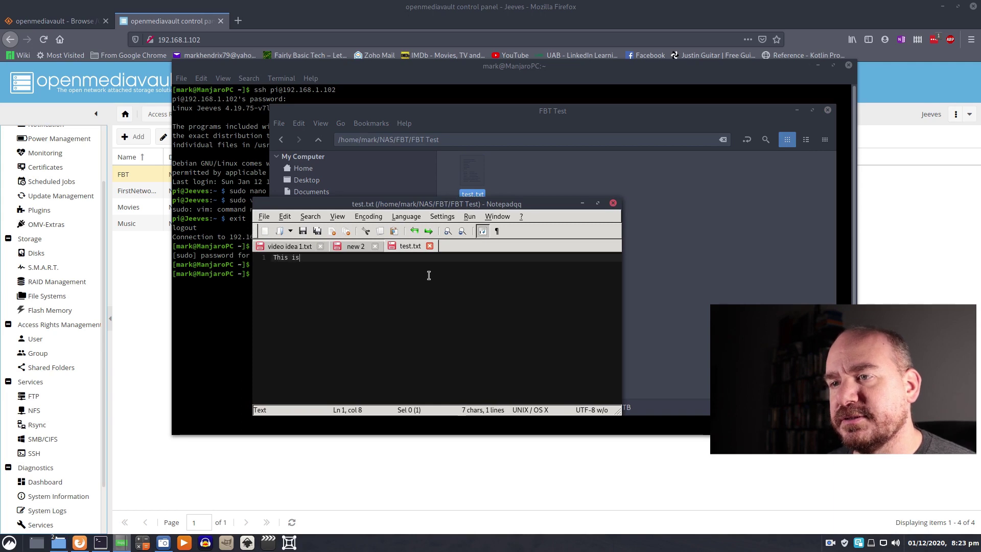
{"action": "type", "text": " my new document."}
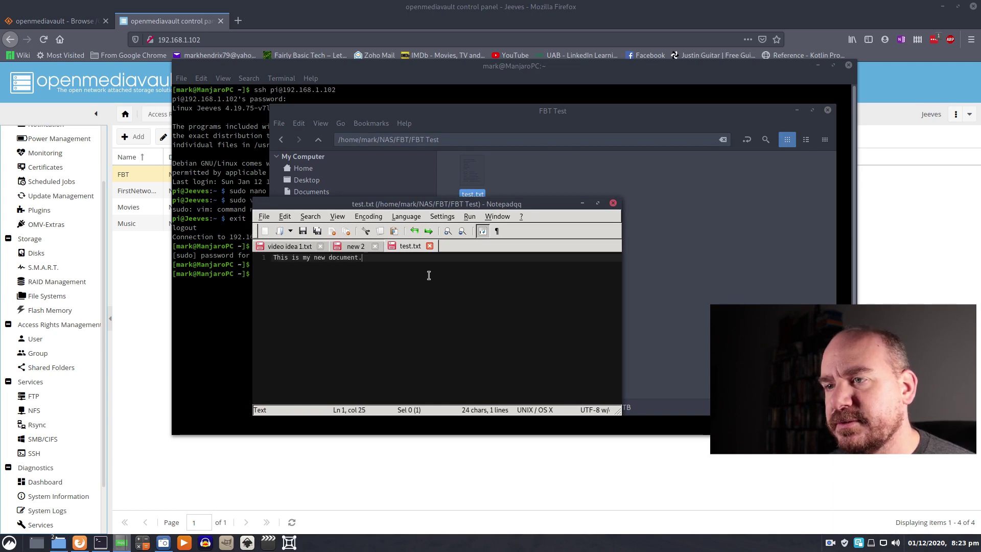
{"action": "left_click", "coordinate": [302, 230]}
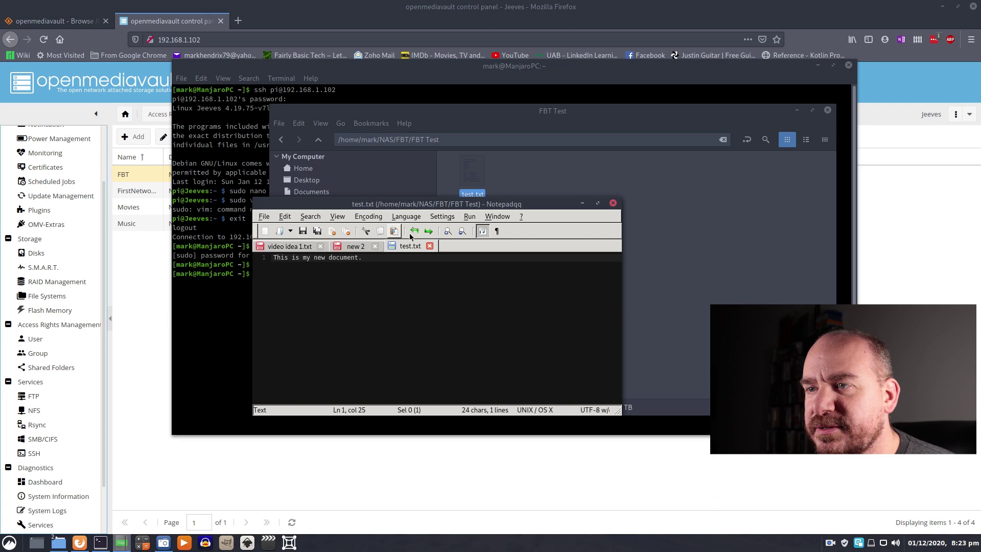
{"action": "left_click", "coordinate": [613, 203]}
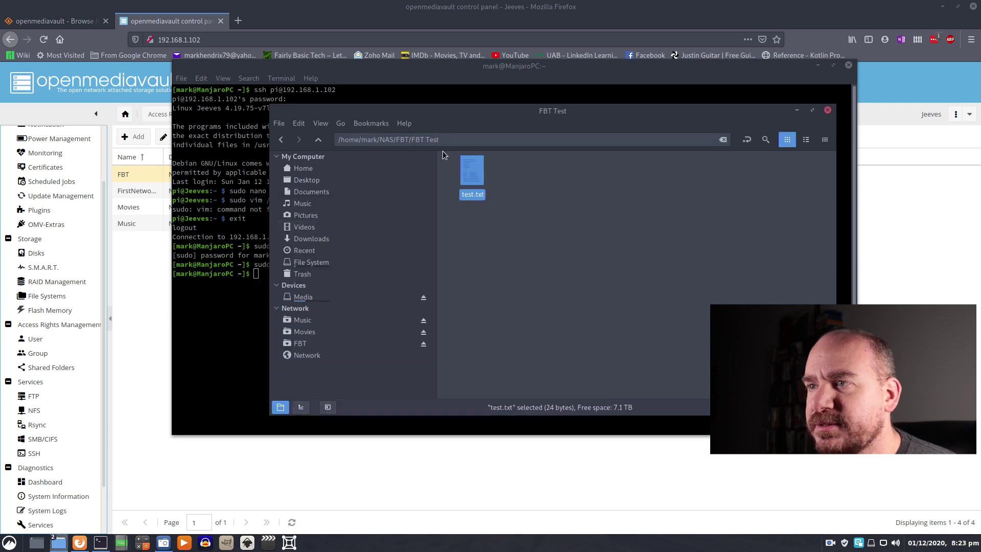
- Open test.txt in Vim to verify its contents, then close it
{"action": "right_click", "coordinate": [473, 175]}
{"action": "mouse_move", "coordinate": [534, 208]}
{"action": "left_click", "coordinate": [615, 217]}
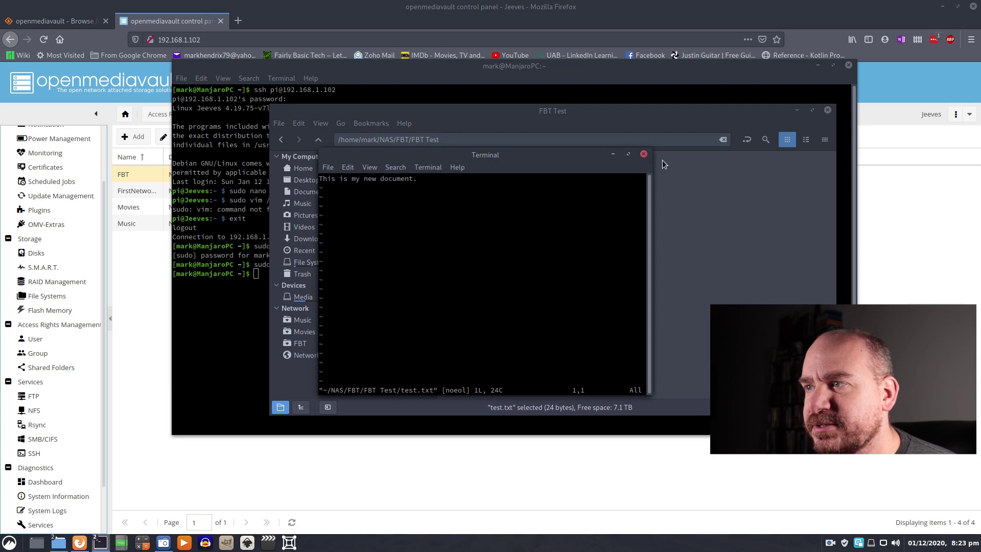
{"action": "left_click", "coordinate": [644, 154]}
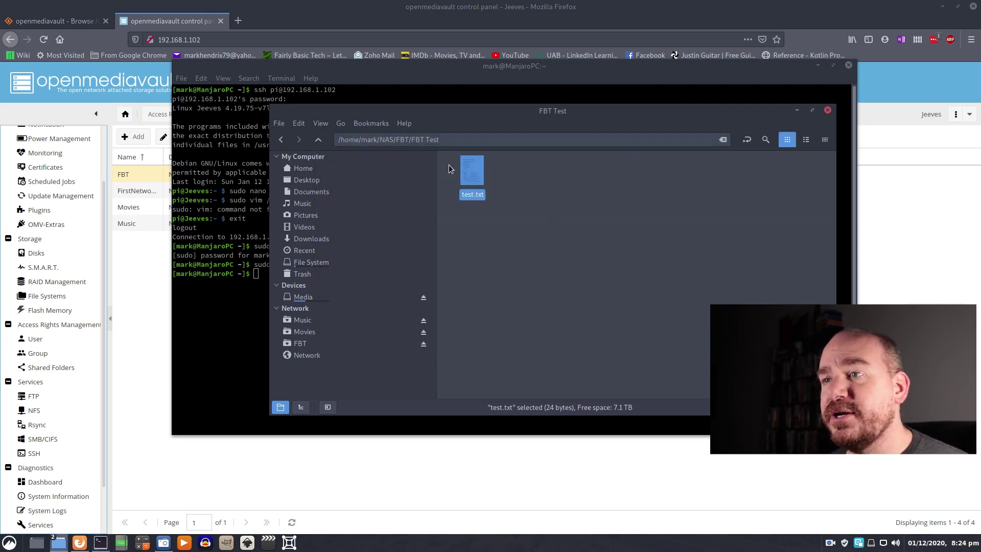
- Go up from FBT Test to /home/mark/NAS/FBT with Alt+Up
{"action": "key", "text": "alt+Up"}
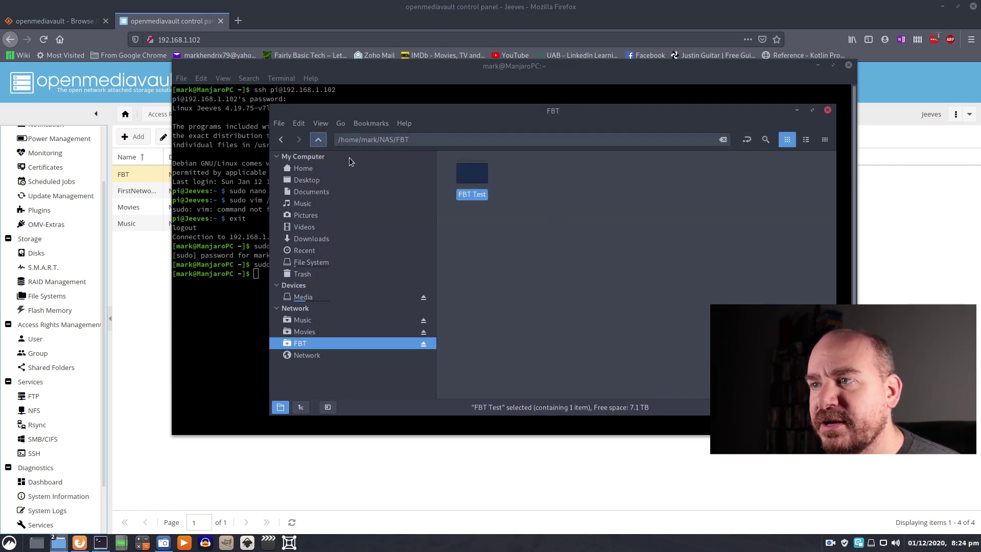